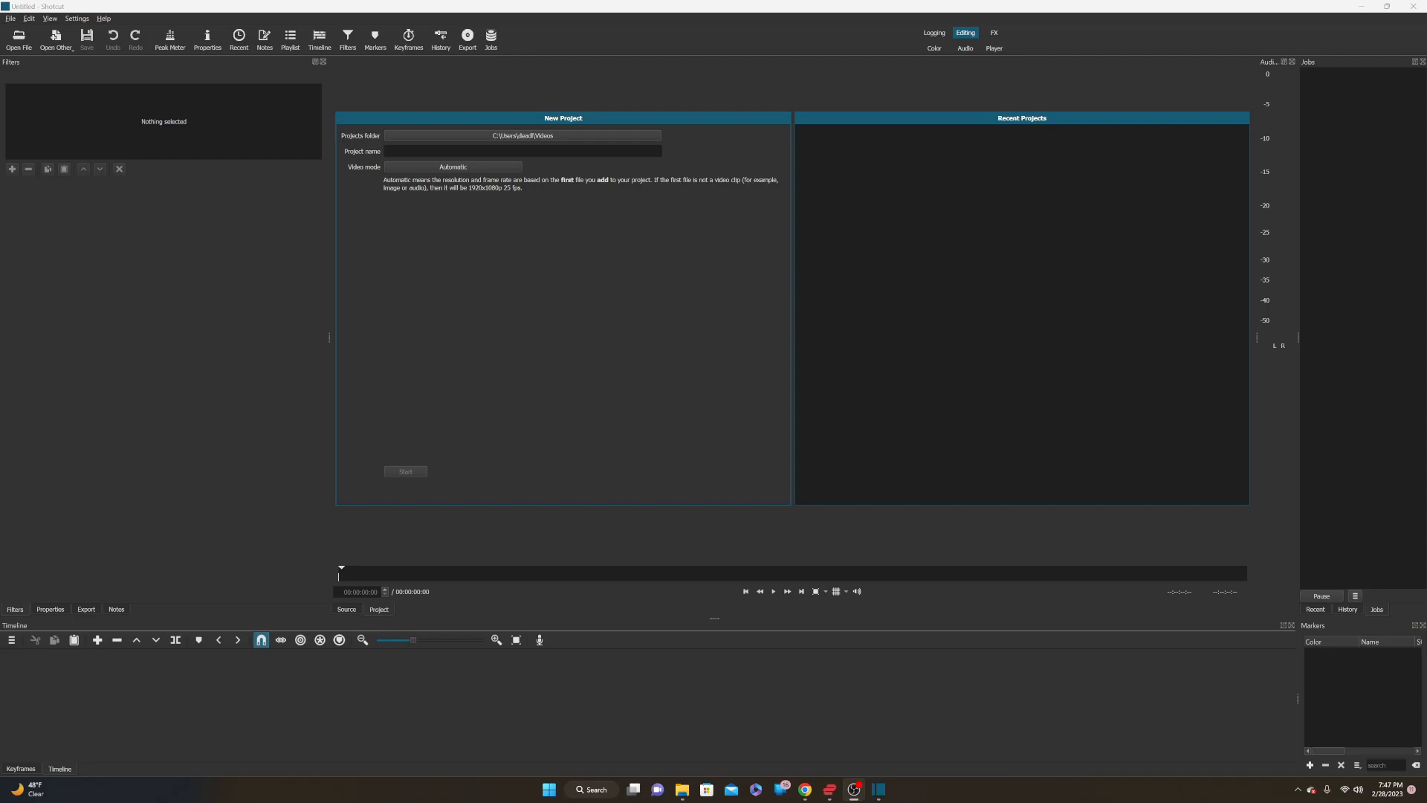
Step: Add the 013149-highlight (1) video from the Downloads folder to the empty timeline
{"action": "left_click_drag", "start_coordinate": [0, 60], "coordinate": [504, 133]}
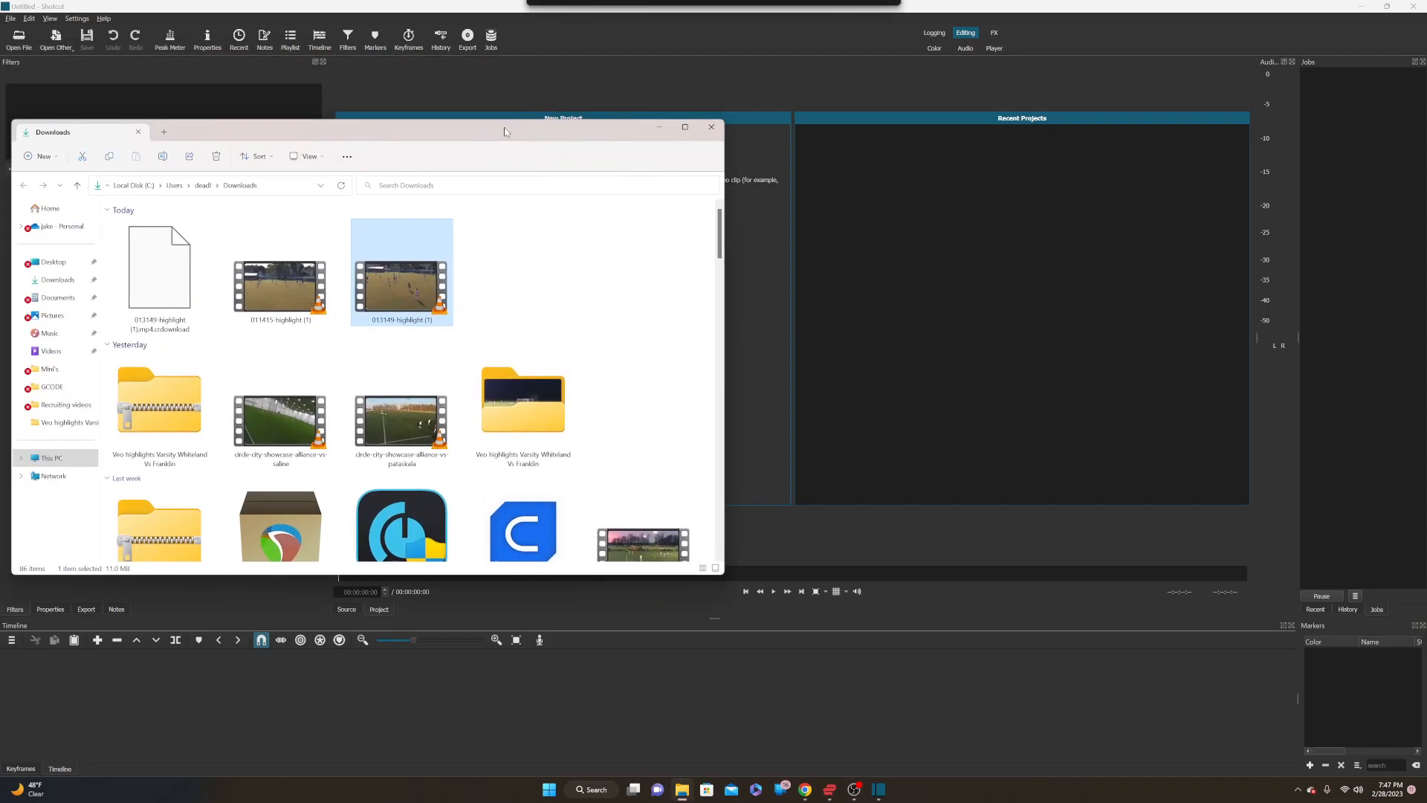
{"action": "left_click_drag", "start_coordinate": [399, 297], "coordinate": [278, 735]}
{"action": "left_click", "coordinate": [710, 126]}
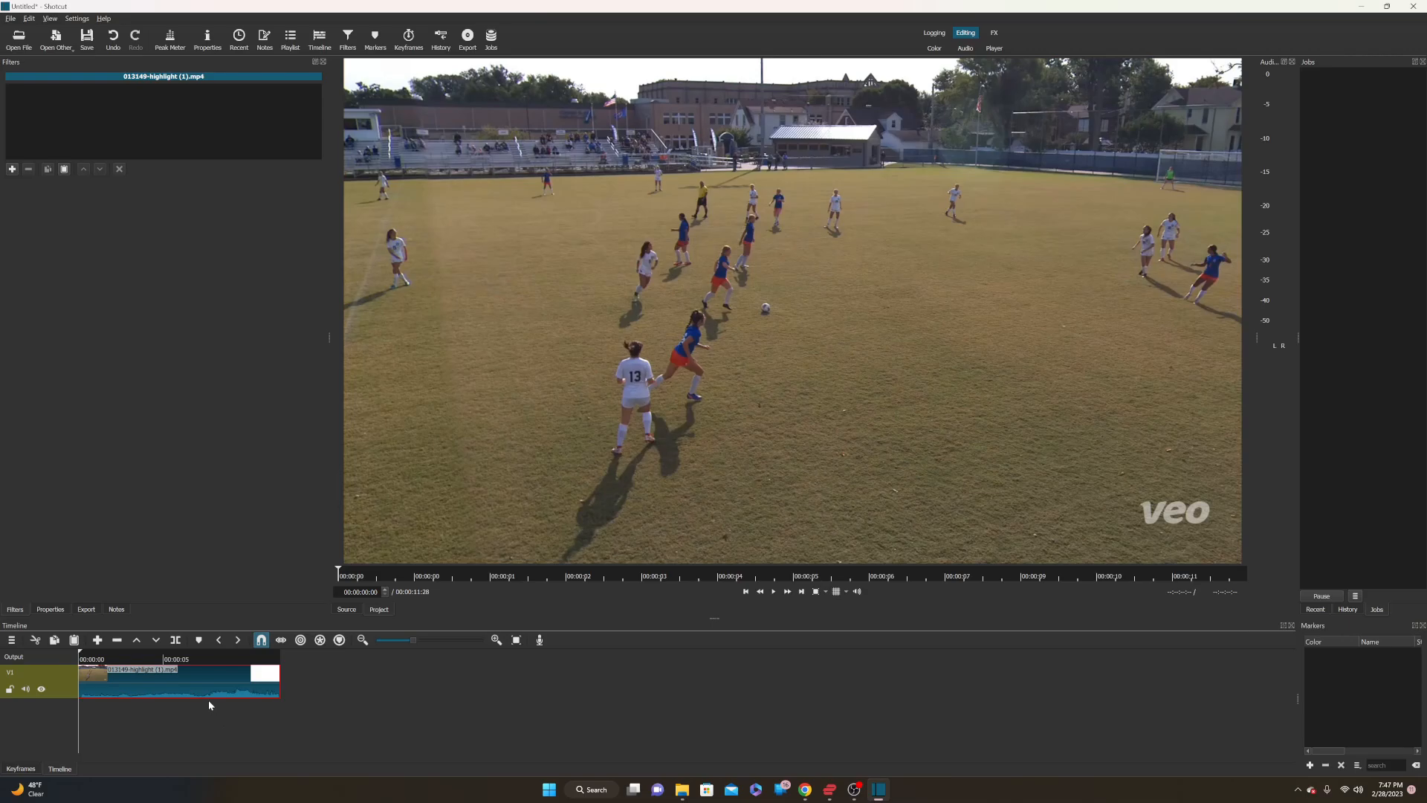
Step: Detach the audio from the highlight clip and delete the detached audio clip
{"action": "right_click", "coordinate": [209, 683]}
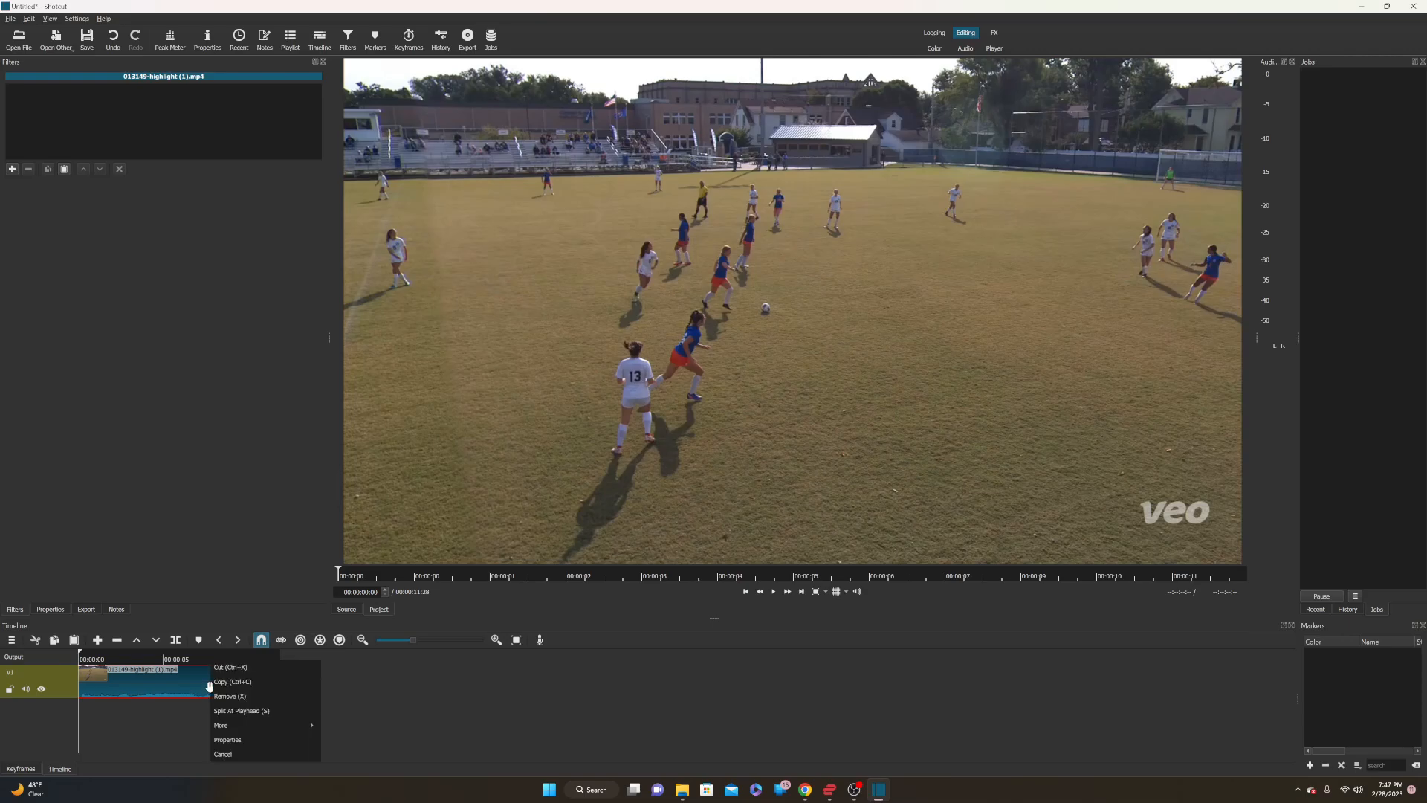
{"action": "mouse_move", "coordinate": [244, 729]}
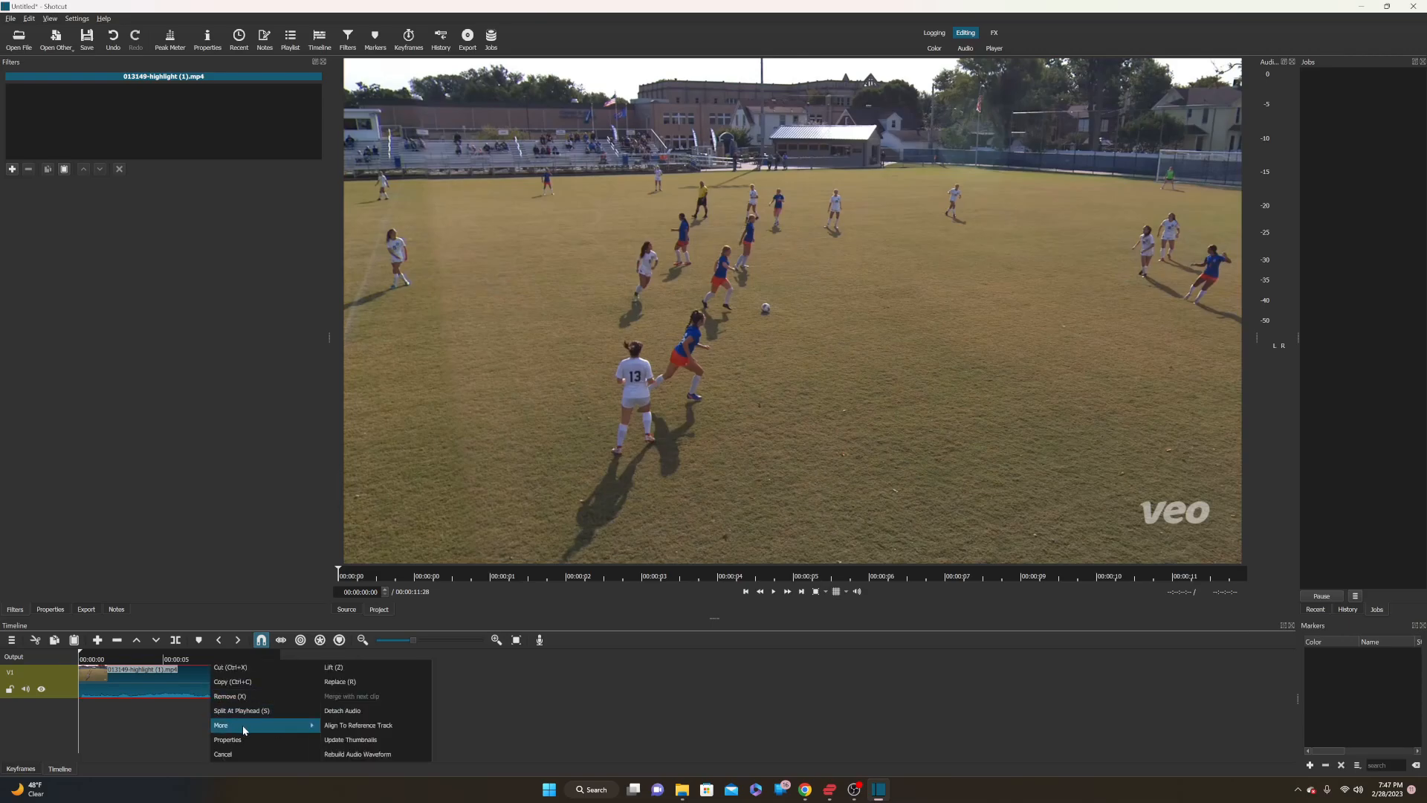
{"action": "left_click", "coordinate": [353, 714]}
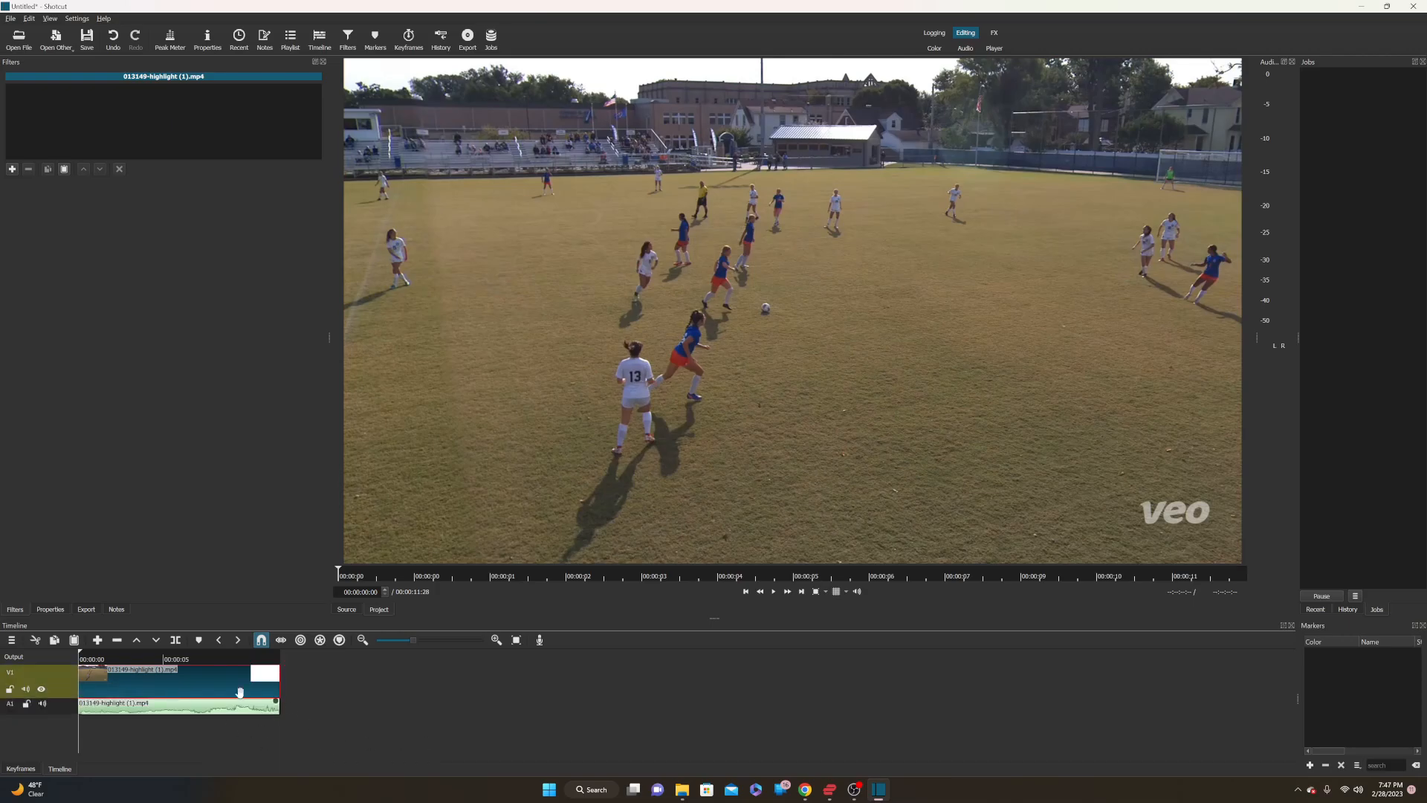
{"action": "left_click", "coordinate": [185, 710]}
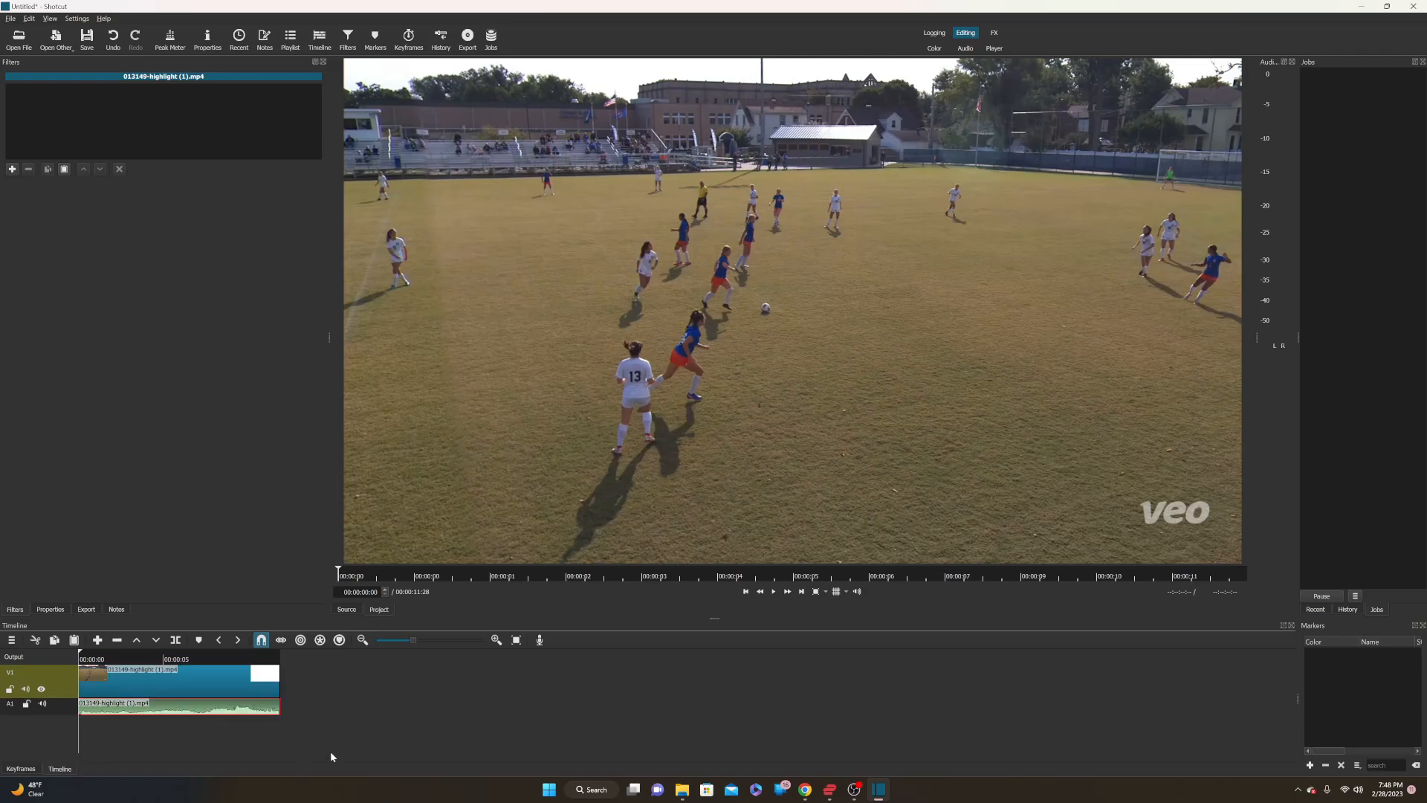
{"action": "key", "text": "Delete"}
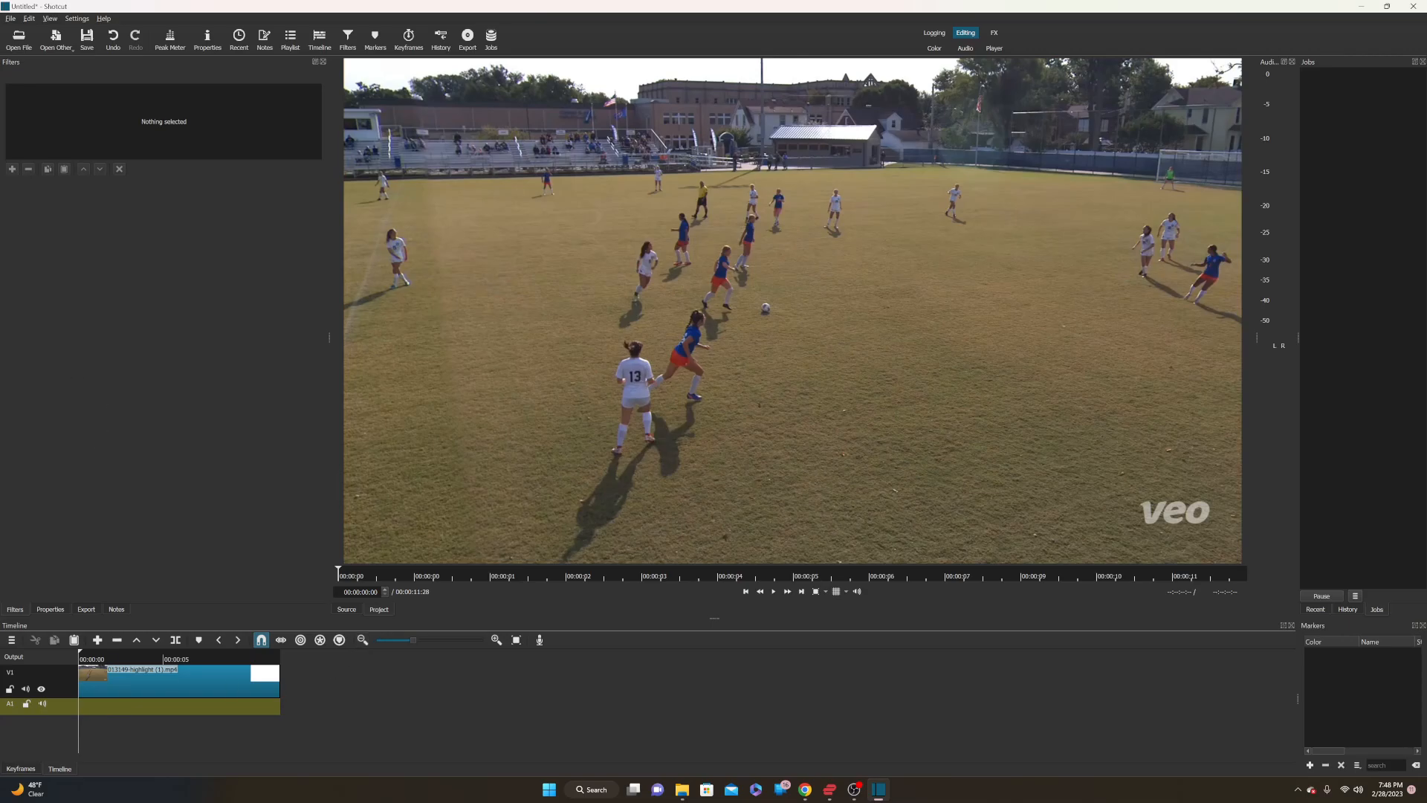
Step: Add the tunetank.com_186_pure-hype_by_musical-bakery music file from the Recruiting videos folder to the start of audio track A1
{"action": "key", "text": "alt+Tab"}
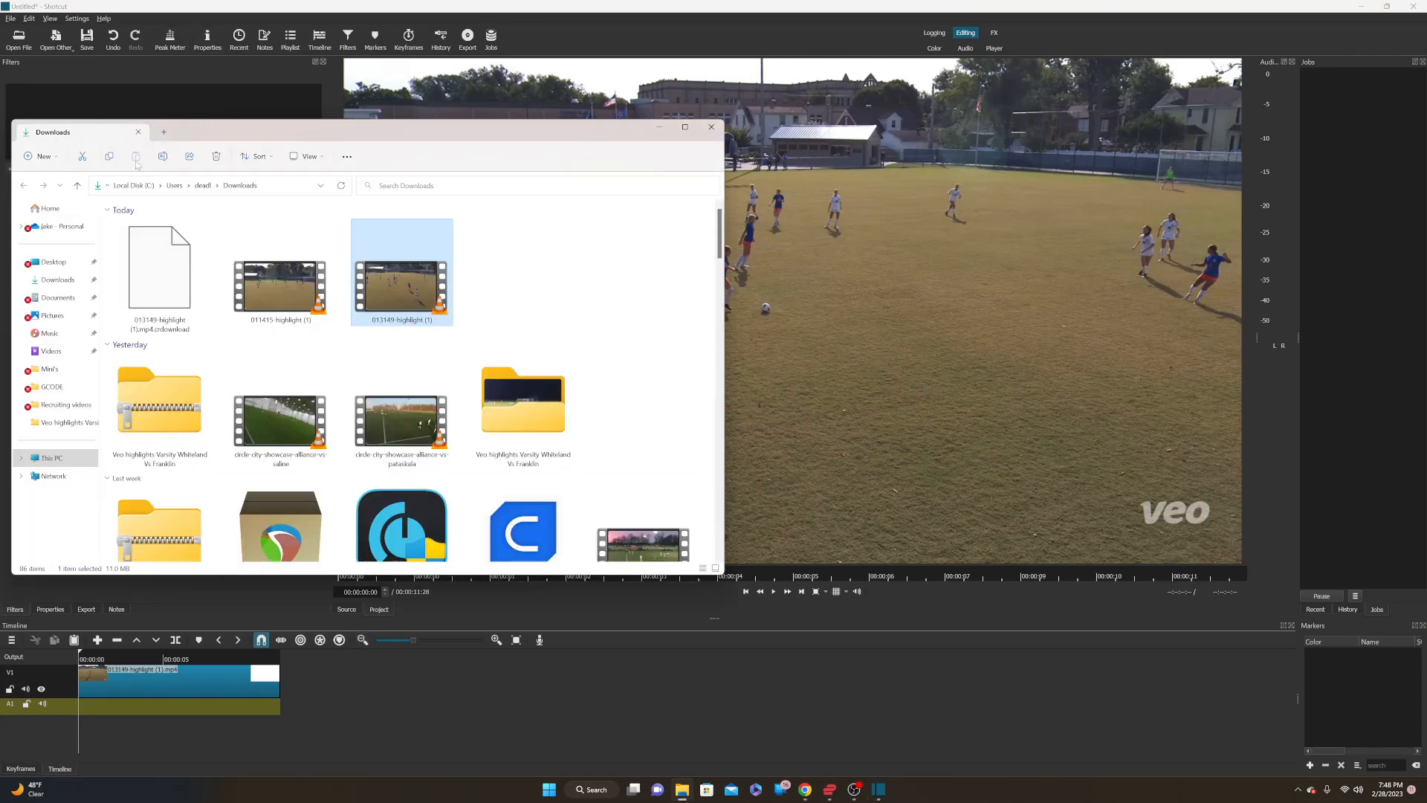
{"action": "left_click", "coordinate": [62, 405]}
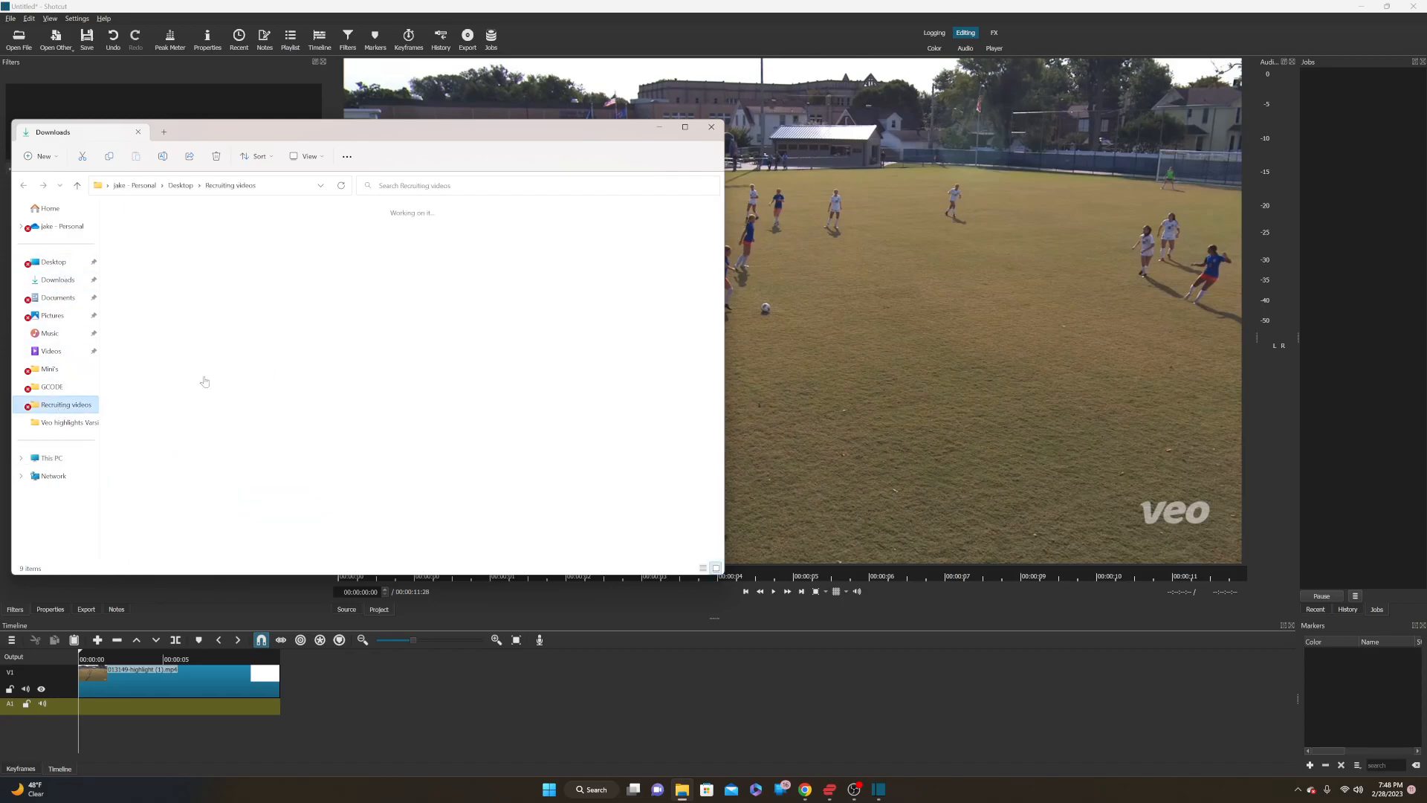
{"action": "left_click_drag", "start_coordinate": [282, 257], "coordinate": [163, 709]}
Step: Split the music on track A1 at the end of the highlight clip and delete the excess part
{"action": "left_click_drag", "start_coordinate": [421, 715], "coordinate": [296, 711]}
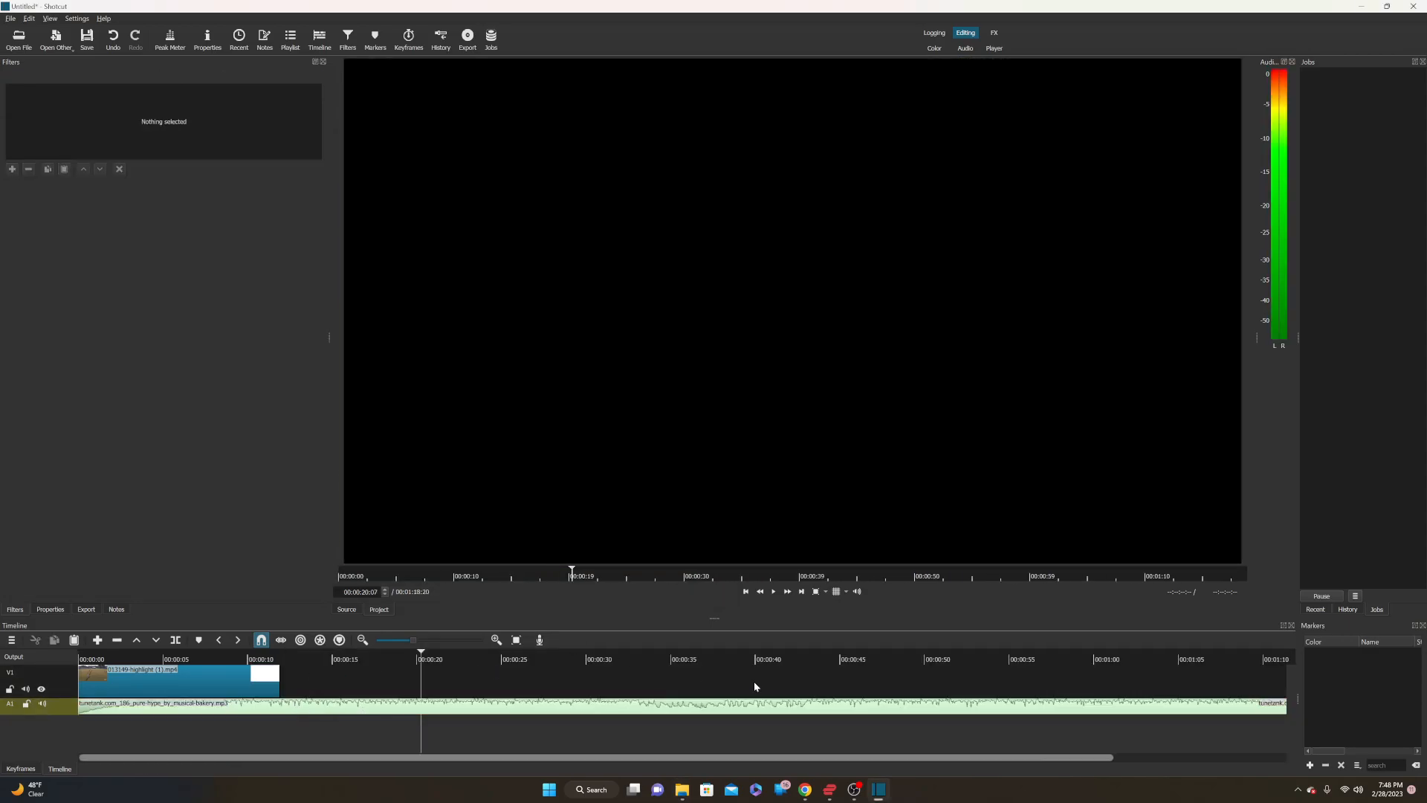
{"action": "left_click_drag", "start_coordinate": [1051, 759], "coordinate": [1007, 778]}
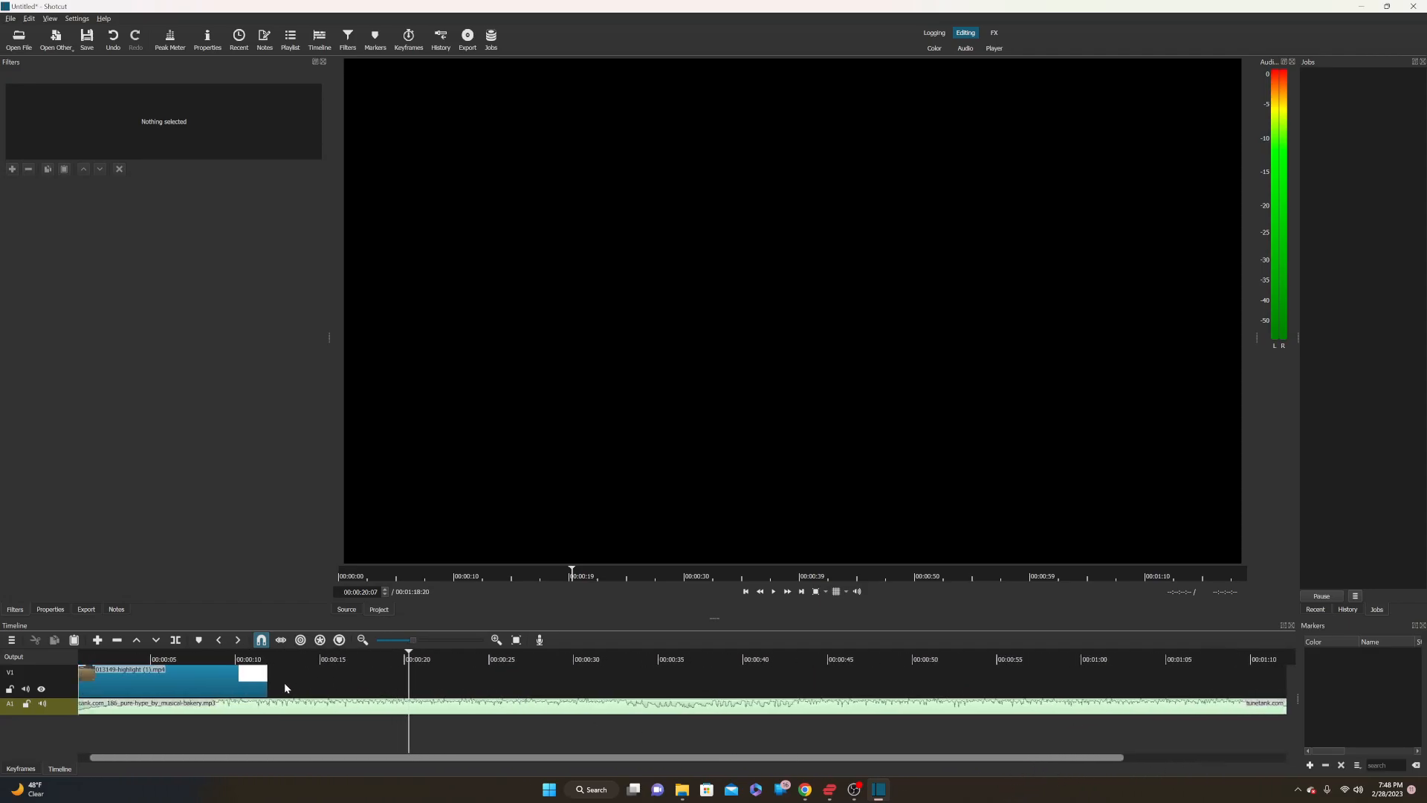
{"action": "left_click", "coordinate": [270, 659]}
{"action": "left_click_drag", "start_coordinate": [269, 659], "coordinate": [268, 657]}
{"action": "left_click", "coordinate": [265, 654]}
{"action": "left_click", "coordinate": [267, 654]}
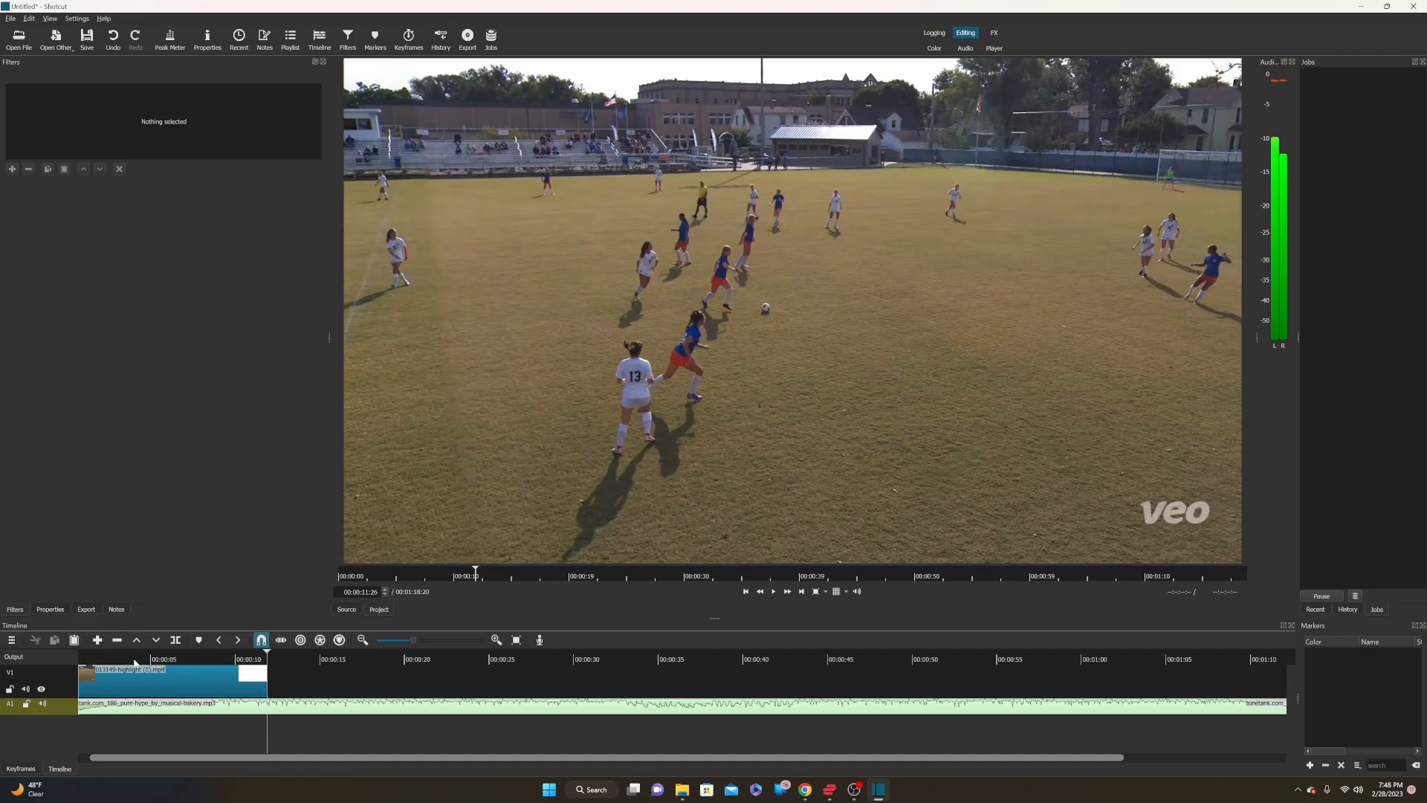
{"action": "left_click", "coordinate": [178, 644]}
{"action": "left_click", "coordinate": [383, 710]}
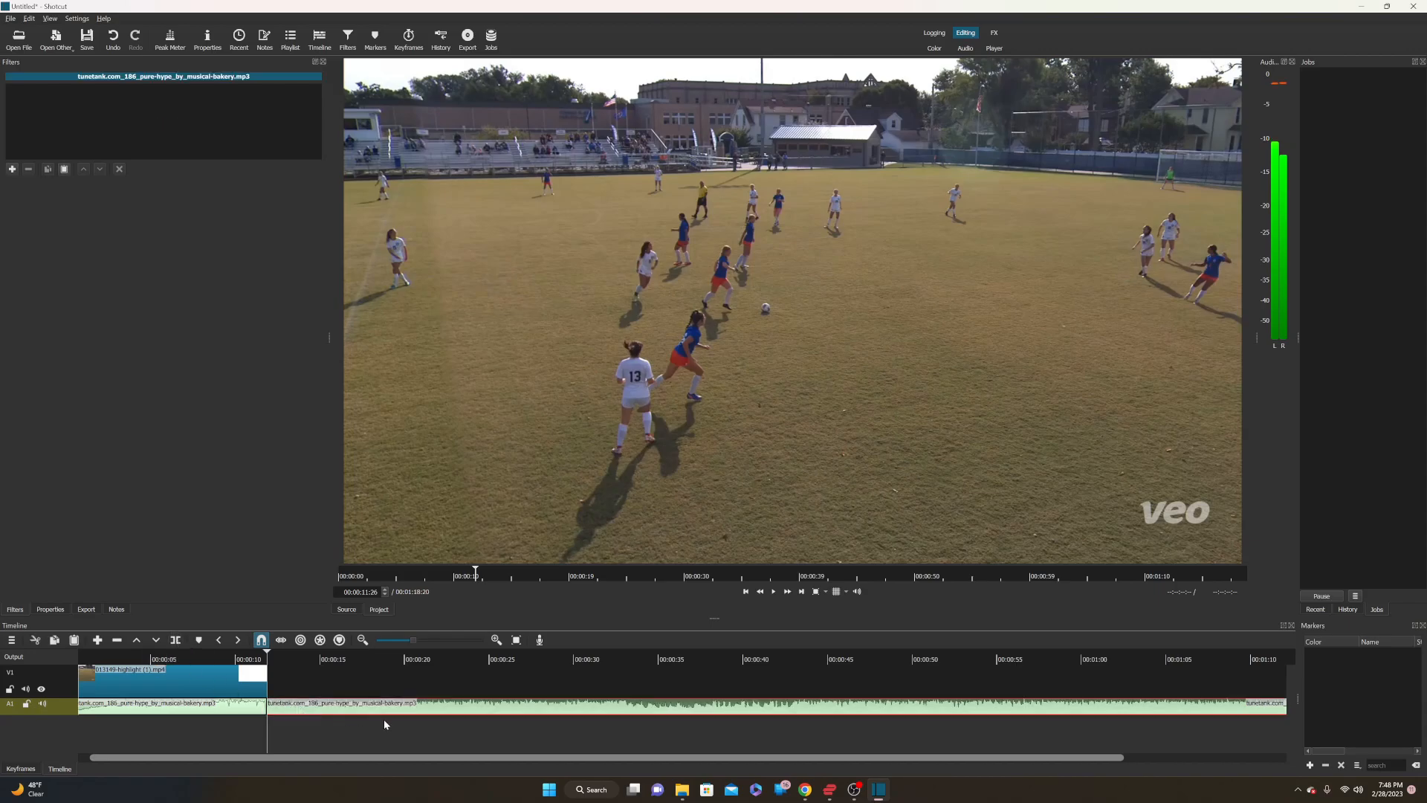
{"action": "key", "text": "Delete"}
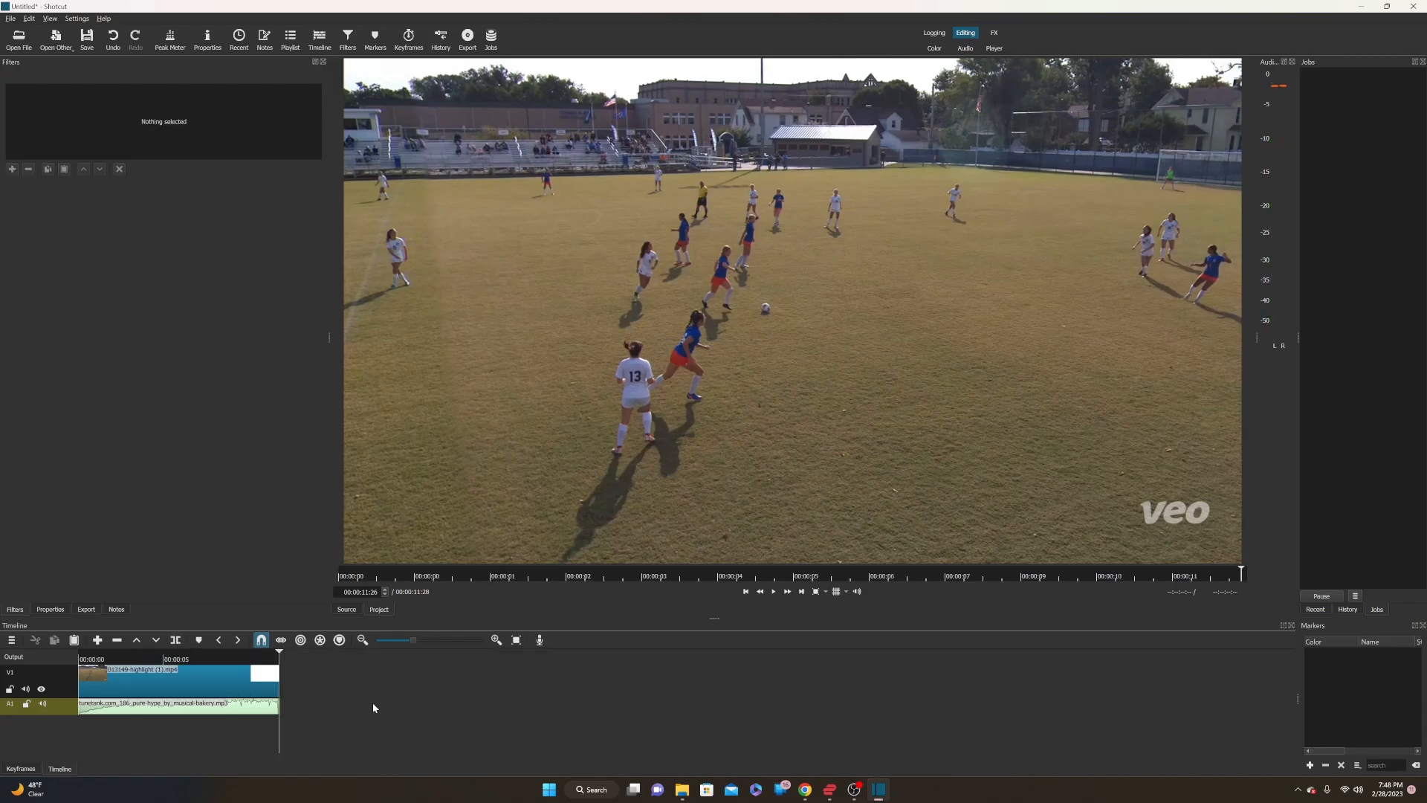
Step: Add a new video track above V1
{"action": "scroll", "coordinate": [172, 707], "scroll_direction": "up", "scroll_amount": 3}
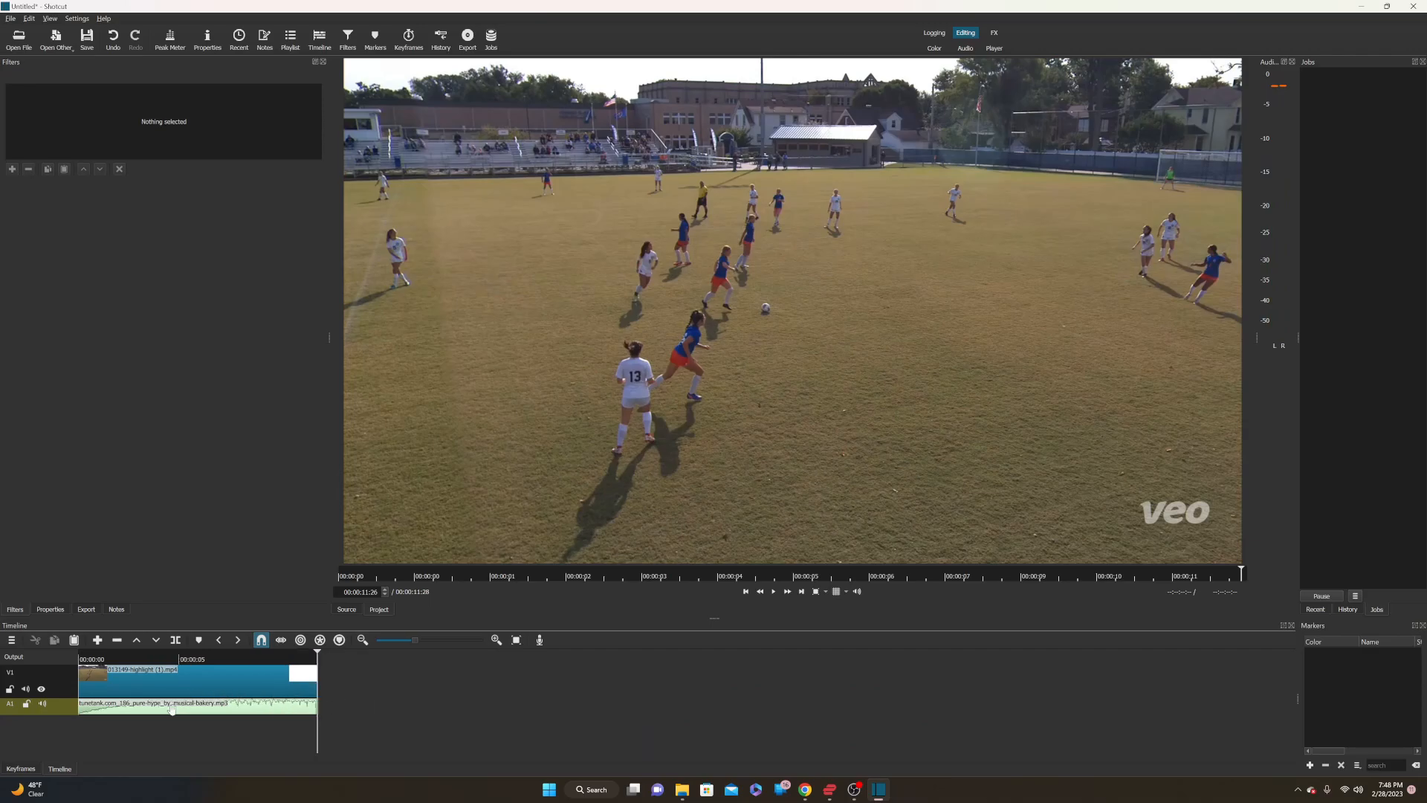
{"action": "scroll", "coordinate": [173, 708], "scroll_direction": "up", "scroll_amount": 3}
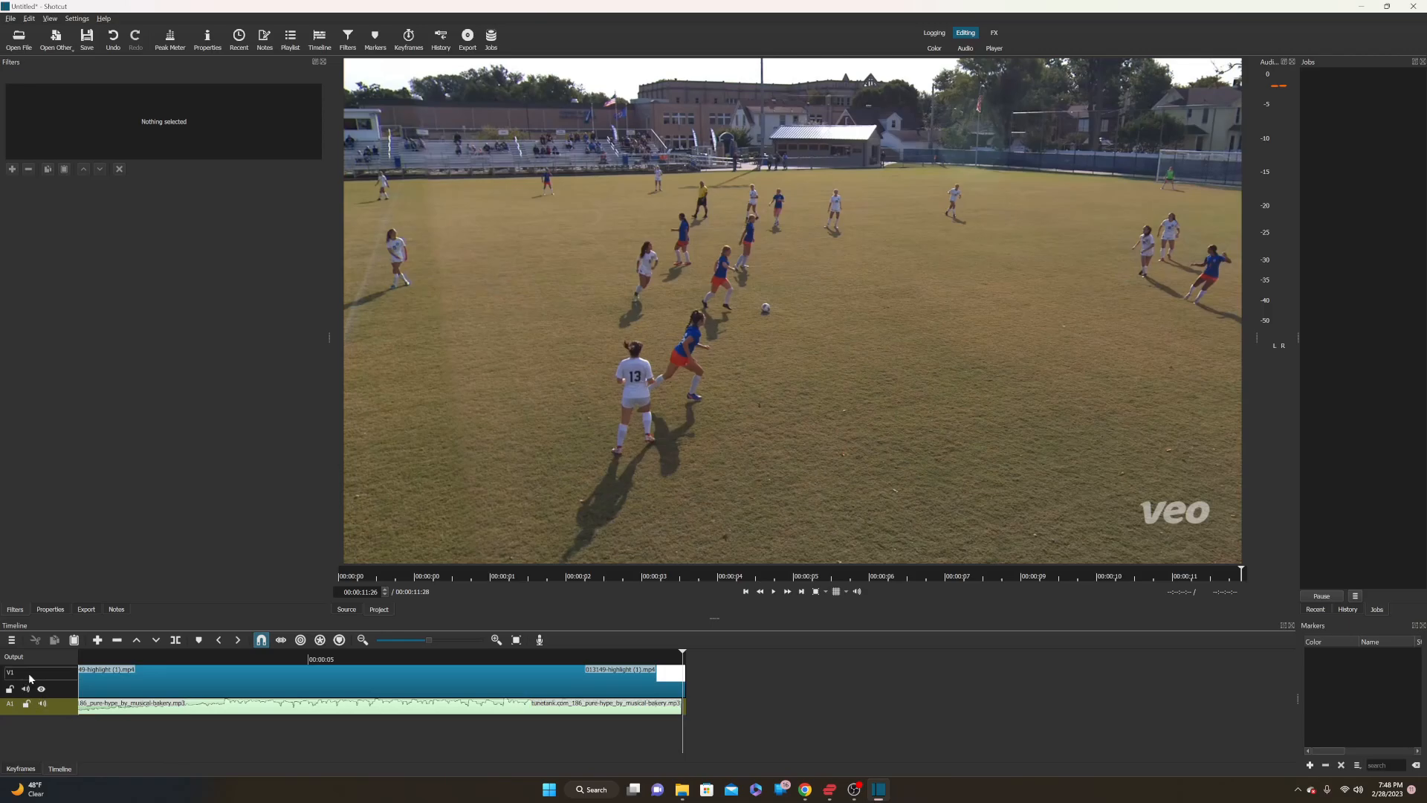
{"action": "right_click", "coordinate": [51, 675]}
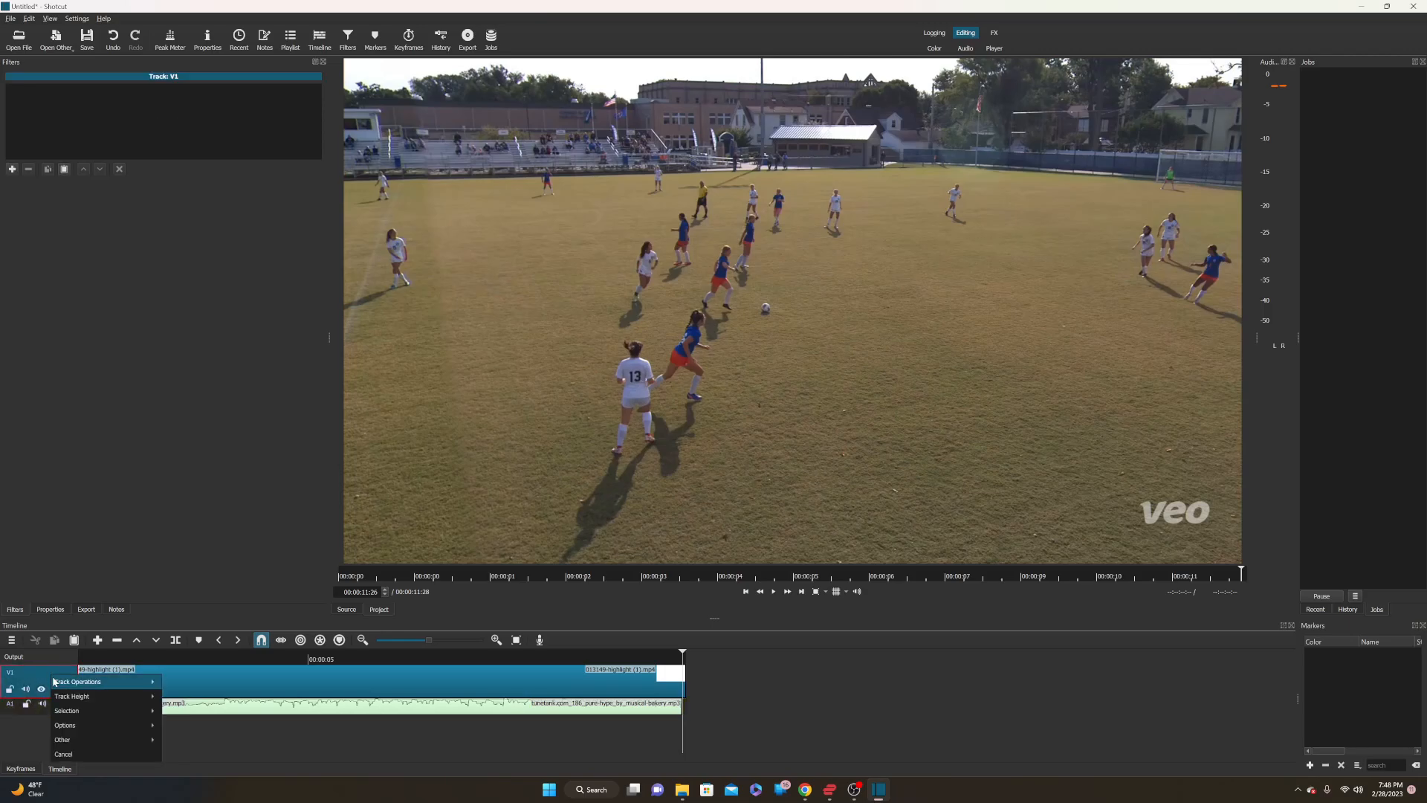
{"action": "mouse_move", "coordinate": [68, 681]}
{"action": "left_click", "coordinate": [206, 694]}
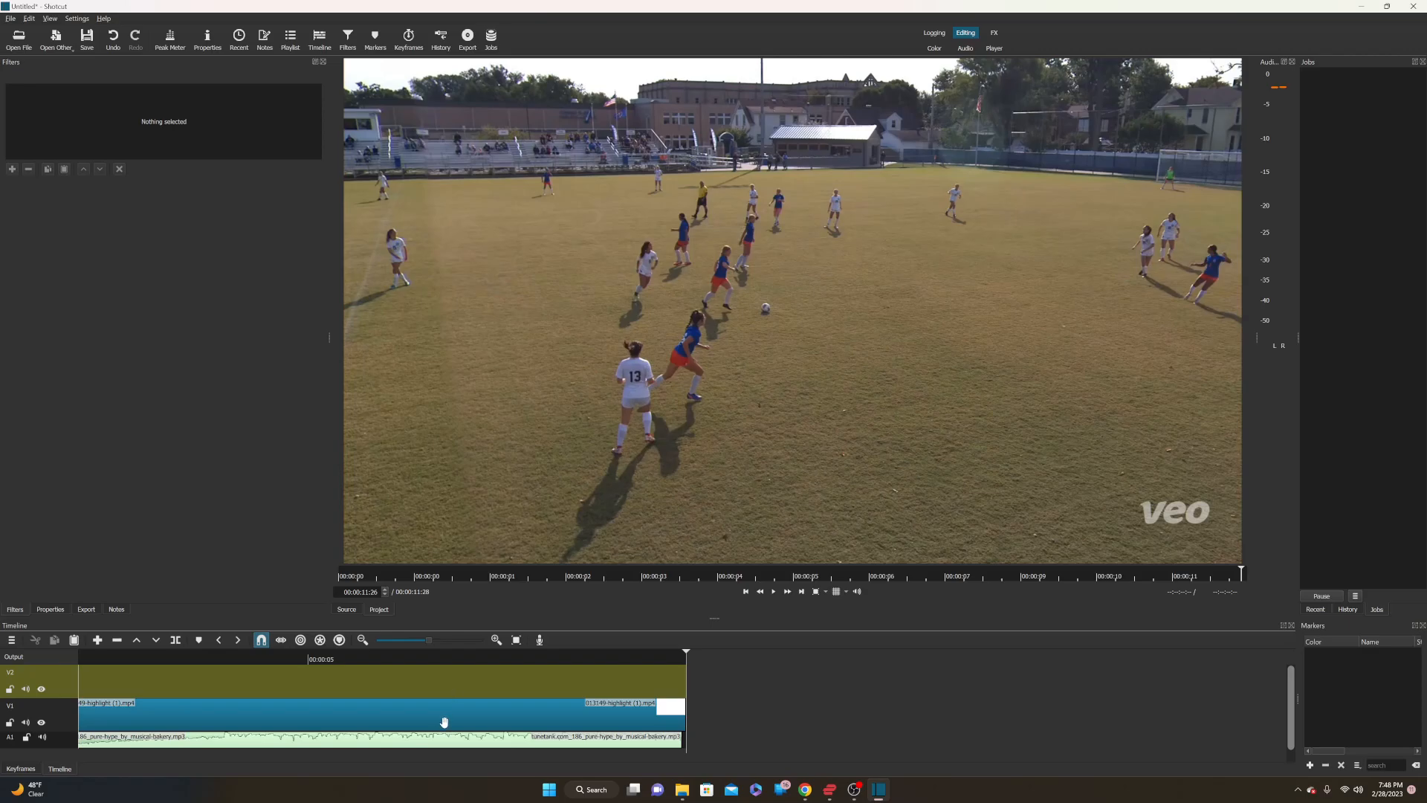
Step: Position the playhead at 00:00:01:05 in the highlight clip
{"action": "left_click", "coordinate": [438, 681]}
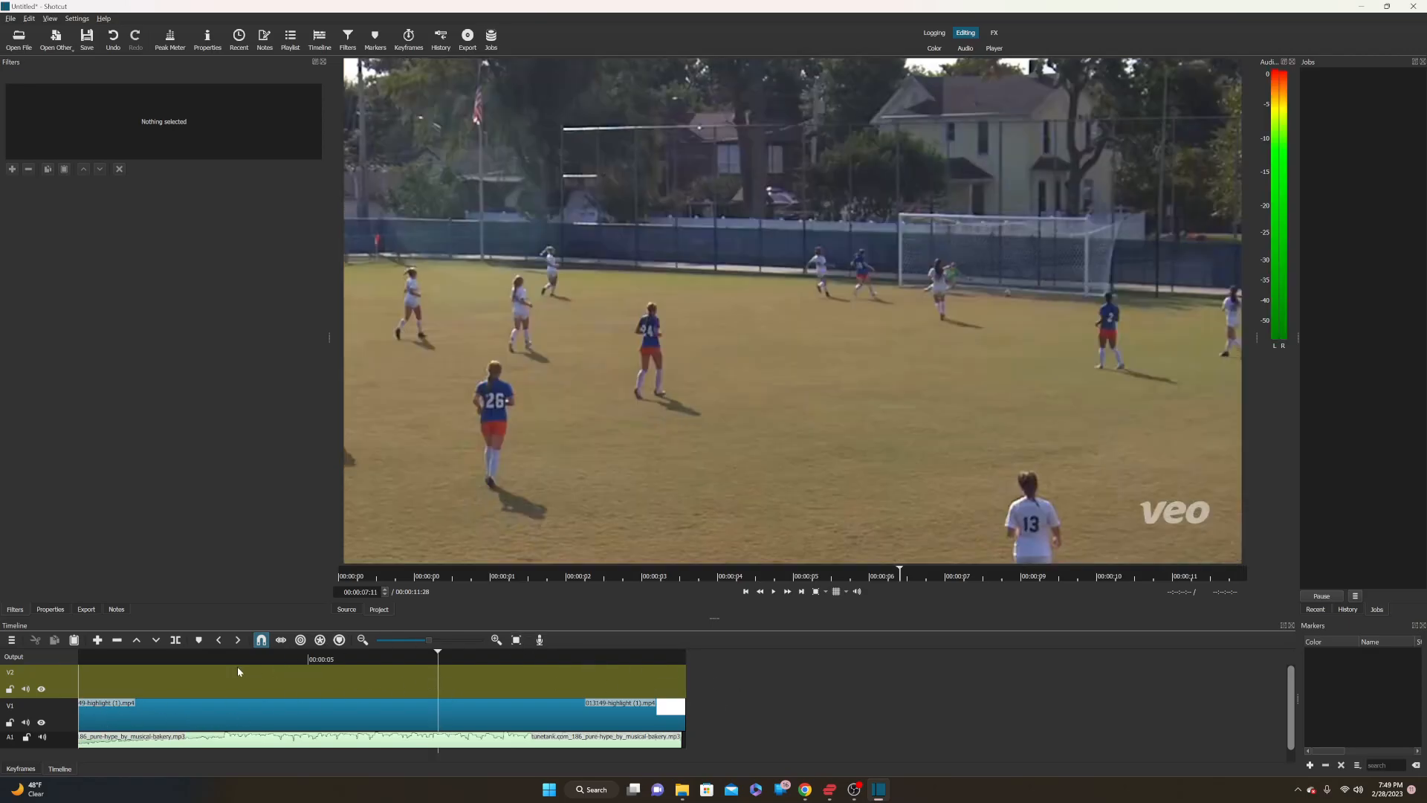
{"action": "left_click", "coordinate": [78, 656]}
{"action": "left_click", "coordinate": [106, 655]}
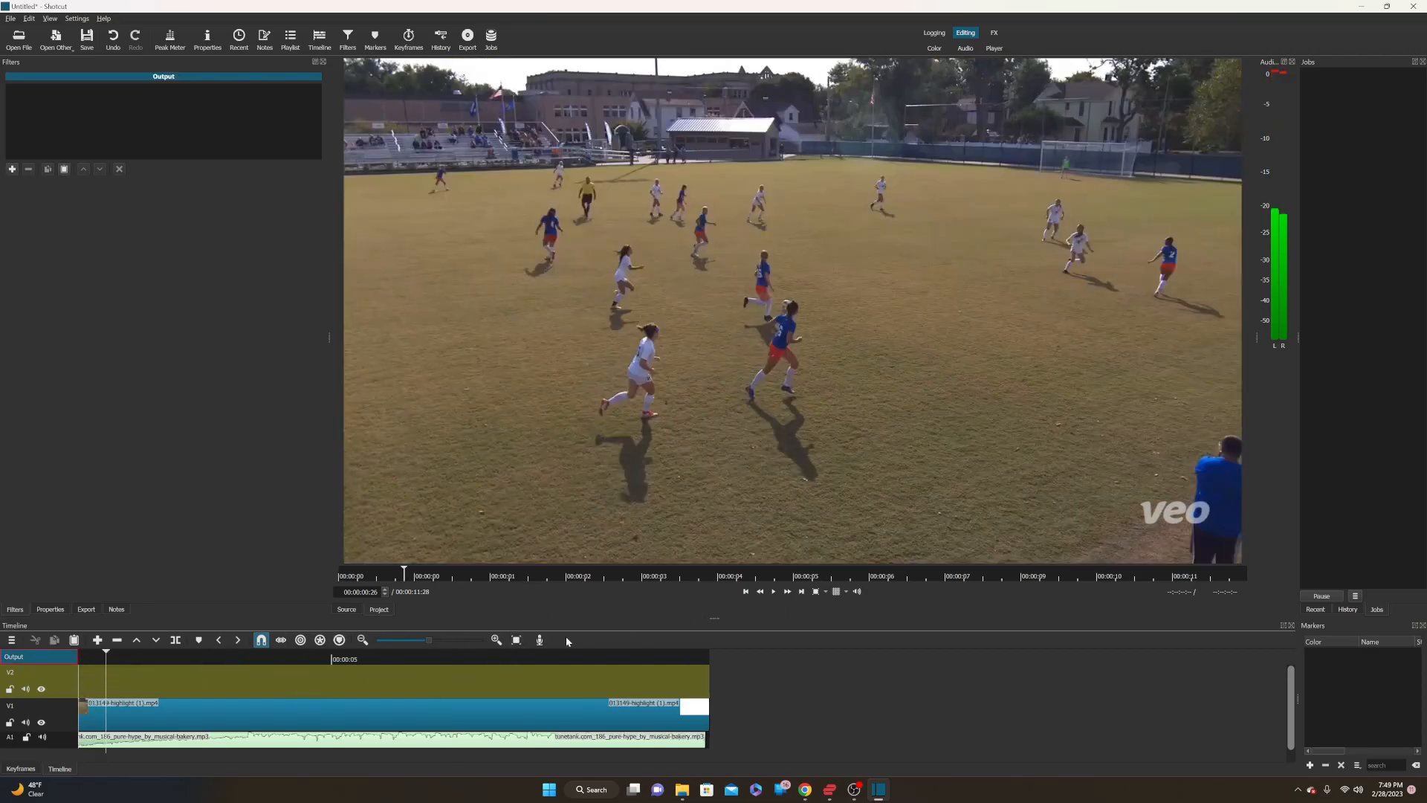
{"action": "left_click_drag", "start_coordinate": [105, 652], "coordinate": [145, 663]}
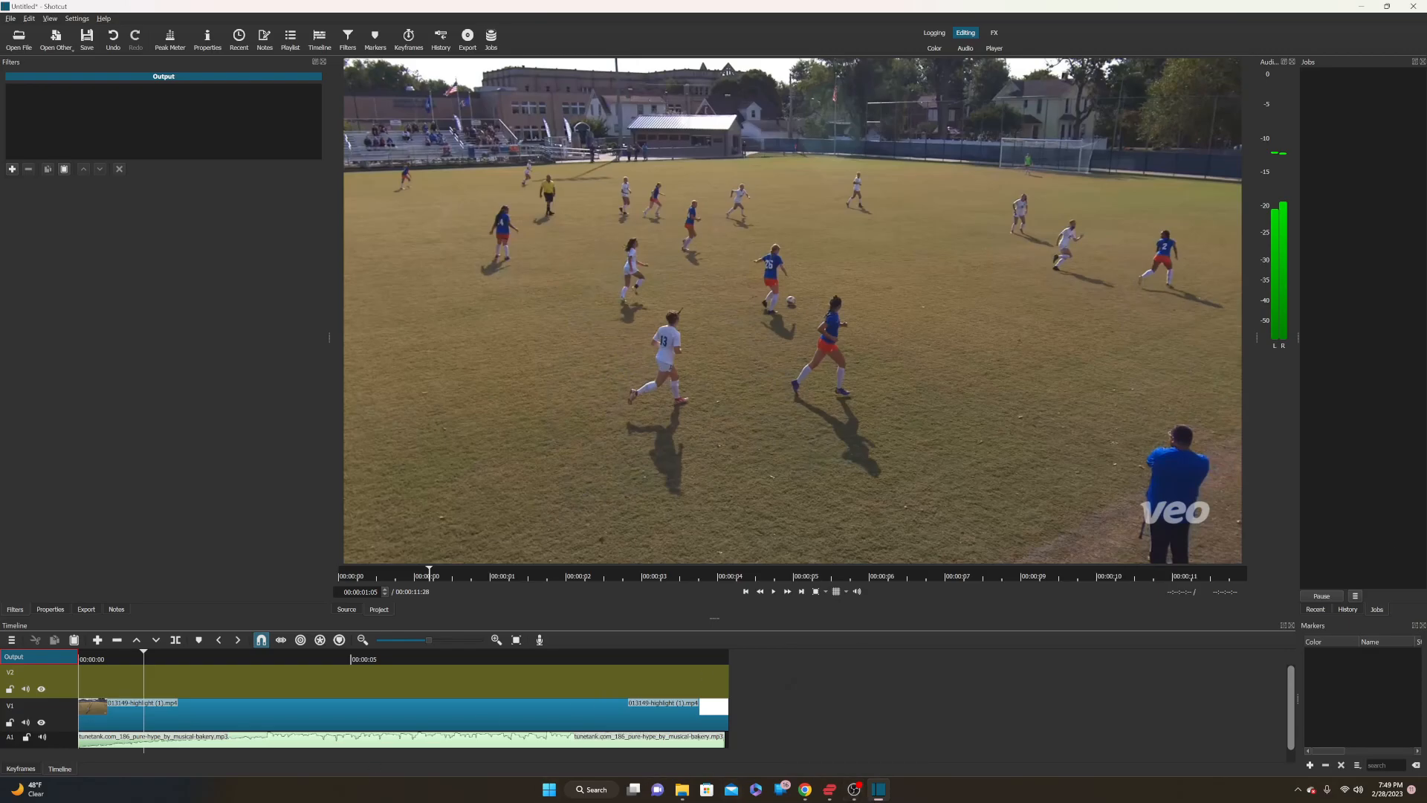
Step: Place the circle-marker image from the Recruiting videos folder on track V2, about 2 seconds into the timeline
{"action": "key", "text": "alt+Tab"}
{"action": "left_click", "coordinate": [138, 223]}
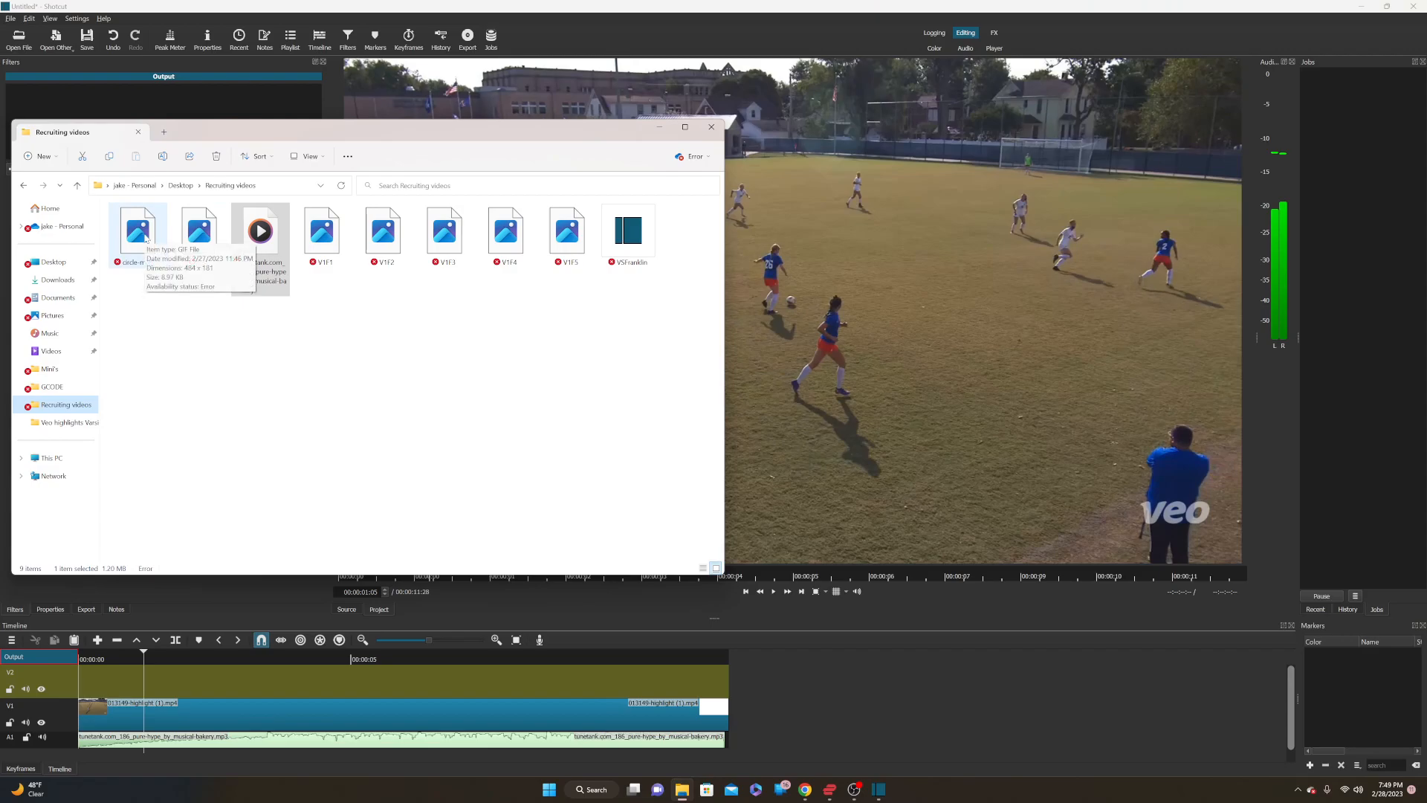
{"action": "mouse_move", "coordinate": [137, 235]}
{"action": "left_mouse_down"}
{"action": "mouse_move", "coordinate": [191, 732]}
{"action": "mouse_move", "coordinate": [186, 690]}
{"action": "left_mouse_up"}
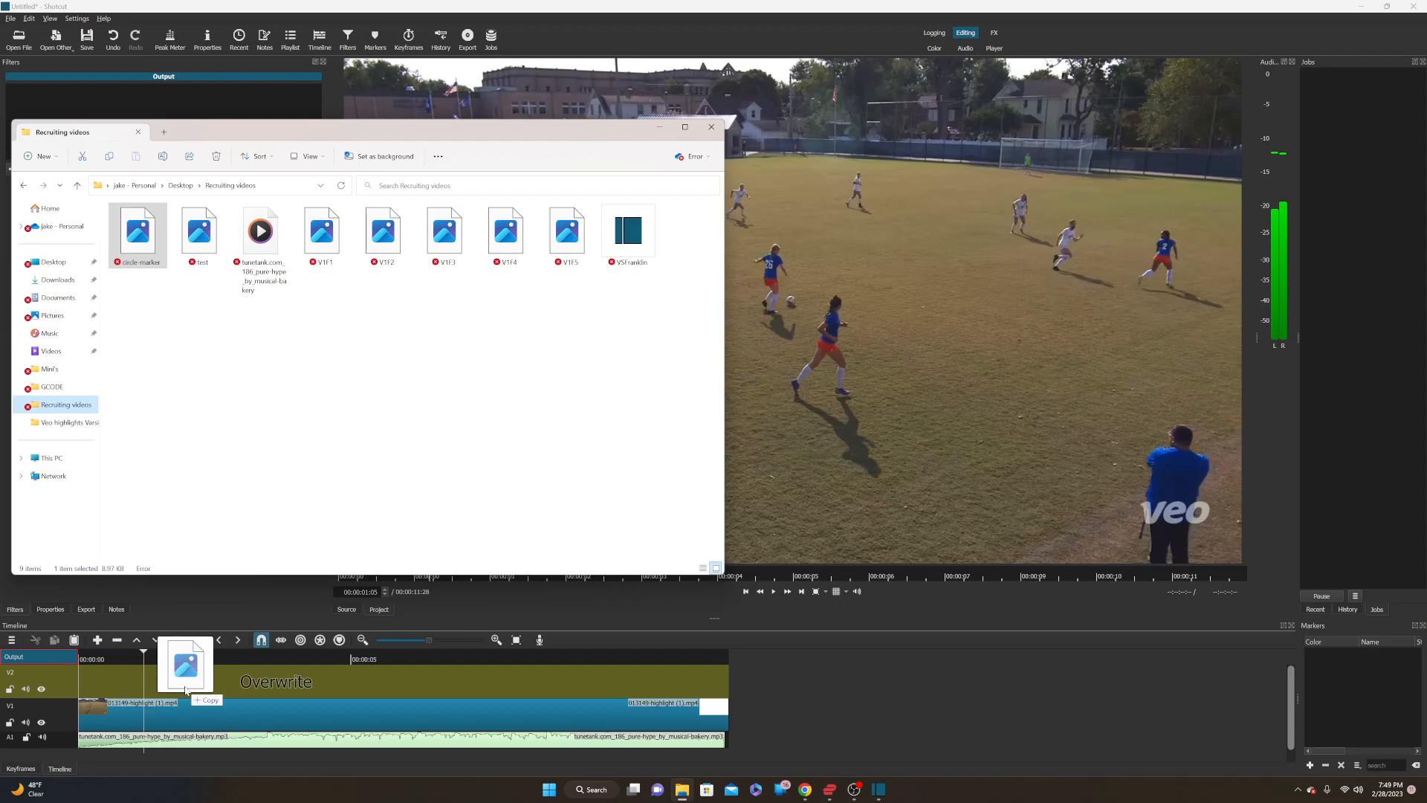
{"action": "left_click_drag", "start_coordinate": [186, 689], "coordinate": [186, 690]}
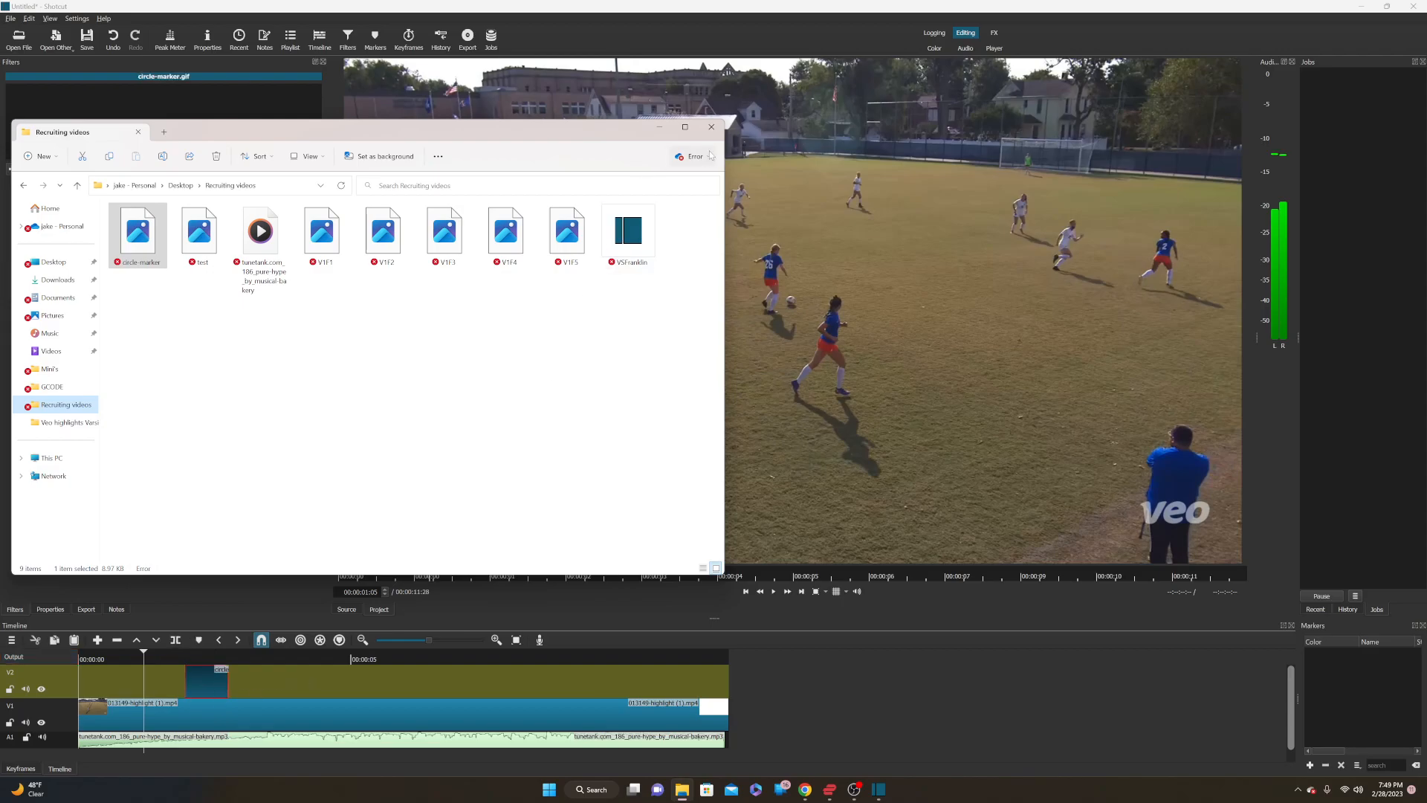
{"action": "left_click", "coordinate": [711, 129]}
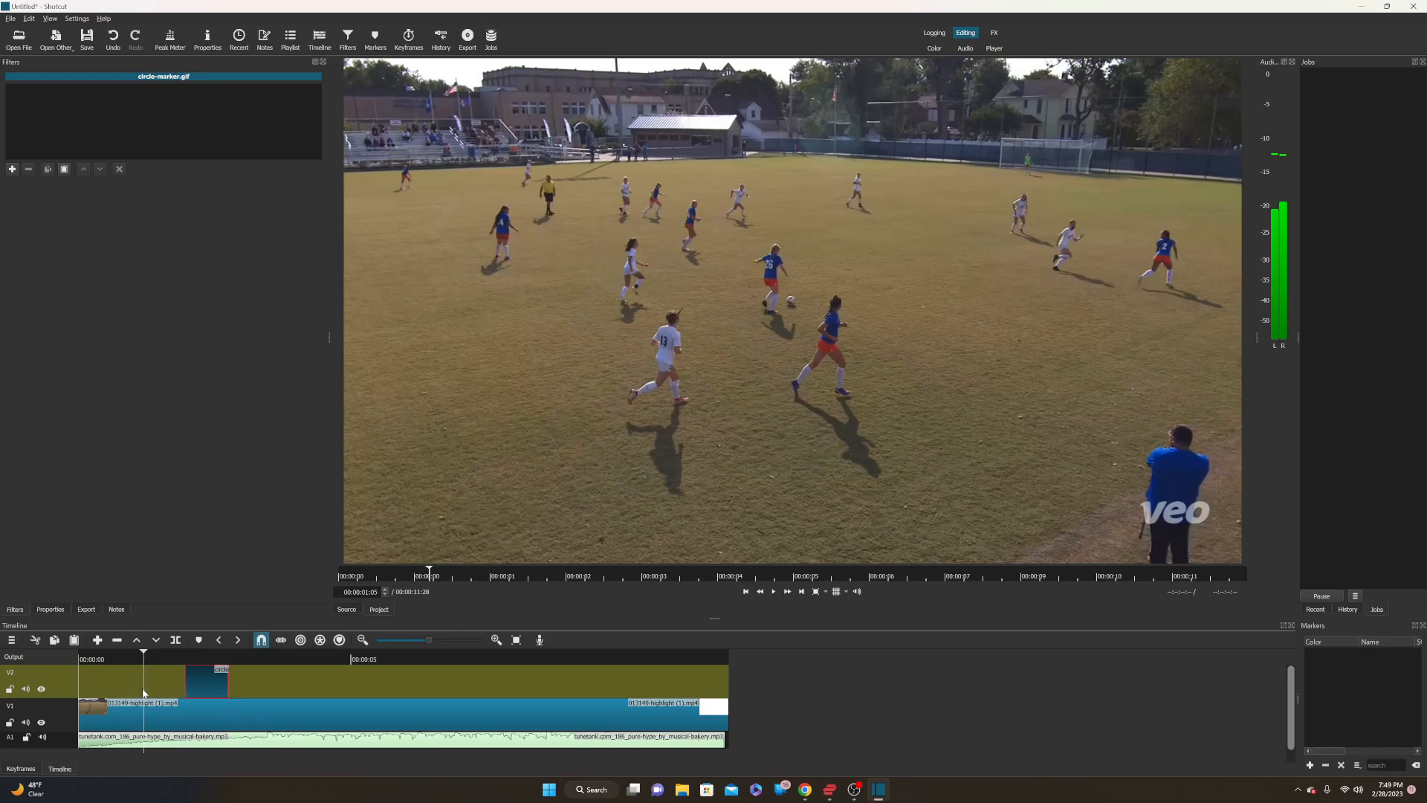
Step: Export the current frame of the highlight clip as a PNG named sample in the Recruiting videos folder
{"action": "left_click", "coordinate": [145, 727]}
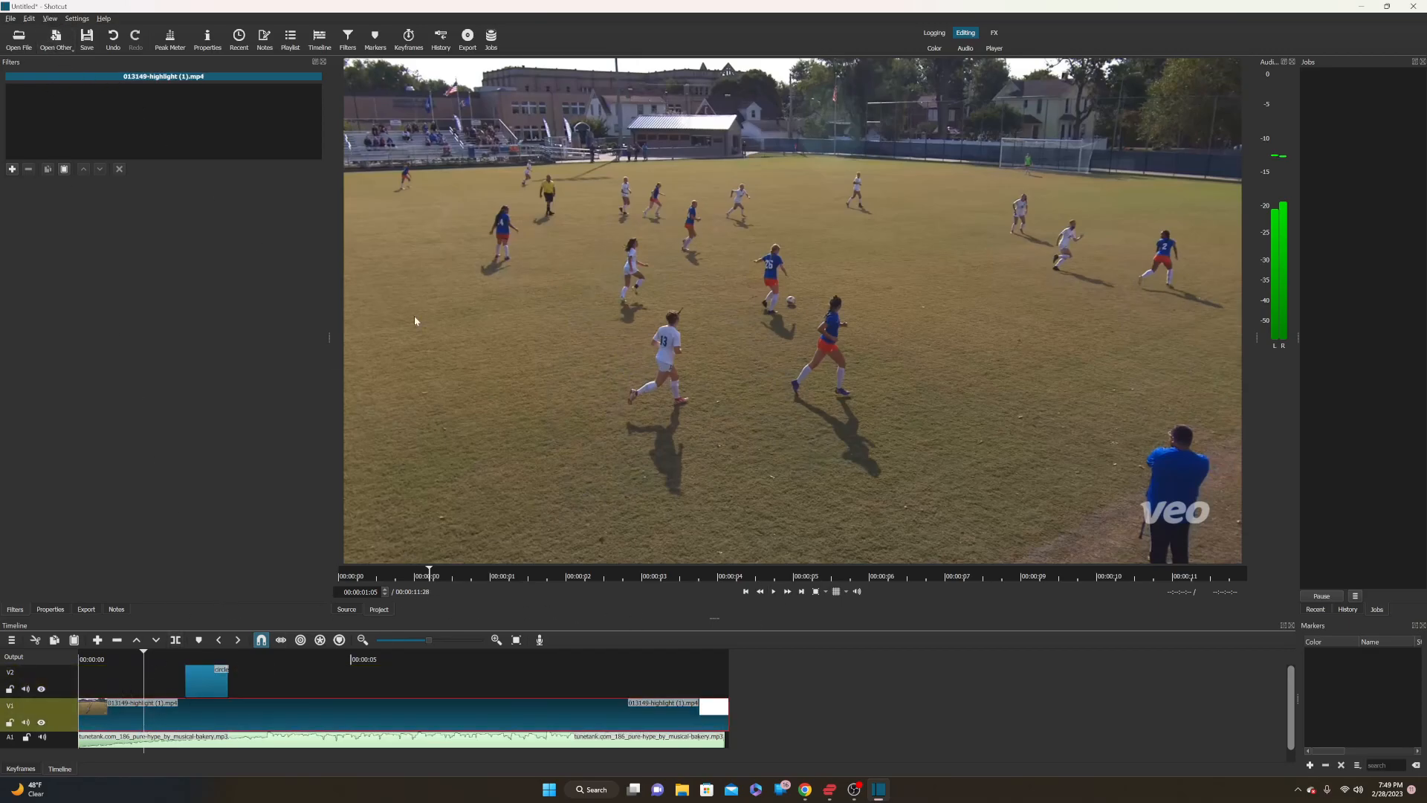
{"action": "left_click", "coordinate": [10, 18]}
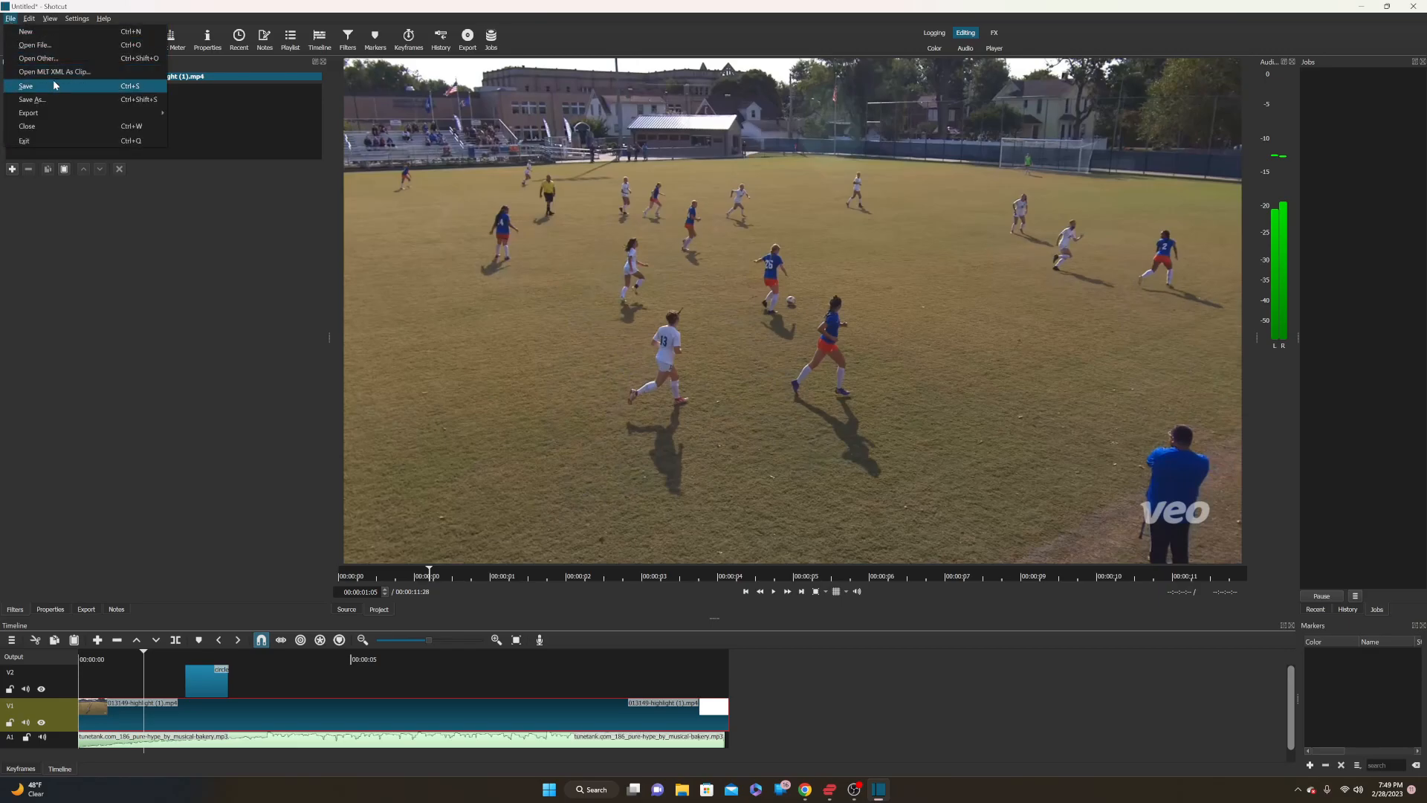
{"action": "mouse_move", "coordinate": [51, 110]}
{"action": "left_click", "coordinate": [202, 113]}
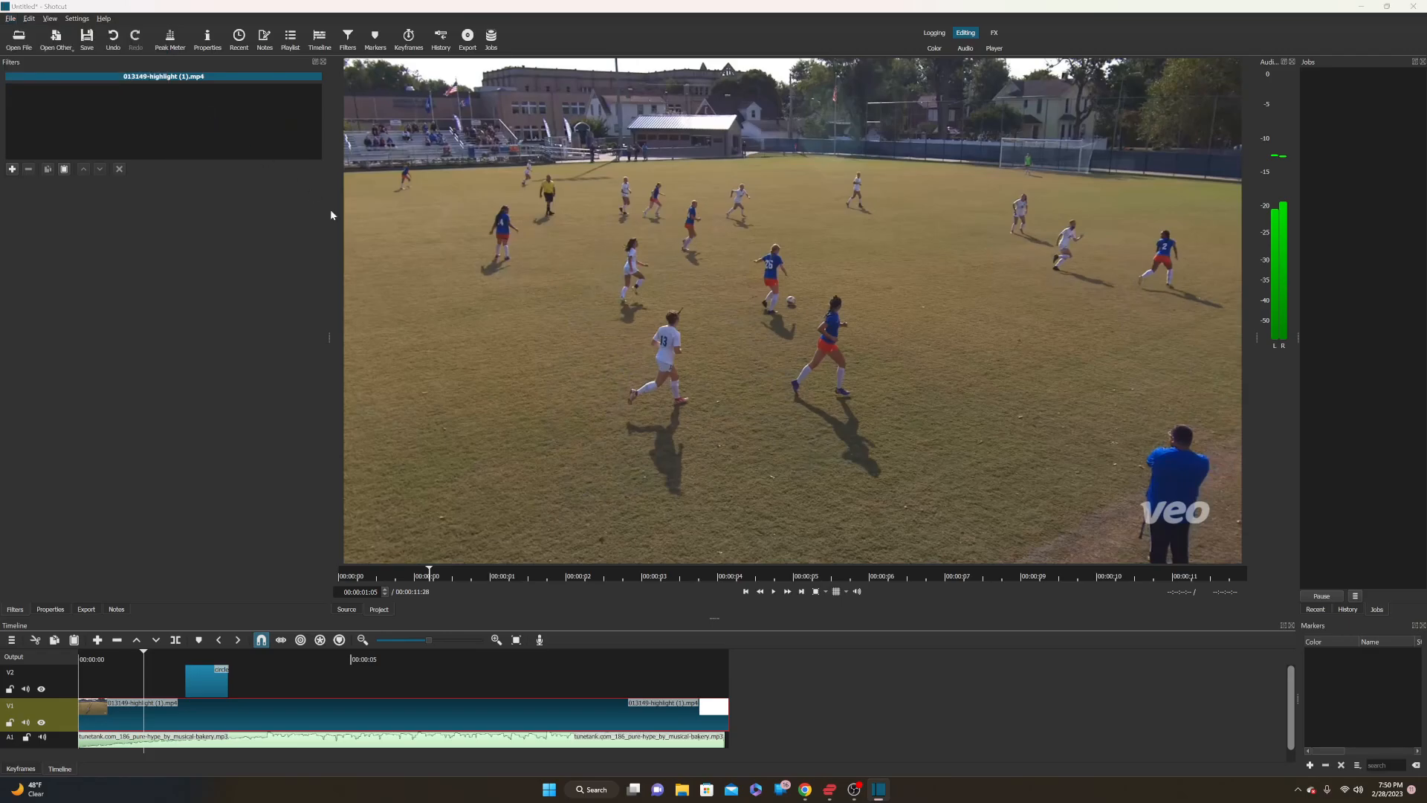
{"action": "type", "text": "sample"}
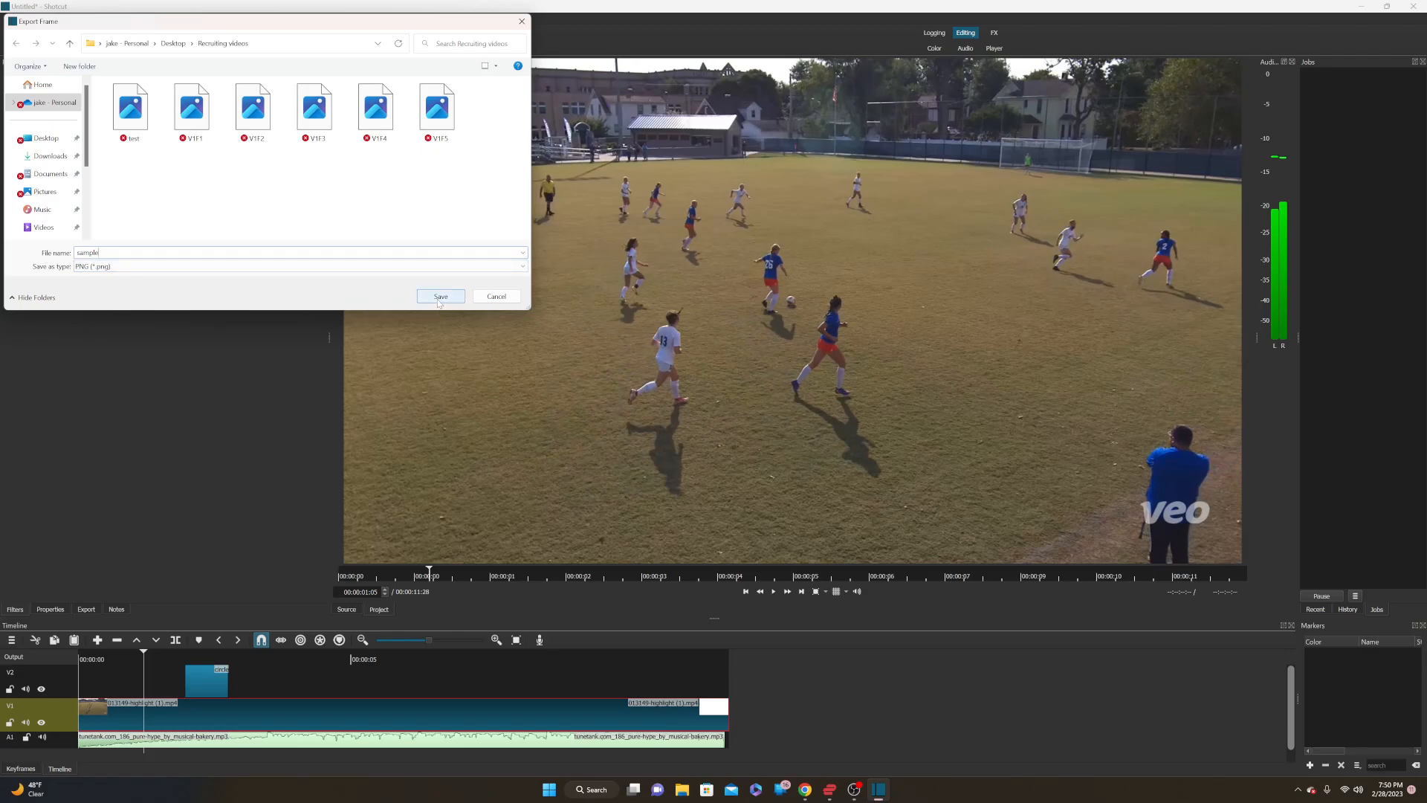
{"action": "left_click", "coordinate": [440, 296]}
{"action": "left_click", "coordinate": [678, 792]}
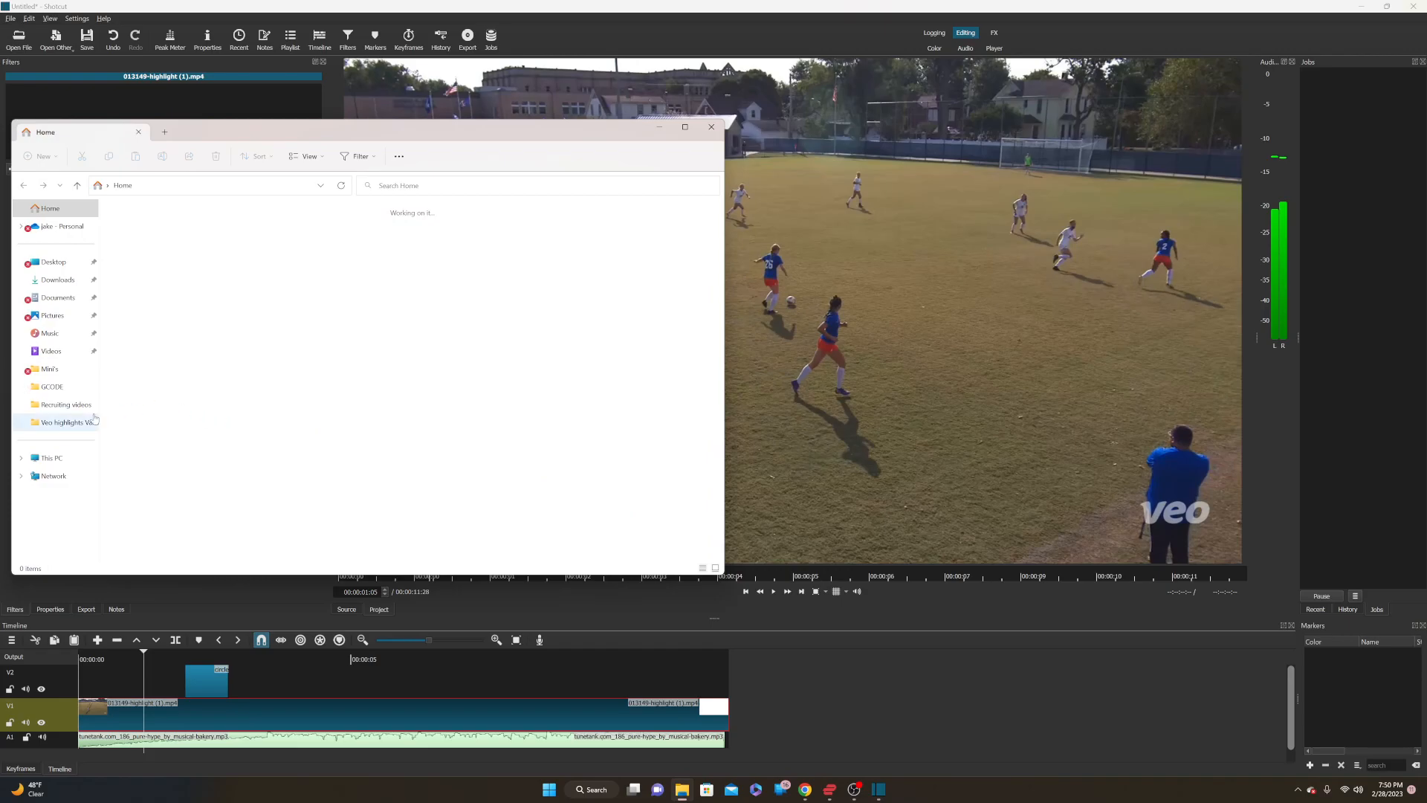
{"action": "left_click", "coordinate": [66, 404]}
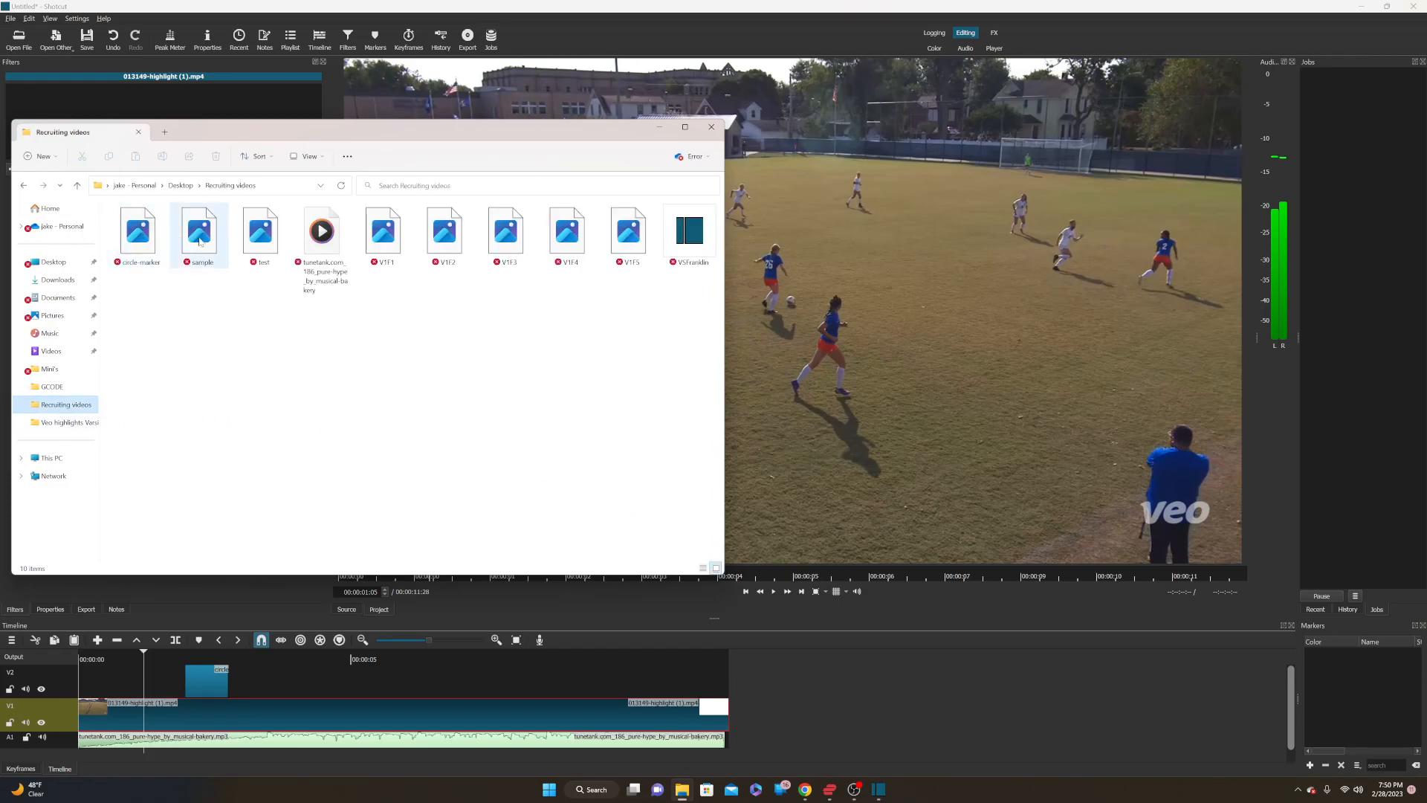
{"action": "left_click_drag", "start_coordinate": [199, 240], "coordinate": [132, 657]}
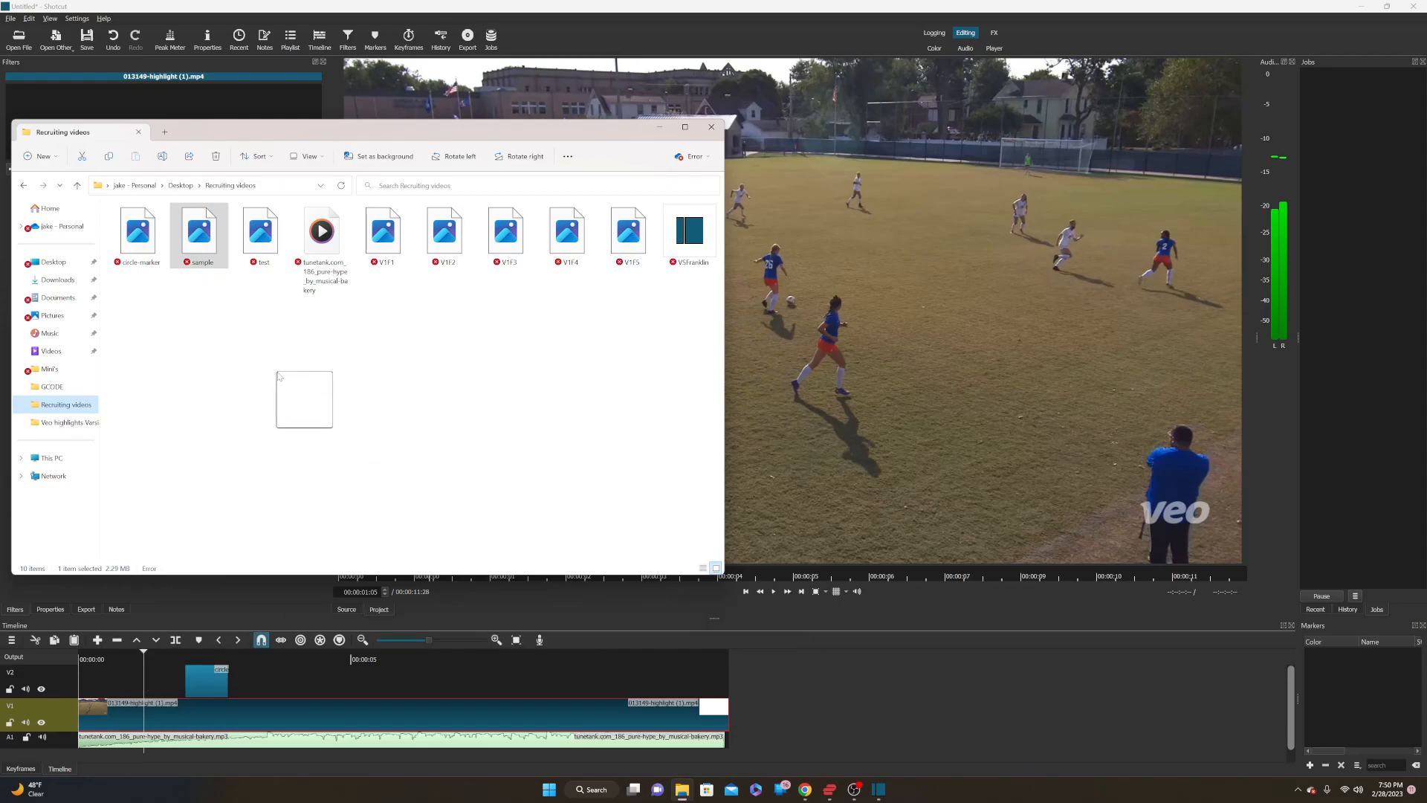
{"action": "left_click", "coordinate": [178, 604]}
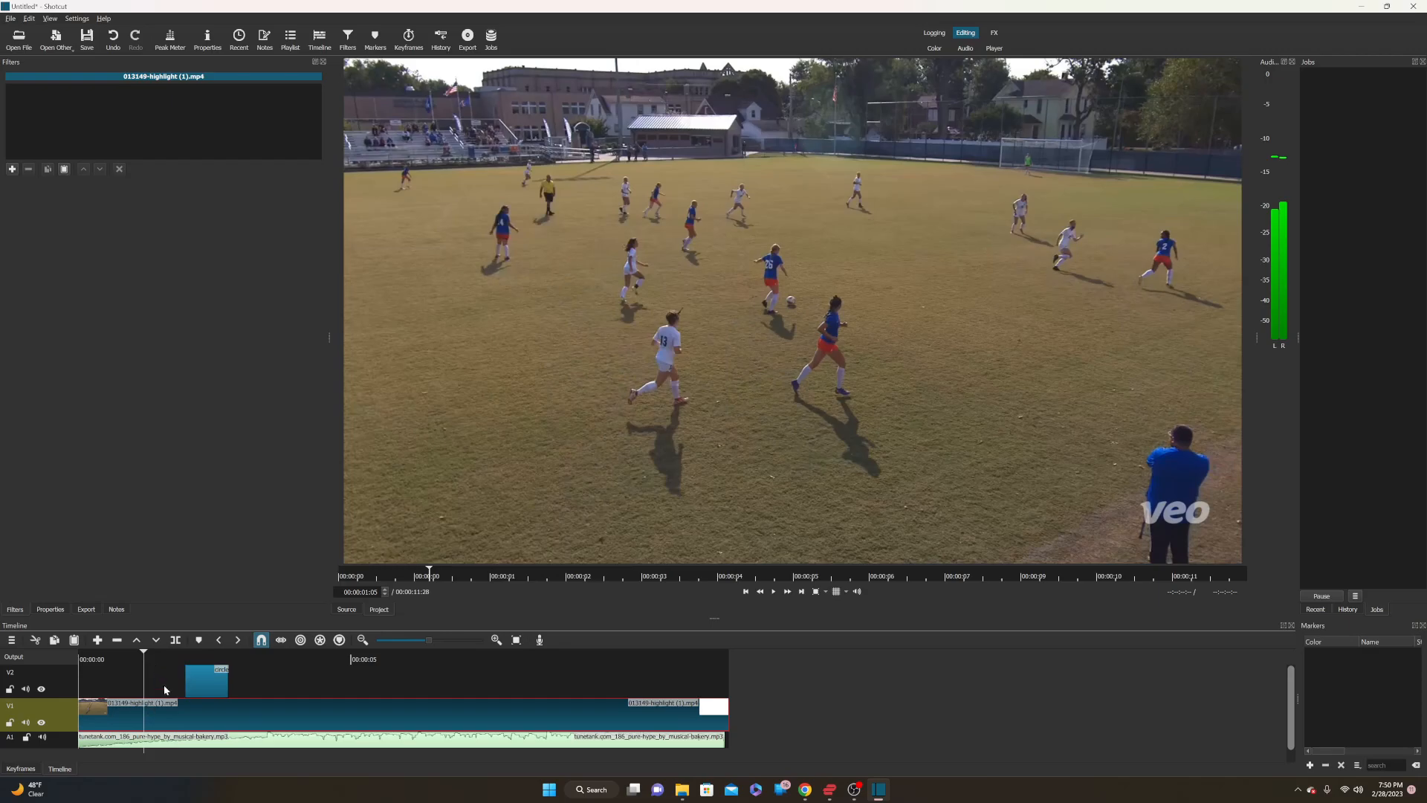
Step: Split the highlight clip at the playhead and shift its second part to leave a gap of about 6 seconds on V1
{"action": "left_click", "coordinate": [176, 641]}
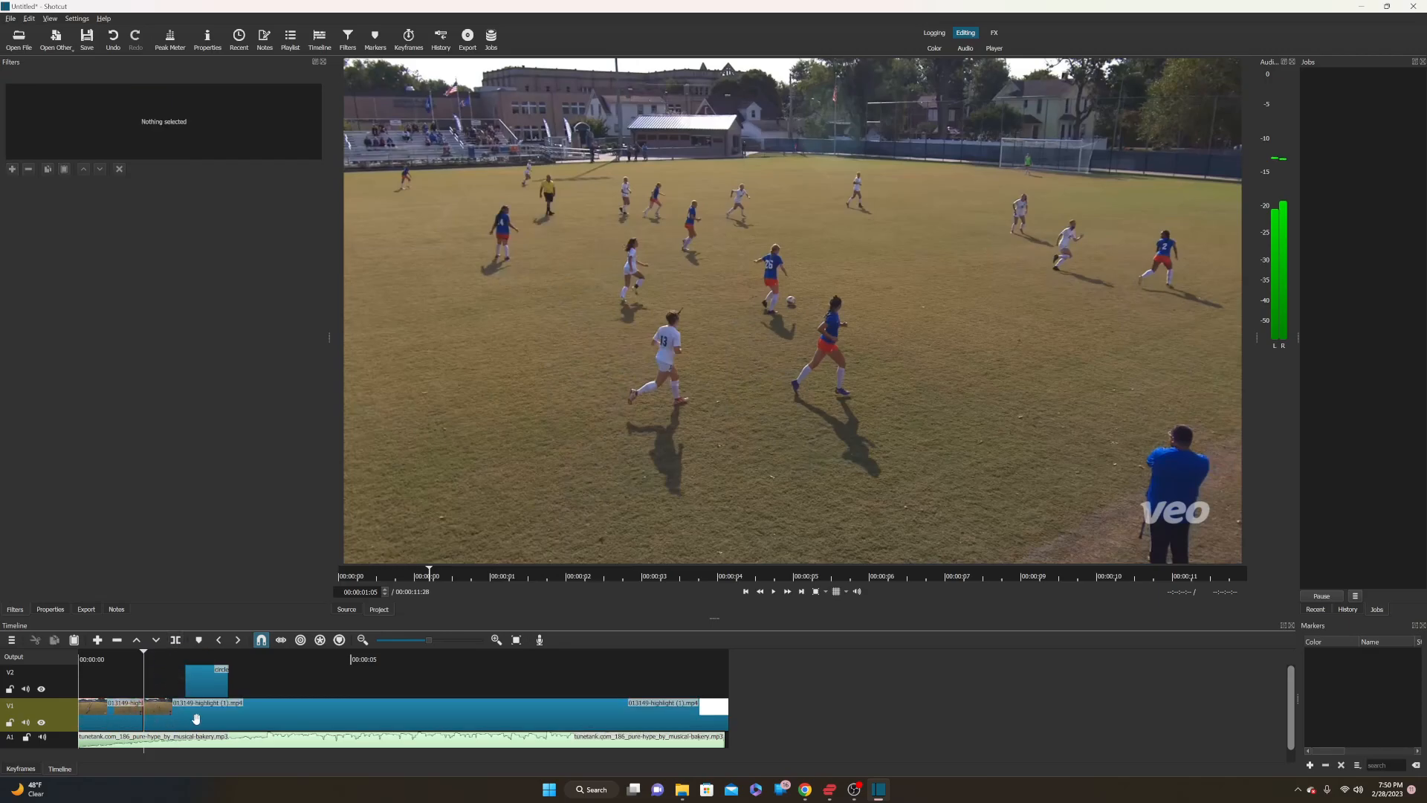
{"action": "left_click_drag", "start_coordinate": [253, 714], "coordinate": [530, 710]}
{"action": "right_click", "coordinate": [679, 793]}
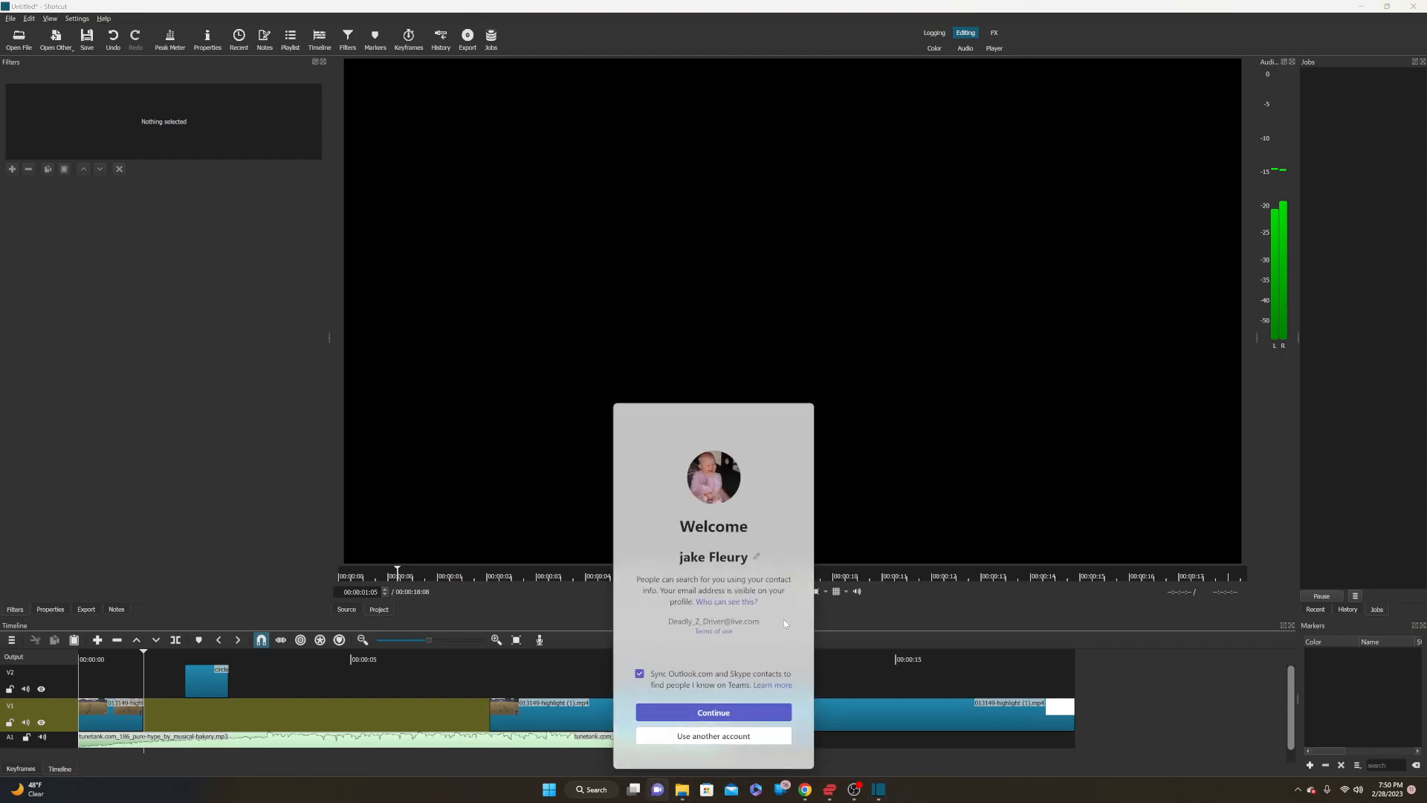
Step: Insert the sample image from the Recruiting videos folder into the V1 gap, directly after the first part of the highlight clip
{"action": "left_click", "coordinate": [1157, 694]}
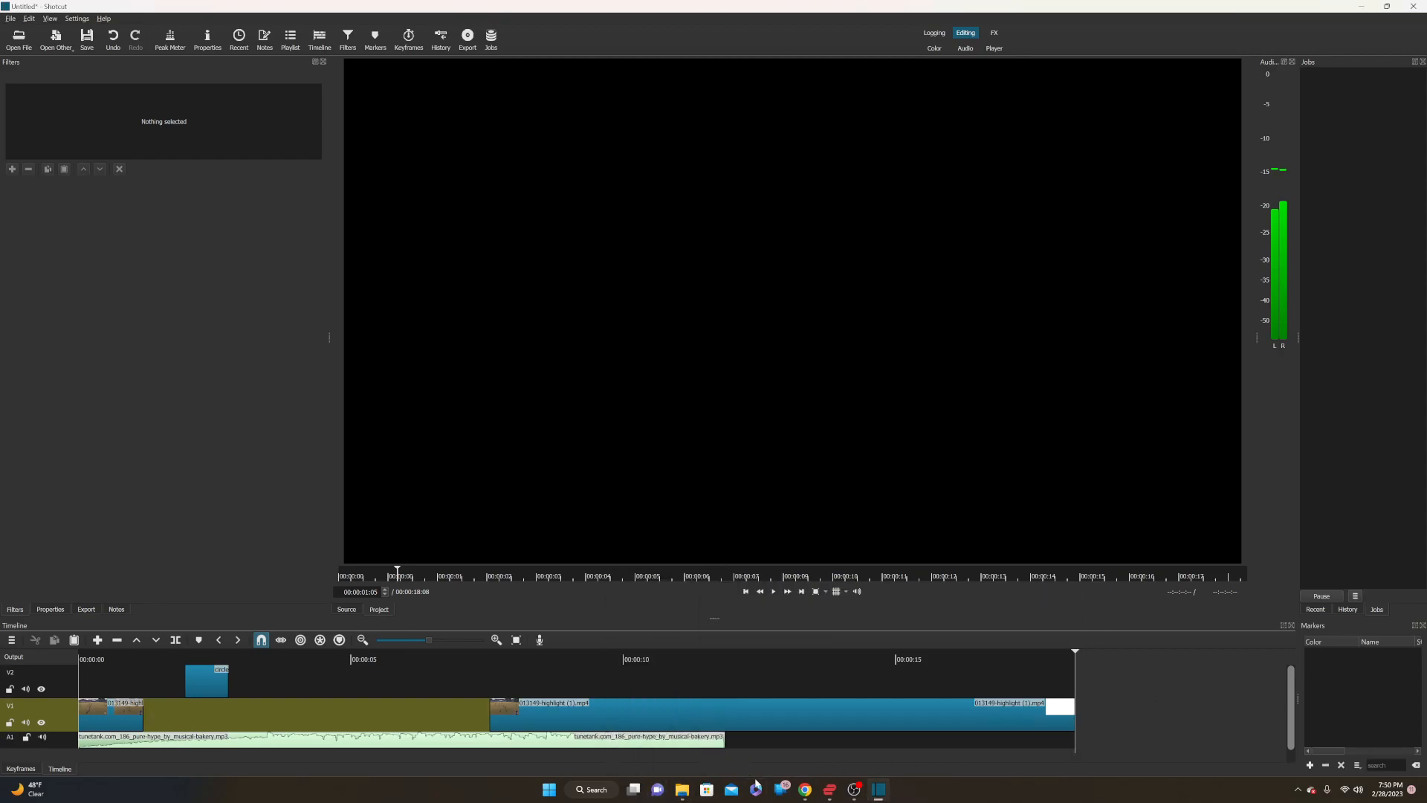
{"action": "left_click", "coordinate": [683, 794]}
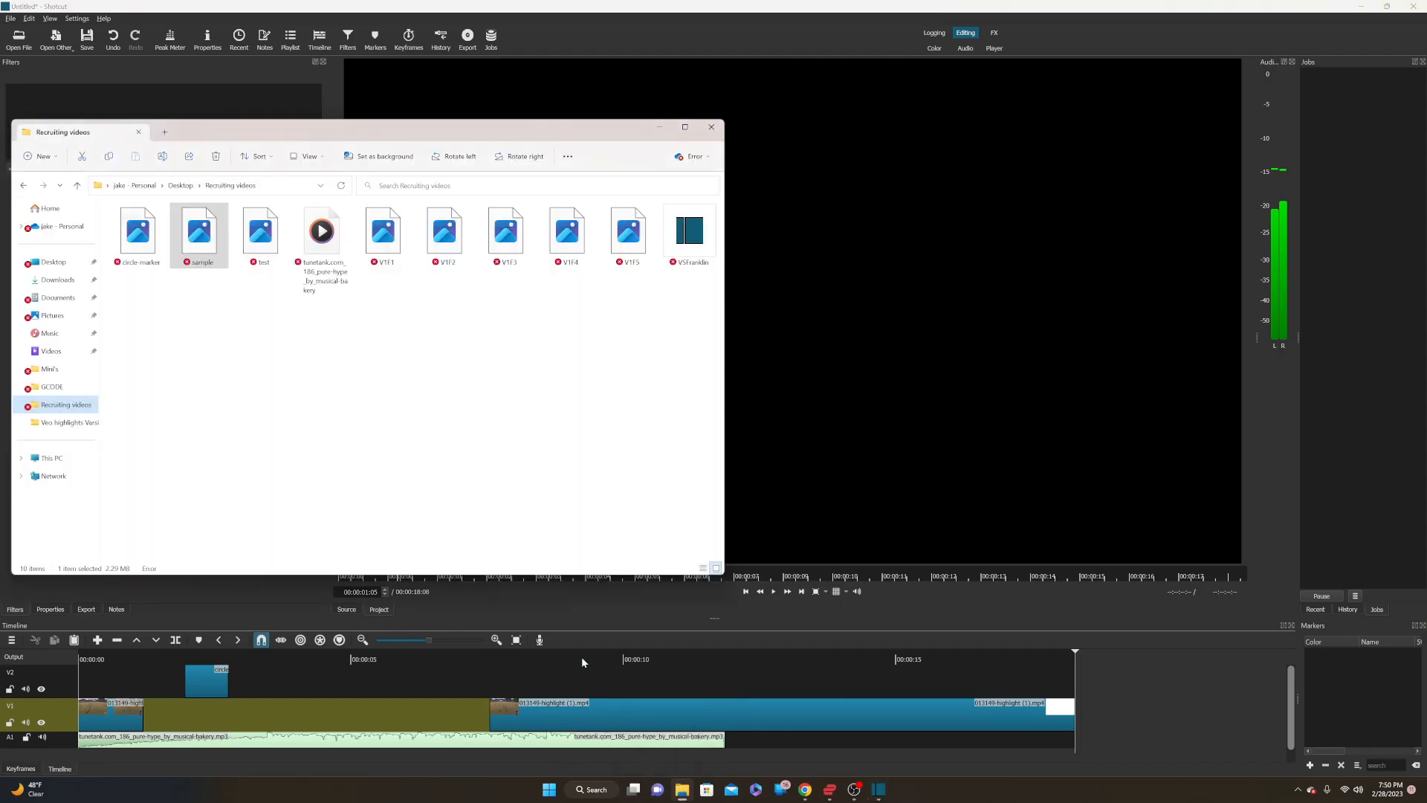
{"action": "mouse_move", "coordinate": [187, 235]}
{"action": "left_mouse_down"}
{"action": "mouse_move", "coordinate": [242, 660]}
{"action": "mouse_move", "coordinate": [209, 730]}
{"action": "mouse_move", "coordinate": [287, 716]}
{"action": "mouse_move", "coordinate": [211, 714]}
{"action": "mouse_move", "coordinate": [155, 681]}
{"action": "left_mouse_up"}
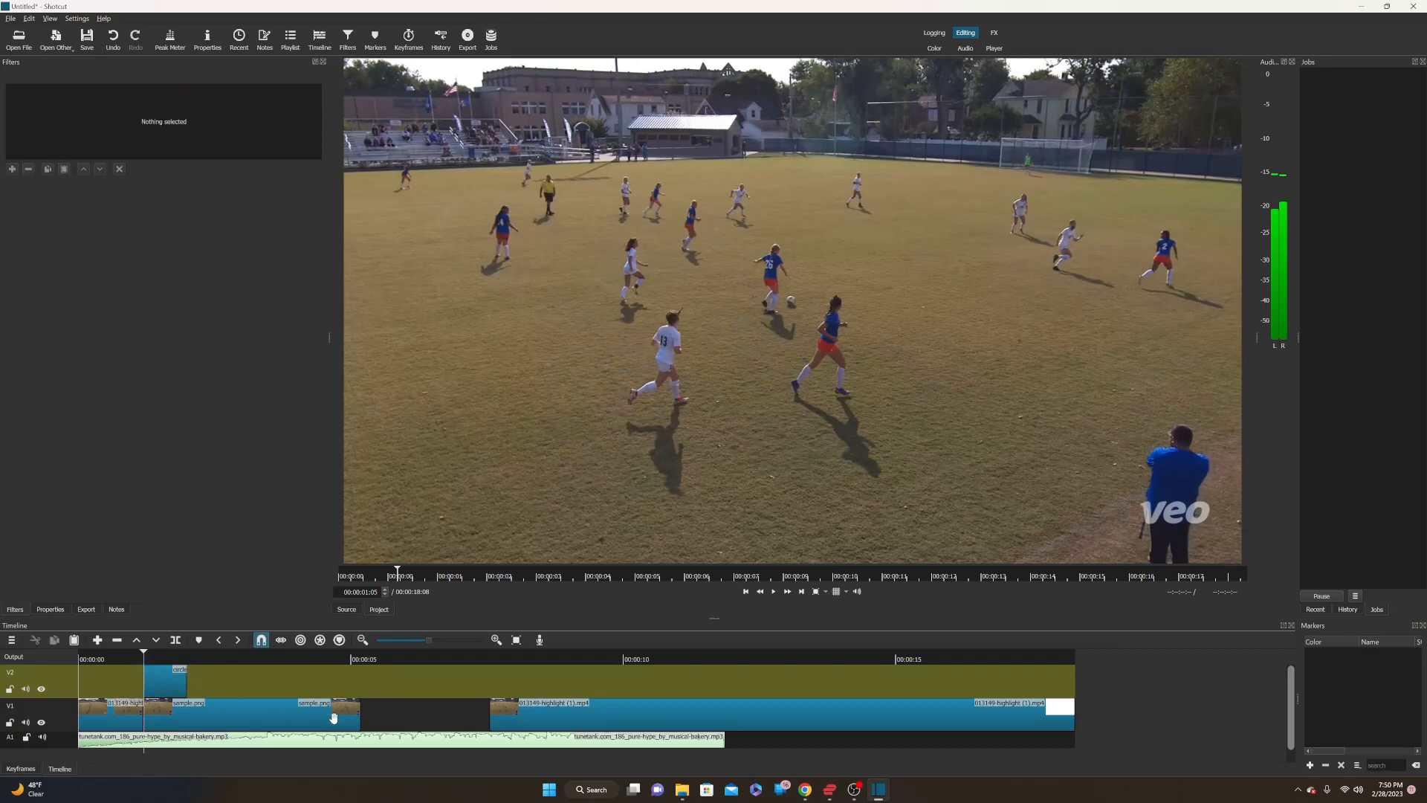
Step: Trim the sample freeze frame to end with the circle marker, and move the second highlight part directly against it
{"action": "left_click", "coordinate": [381, 717]}
{"action": "left_click_drag", "start_coordinate": [359, 713], "coordinate": [183, 718]}
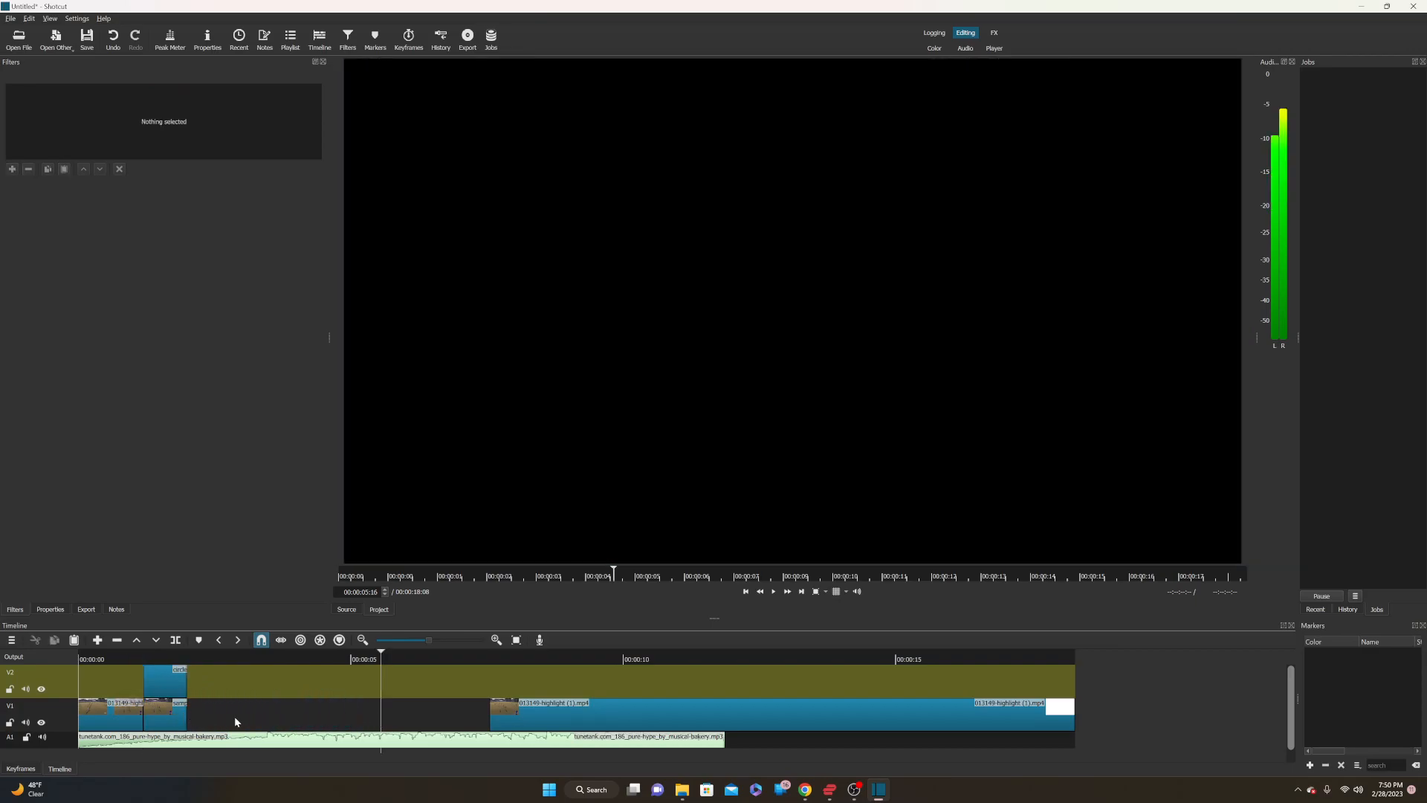
{"action": "left_click_drag", "start_coordinate": [569, 711], "coordinate": [221, 713]}
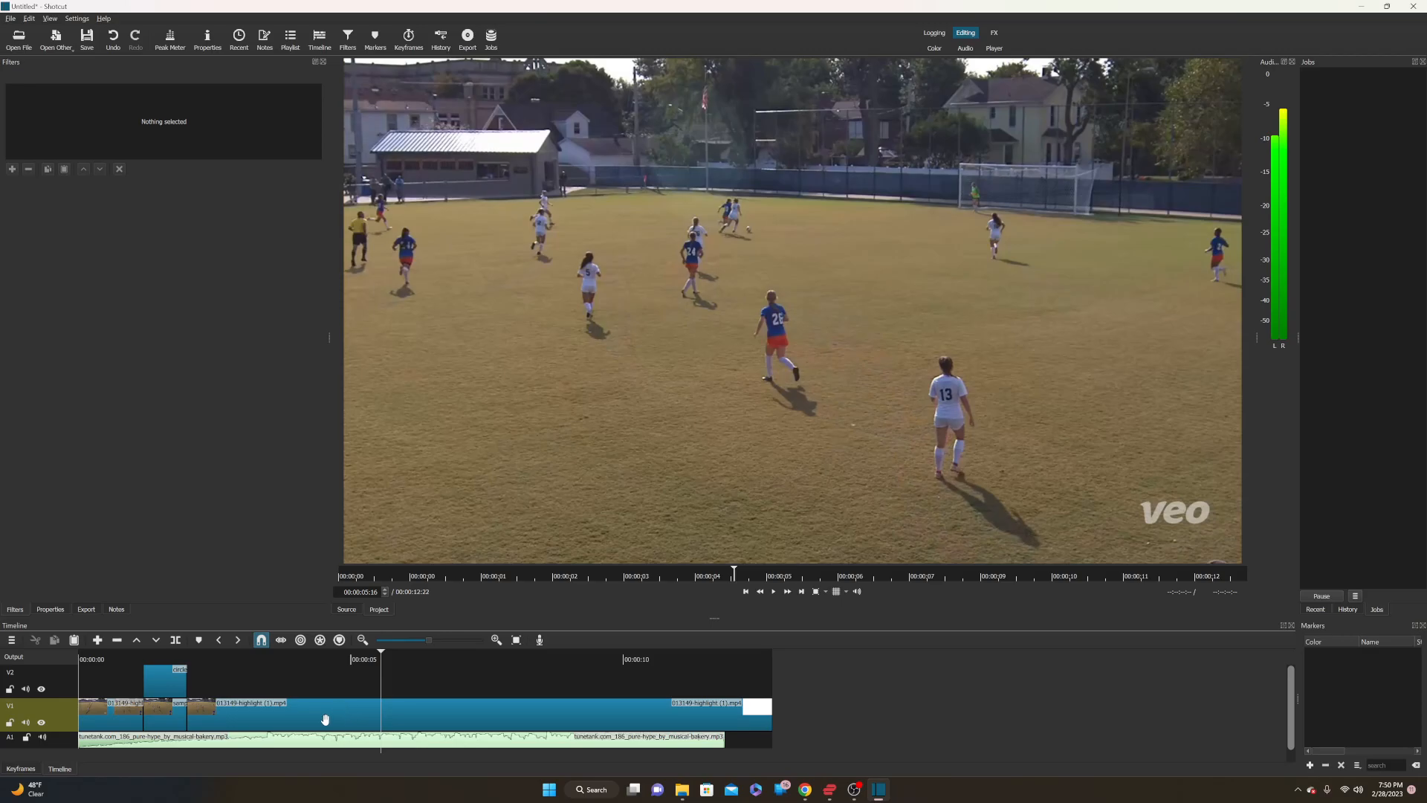
Step: Remove the music clip from track A1 and preview the freeze-frame section from the start
{"action": "left_click", "coordinate": [200, 744]}
{"action": "key", "text": "Delete"}
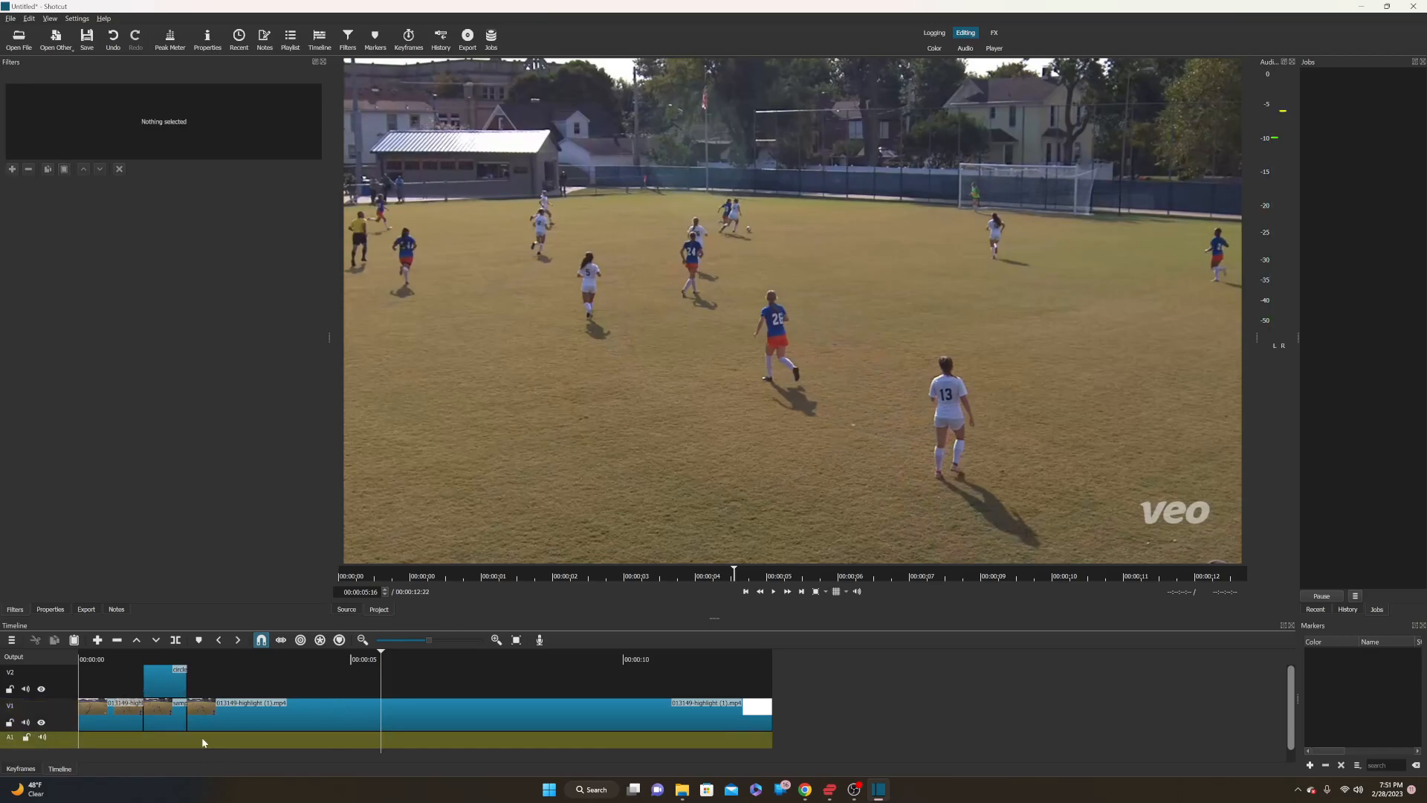
{"action": "left_click", "coordinate": [135, 654]}
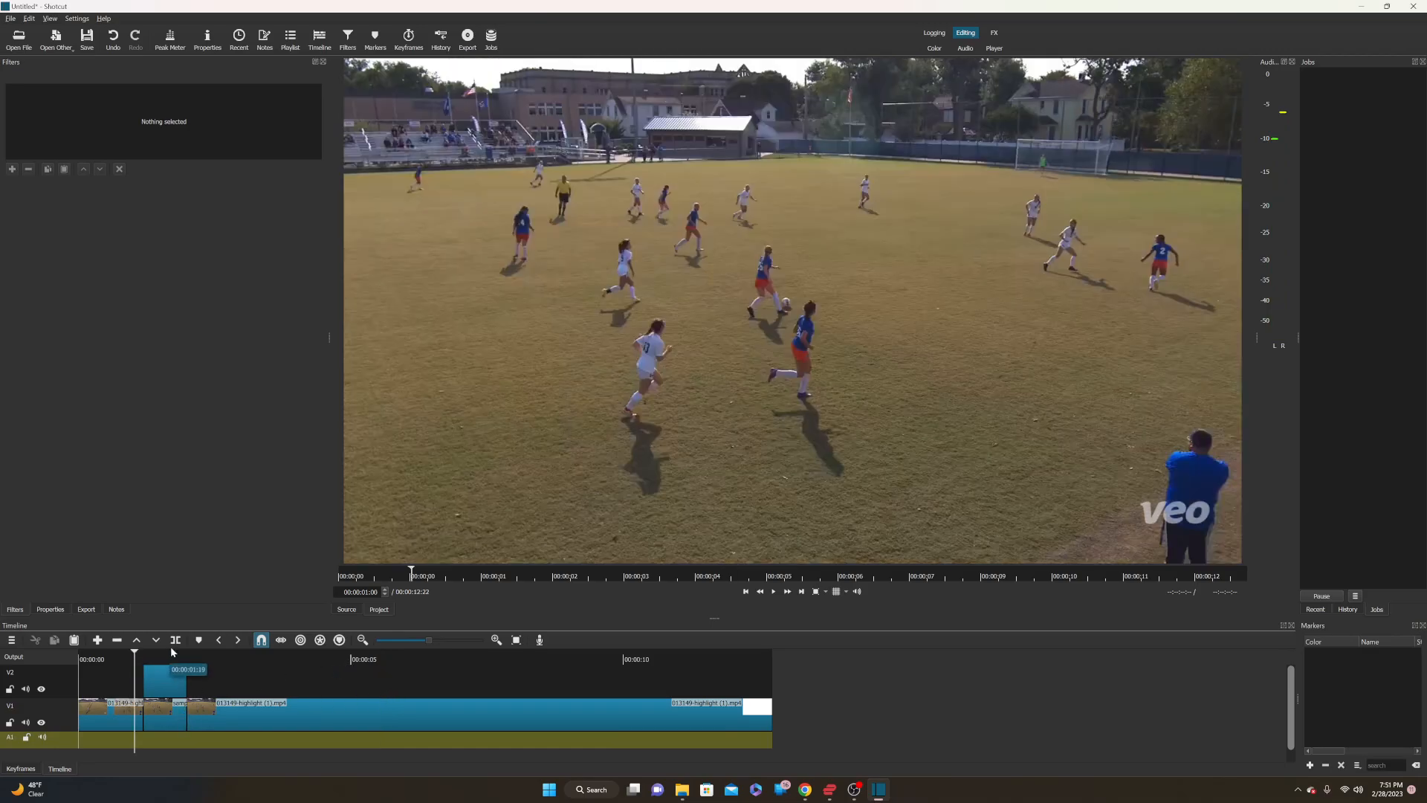
{"action": "left_click_drag", "start_coordinate": [136, 654], "coordinate": [80, 654]}
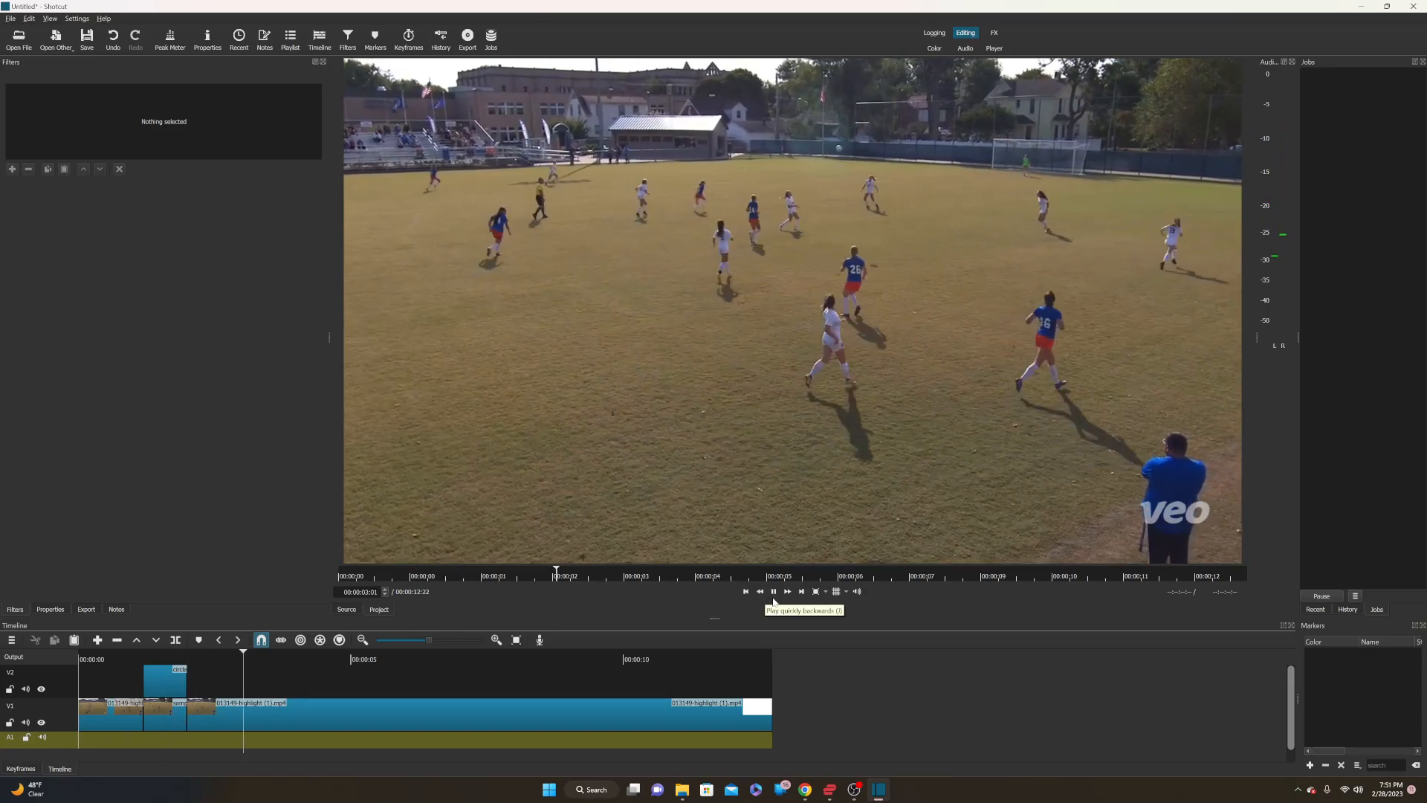
{"action": "left_click", "coordinate": [774, 591]}
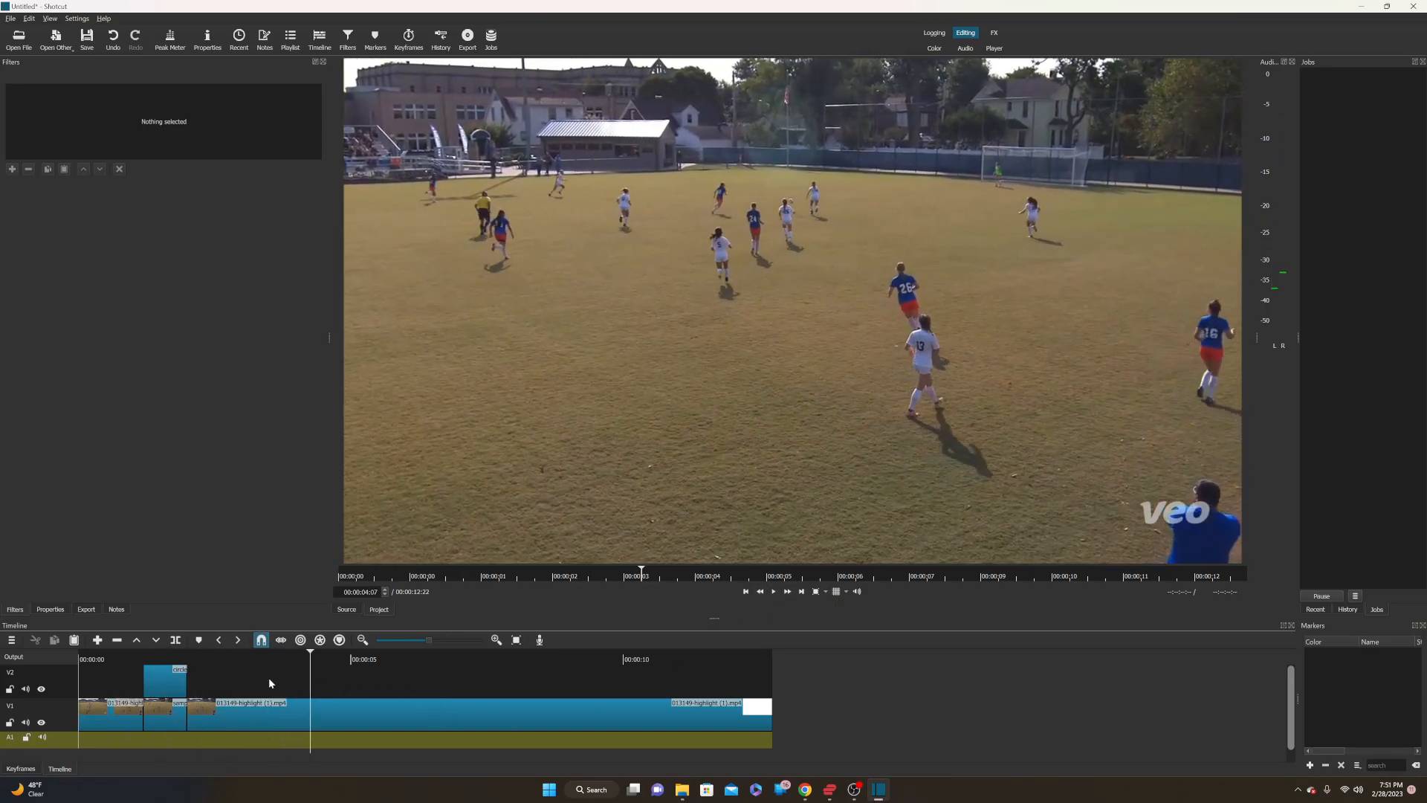
Step: Add the Size, Position & Rotate filter to the circle-marker clip on V2
{"action": "left_click", "coordinate": [179, 681]}
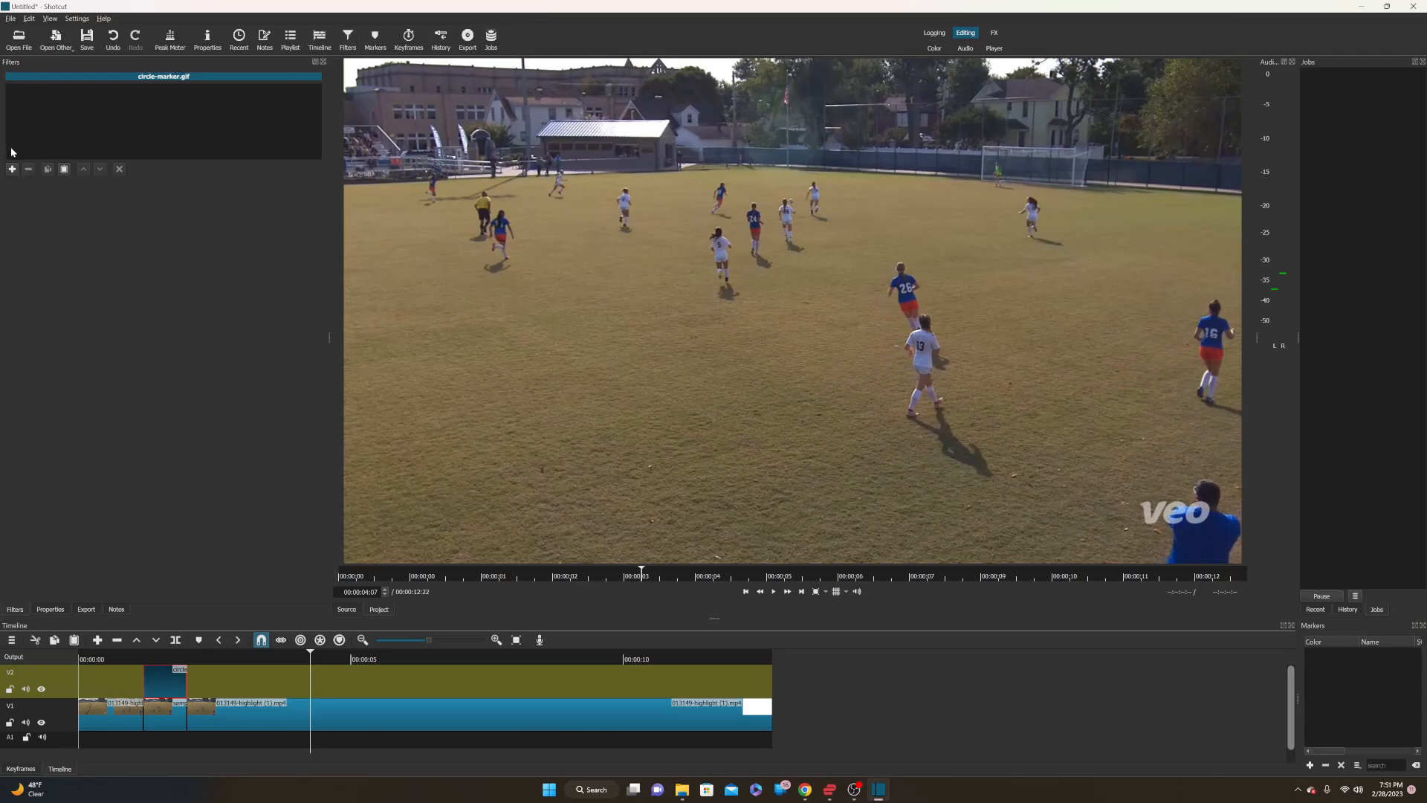
{"action": "left_click", "coordinate": [13, 169]}
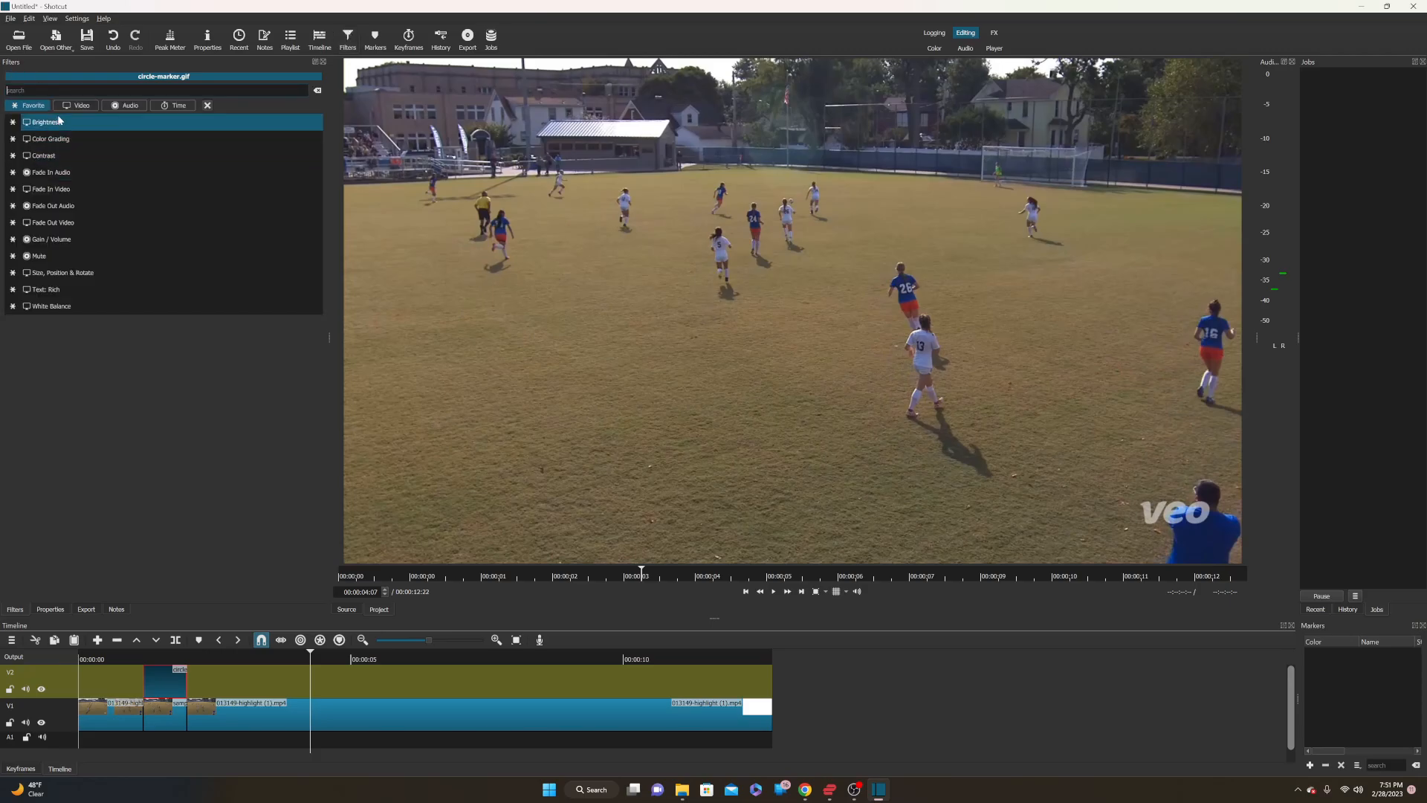
{"action": "type", "text": "si"}
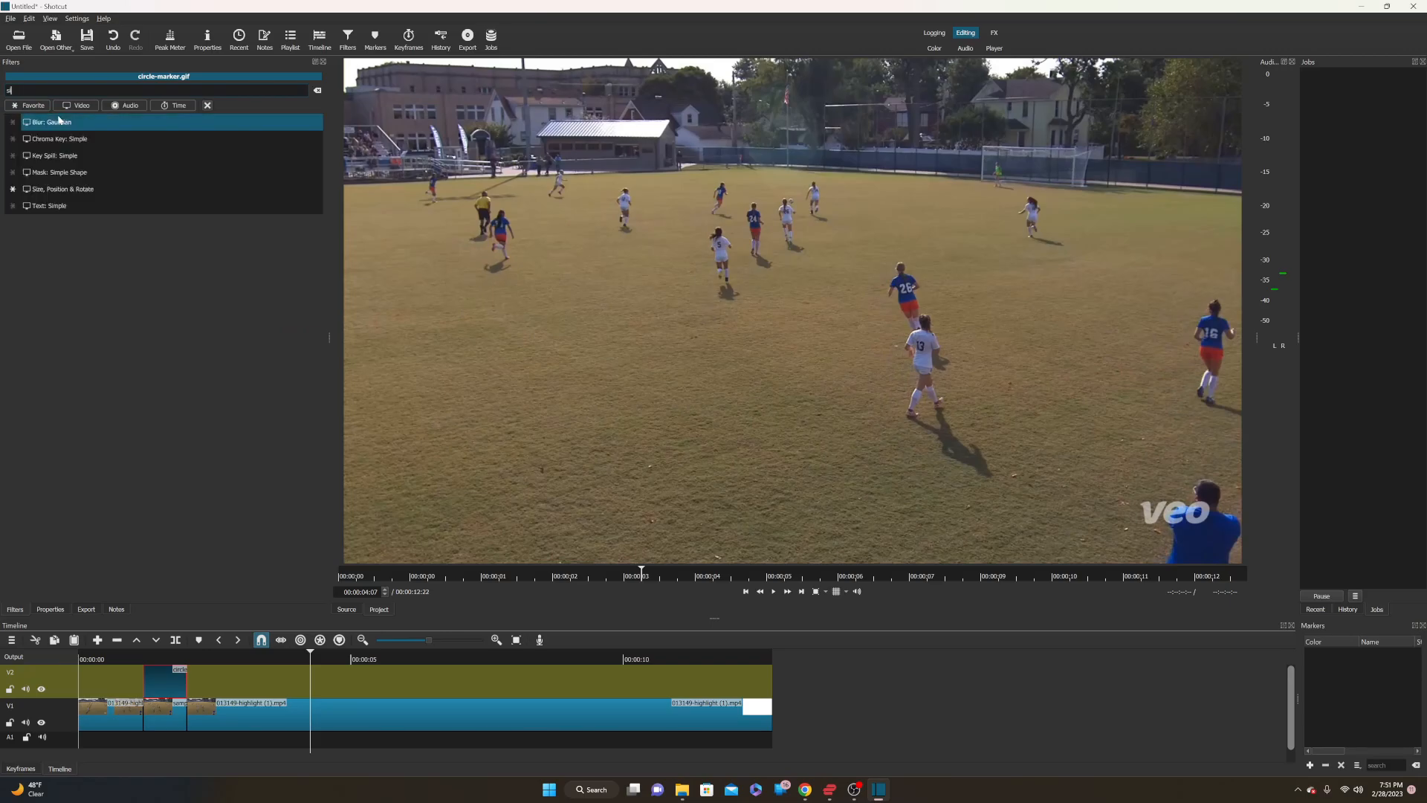
{"action": "type", "text": "ze"}
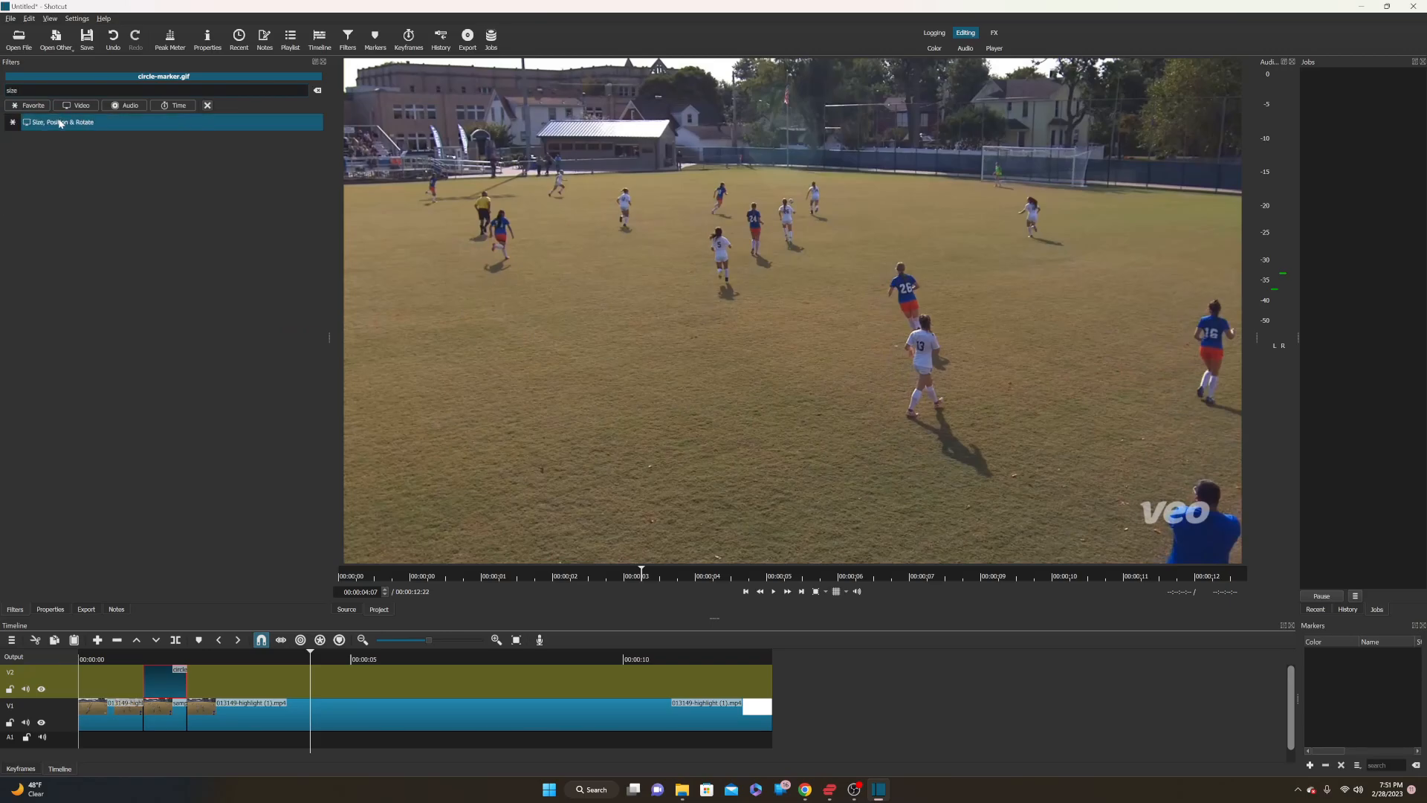
{"action": "left_click", "coordinate": [61, 125]}
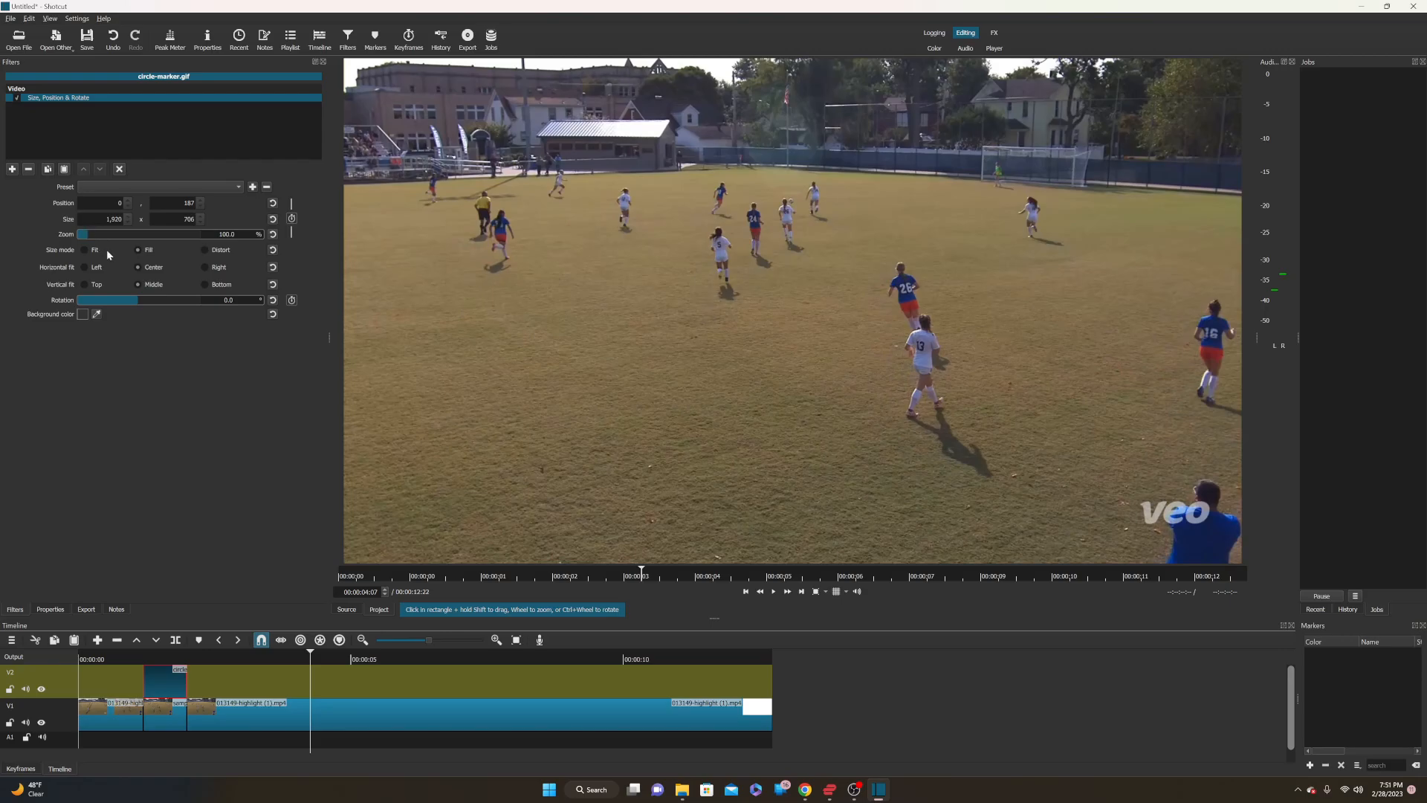
Step: Shrink the circle marker to about 12.4% zoom, rotate it to about 291 degrees, and fit it around the distant blue-shirted player
{"action": "left_click", "coordinate": [174, 667]}
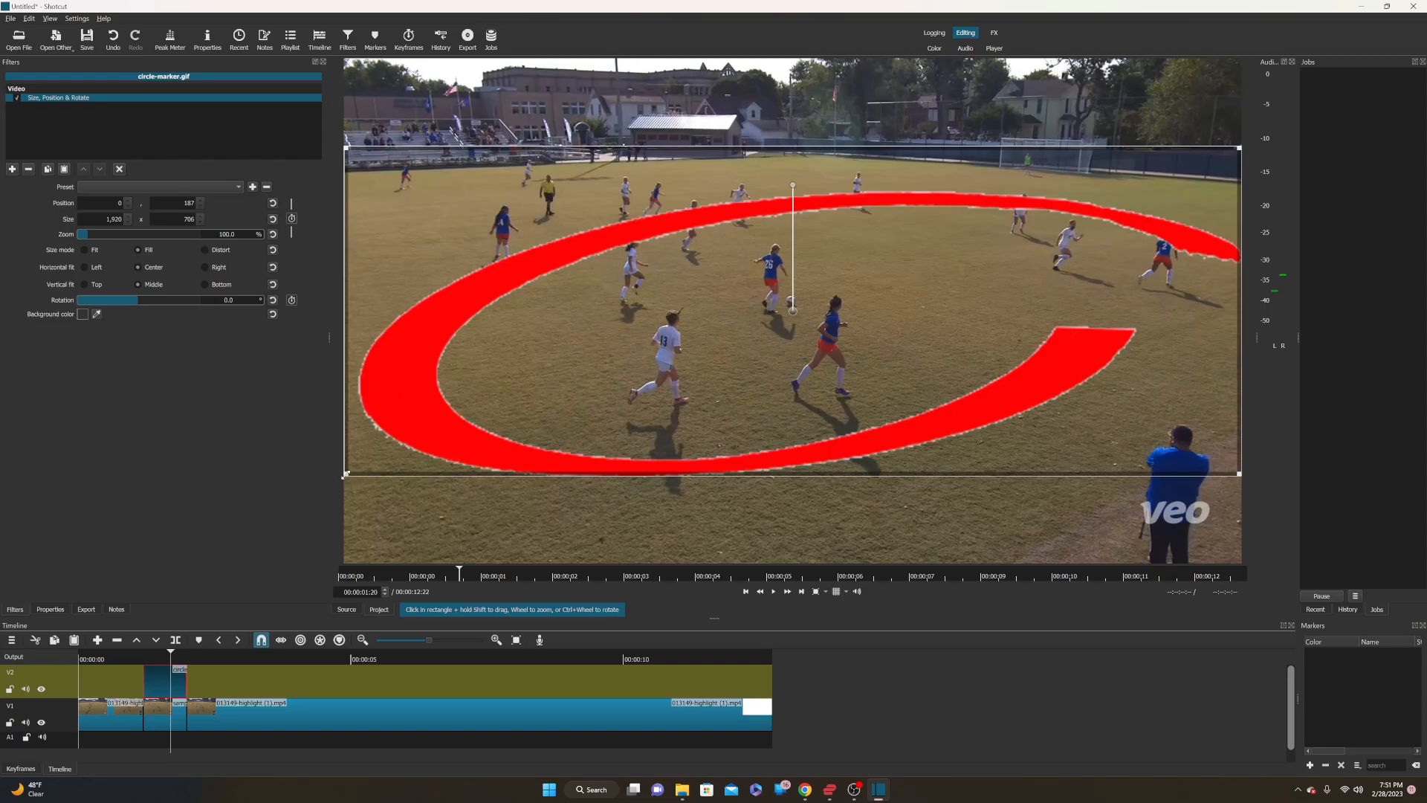
{"action": "left_click_drag", "start_coordinate": [374, 470], "coordinate": [1217, 220]}
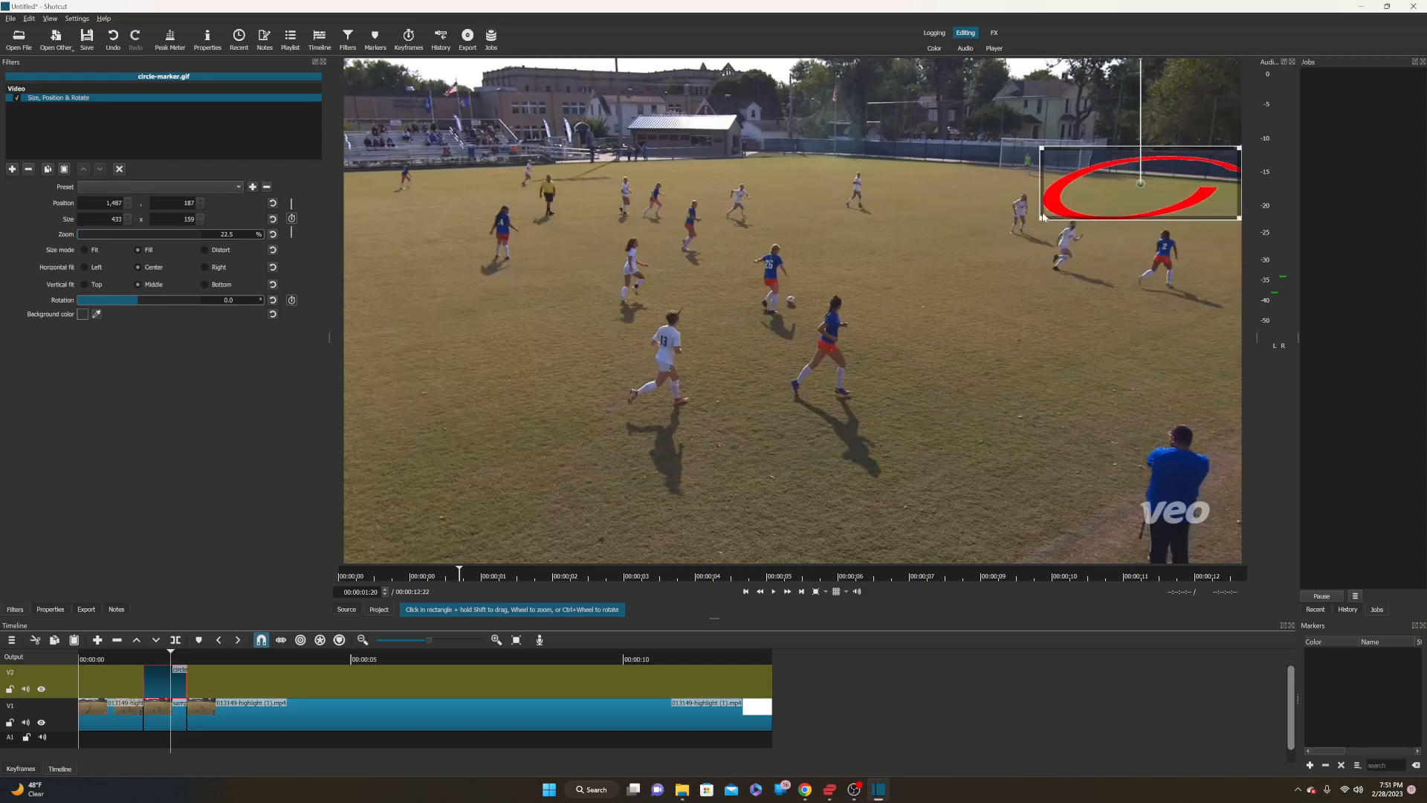
{"action": "left_click_drag", "start_coordinate": [1040, 218], "coordinate": [651, 209]}
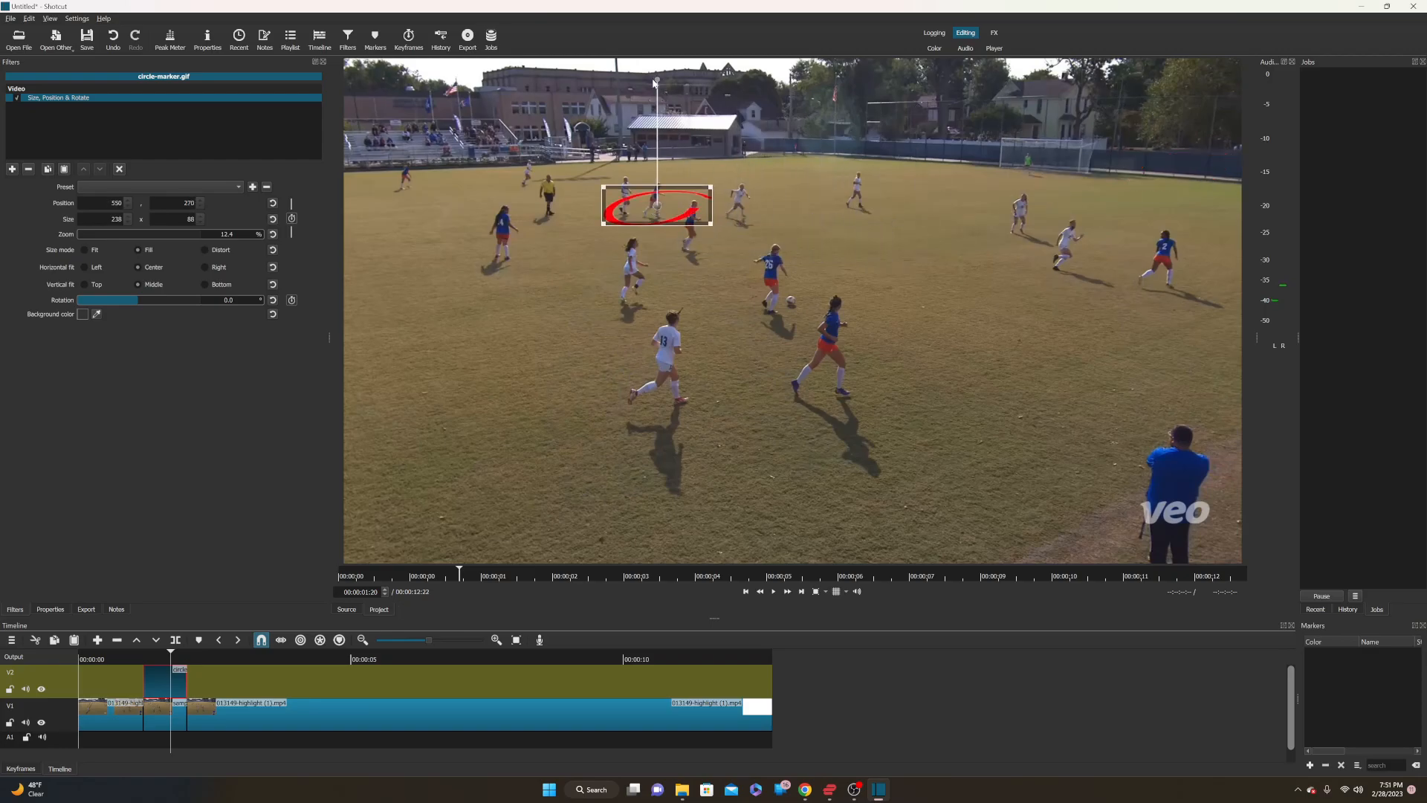
{"action": "left_click_drag", "start_coordinate": [640, 79], "coordinate": [523, 193]}
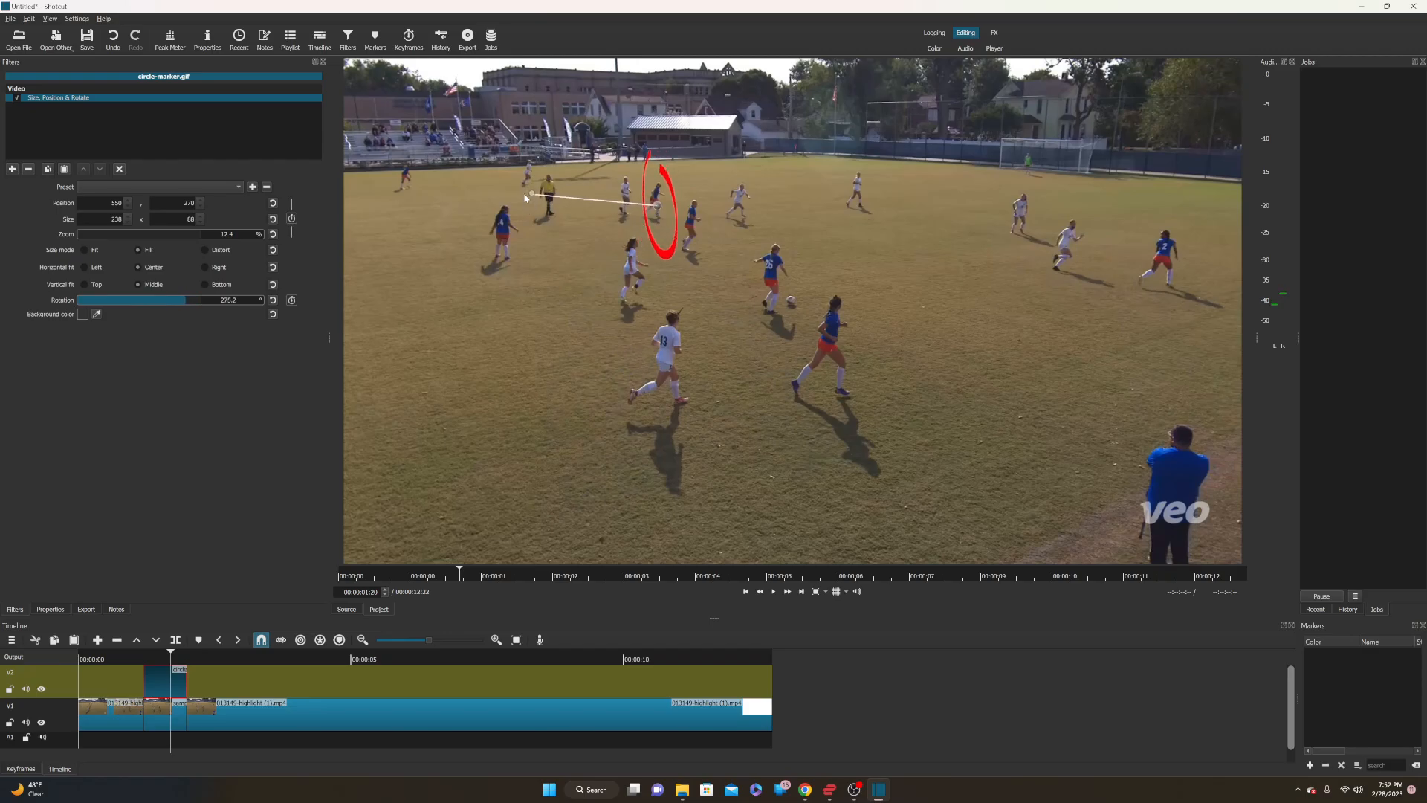
{"action": "left_click_drag", "start_coordinate": [657, 206], "coordinate": [652, 189]}
{"action": "left_click_drag", "start_coordinate": [530, 178], "coordinate": [534, 147]}
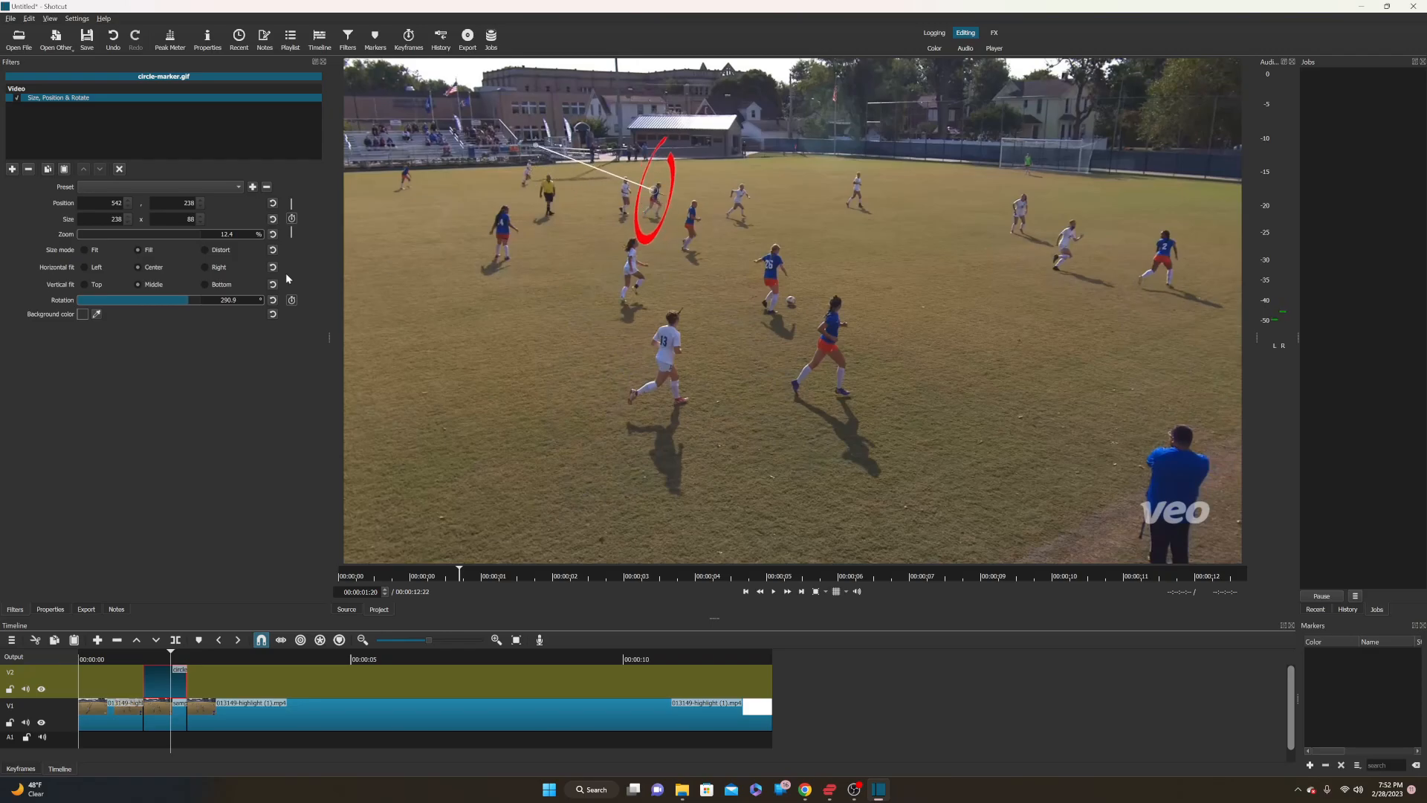
Step: Play the timeline from the start to check how the circle marker appears on the freeze frame
{"action": "left_click", "coordinate": [149, 651]}
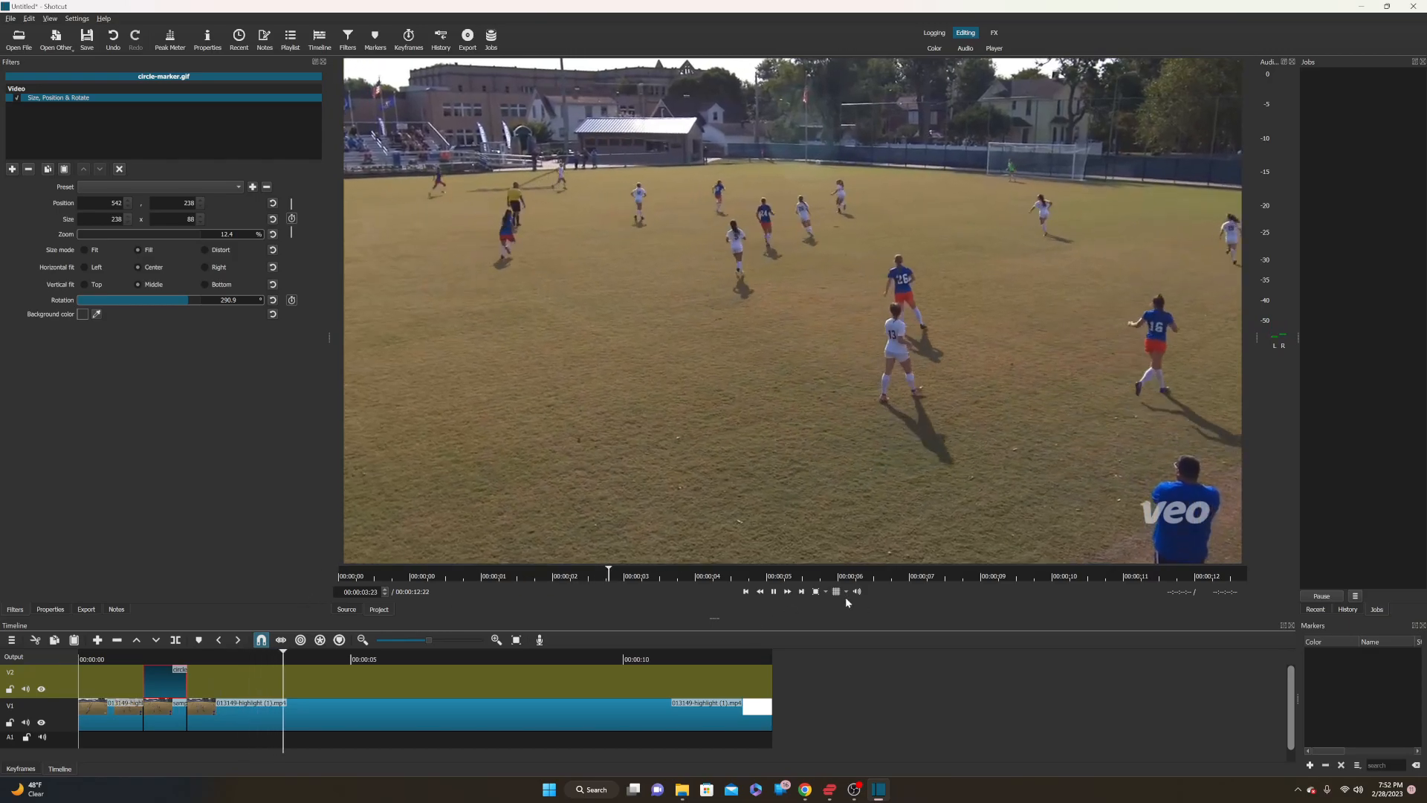
{"action": "key", "text": "space"}
{"action": "left_click", "coordinate": [87, 657]}
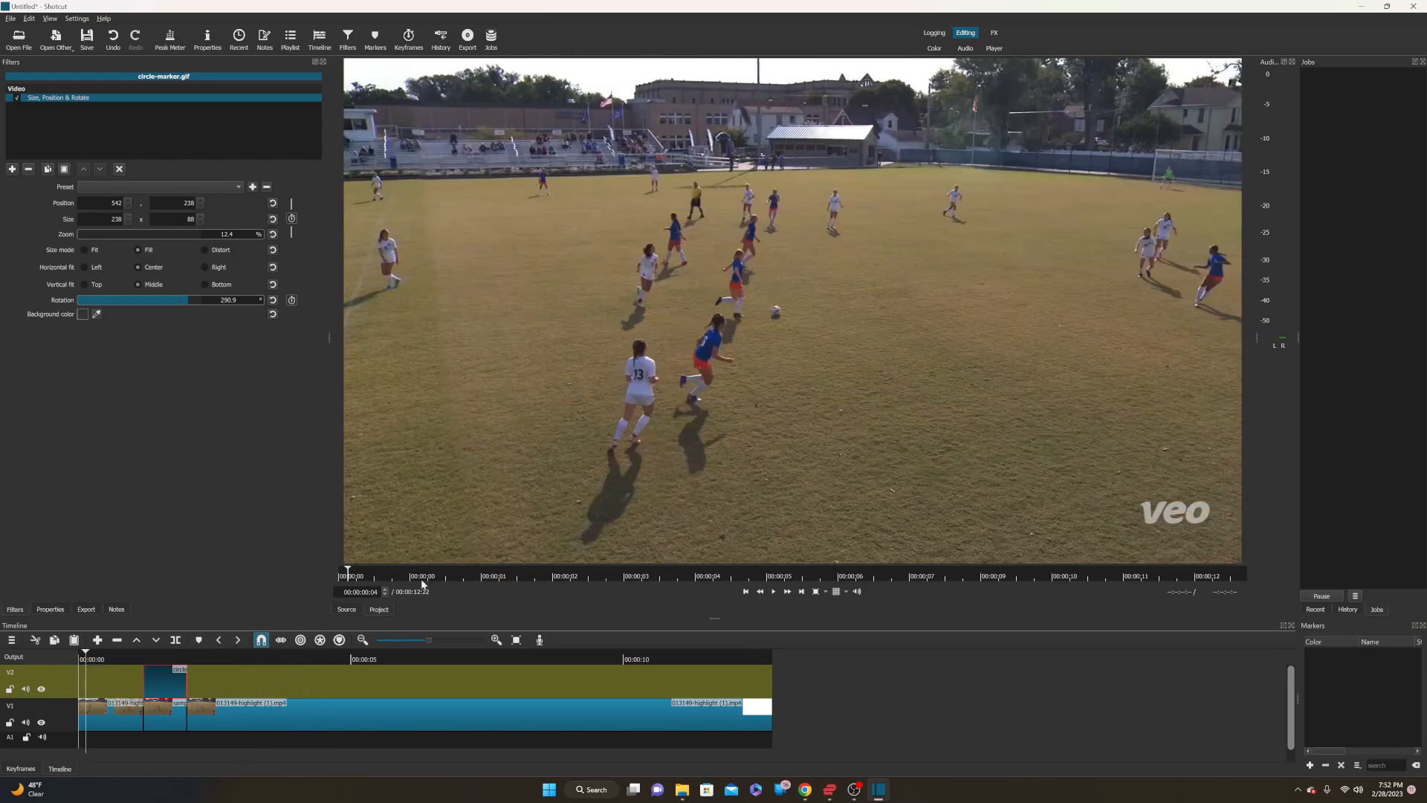
{"action": "left_click", "coordinate": [773, 592]}
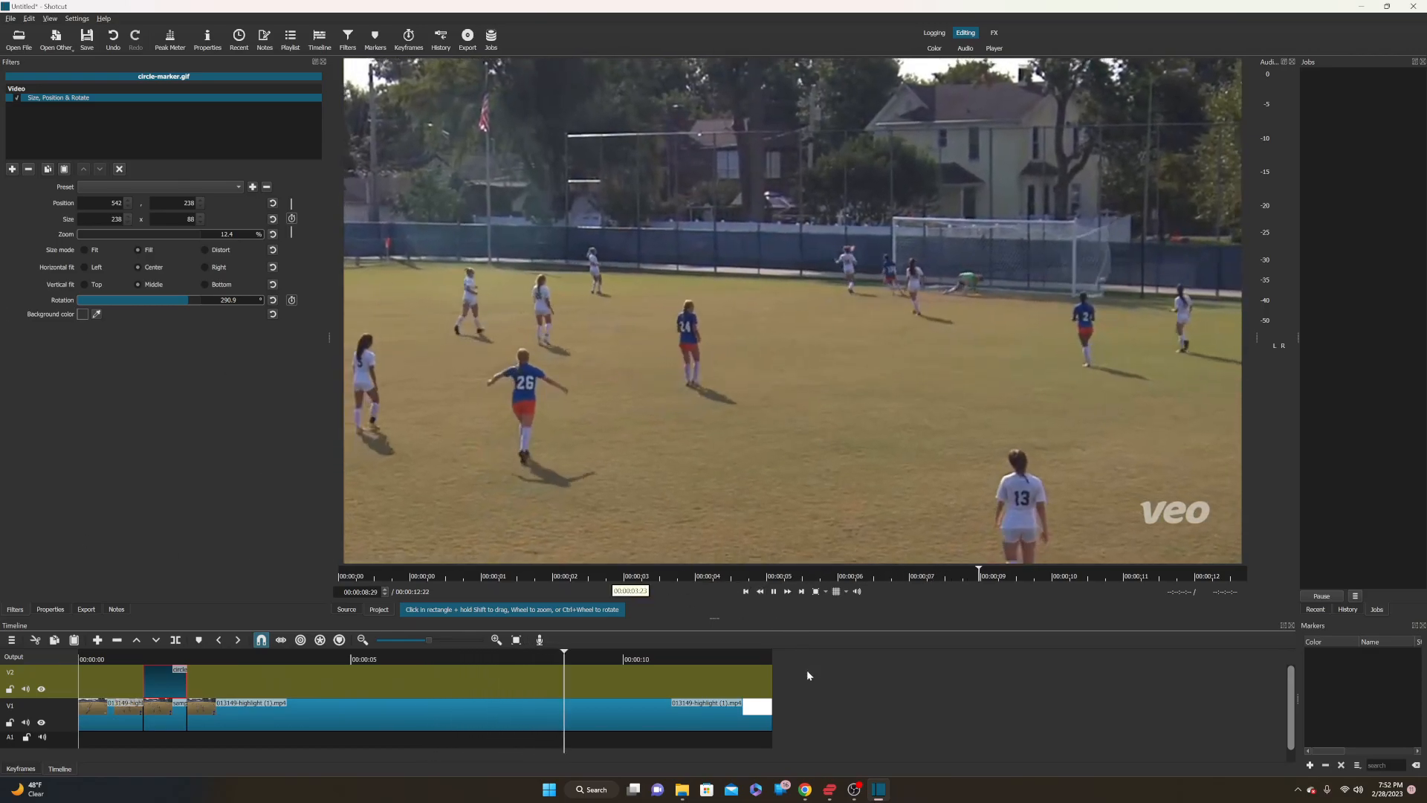
Step: Place the tunetank music file on A1 at about 2.7 seconds, and cut off its excess beyond the end of the video
{"action": "left_click", "coordinate": [685, 793]}
{"action": "left_click_drag", "start_coordinate": [322, 238], "coordinate": [229, 746]}
{"action": "left_click", "coordinate": [711, 129]}
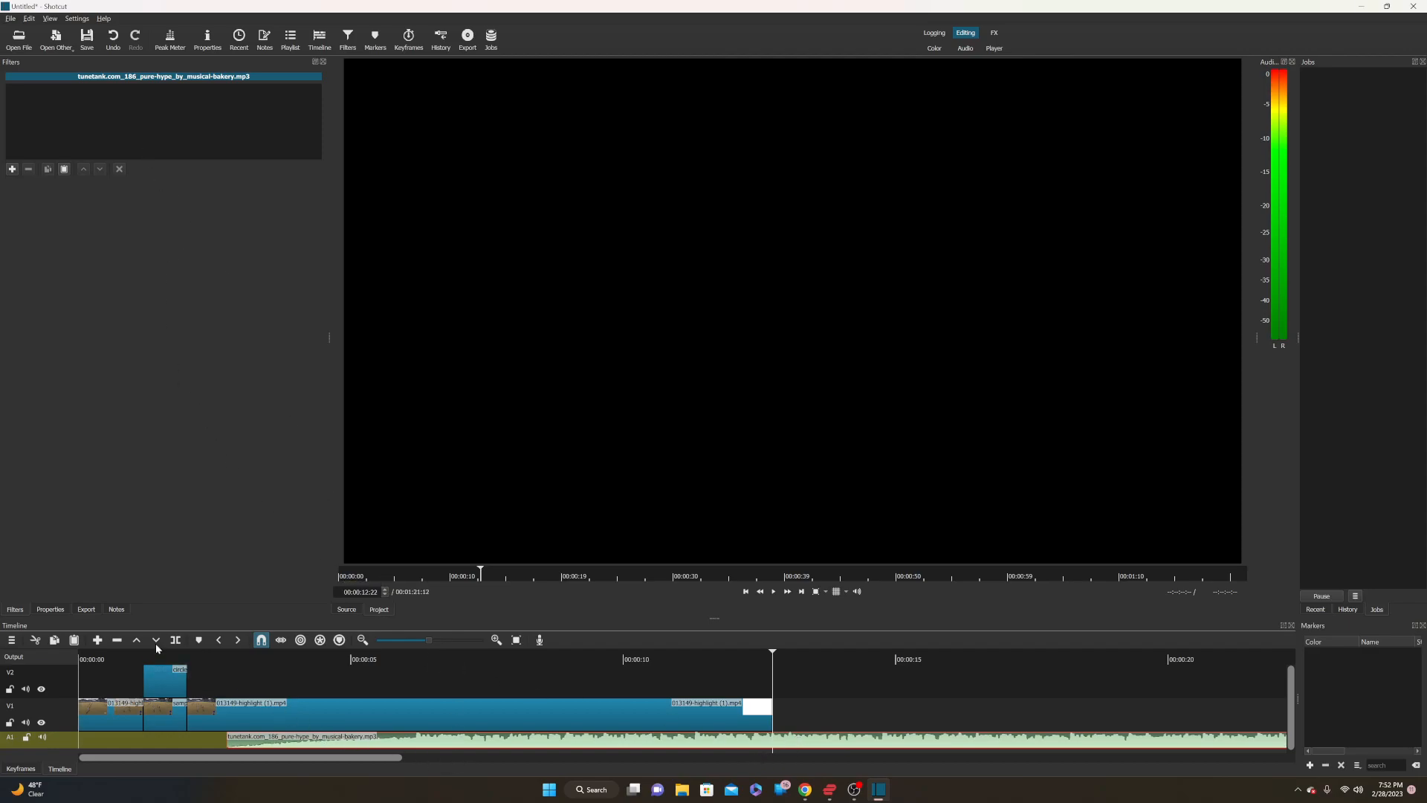
{"action": "left_click", "coordinate": [175, 641]}
{"action": "left_click", "coordinate": [849, 740]}
{"action": "key", "text": "Delete"}
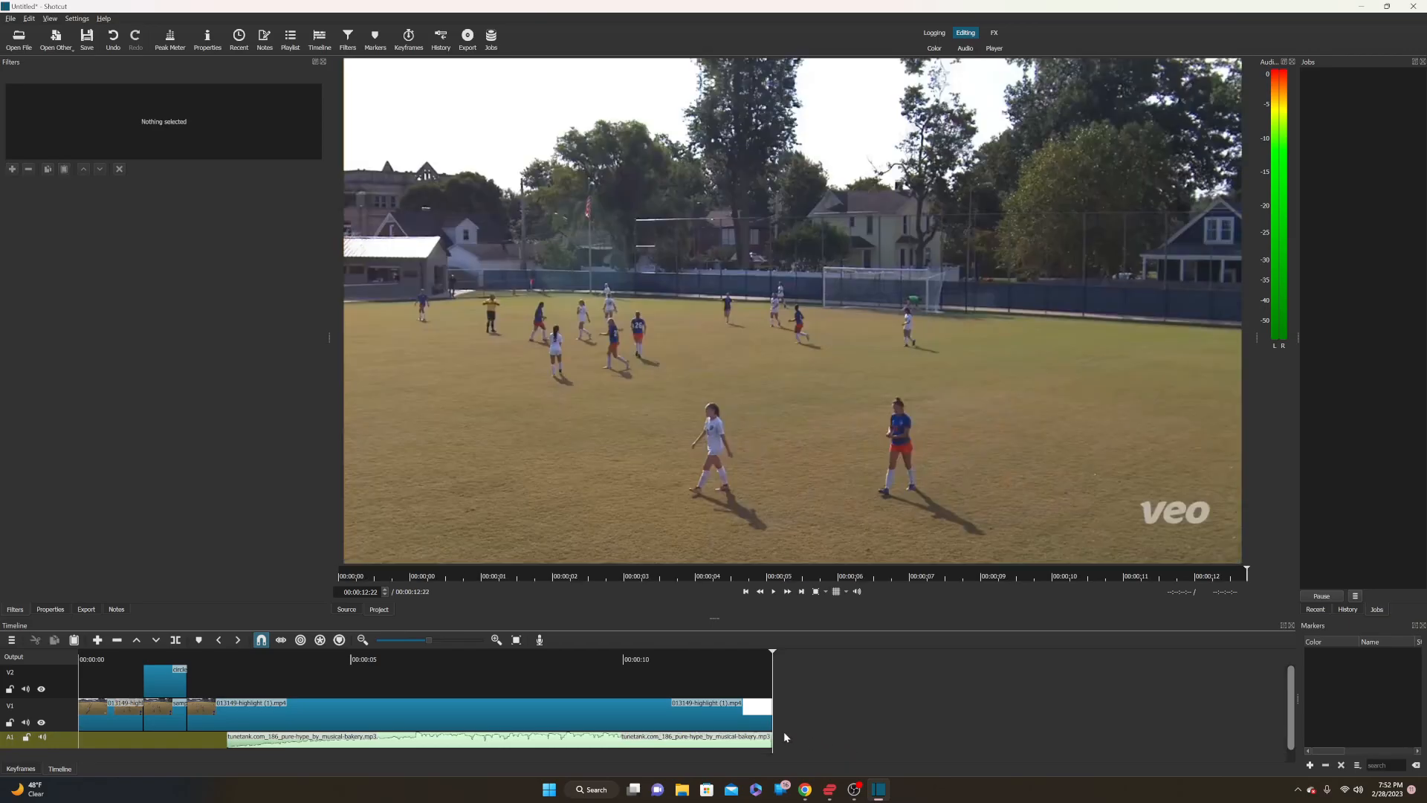
Step: Preview the music timing from the start of the timeline and delete the music clip from A1
{"action": "left_click", "coordinate": [89, 658]}
{"action": "left_click", "coordinate": [79, 658]}
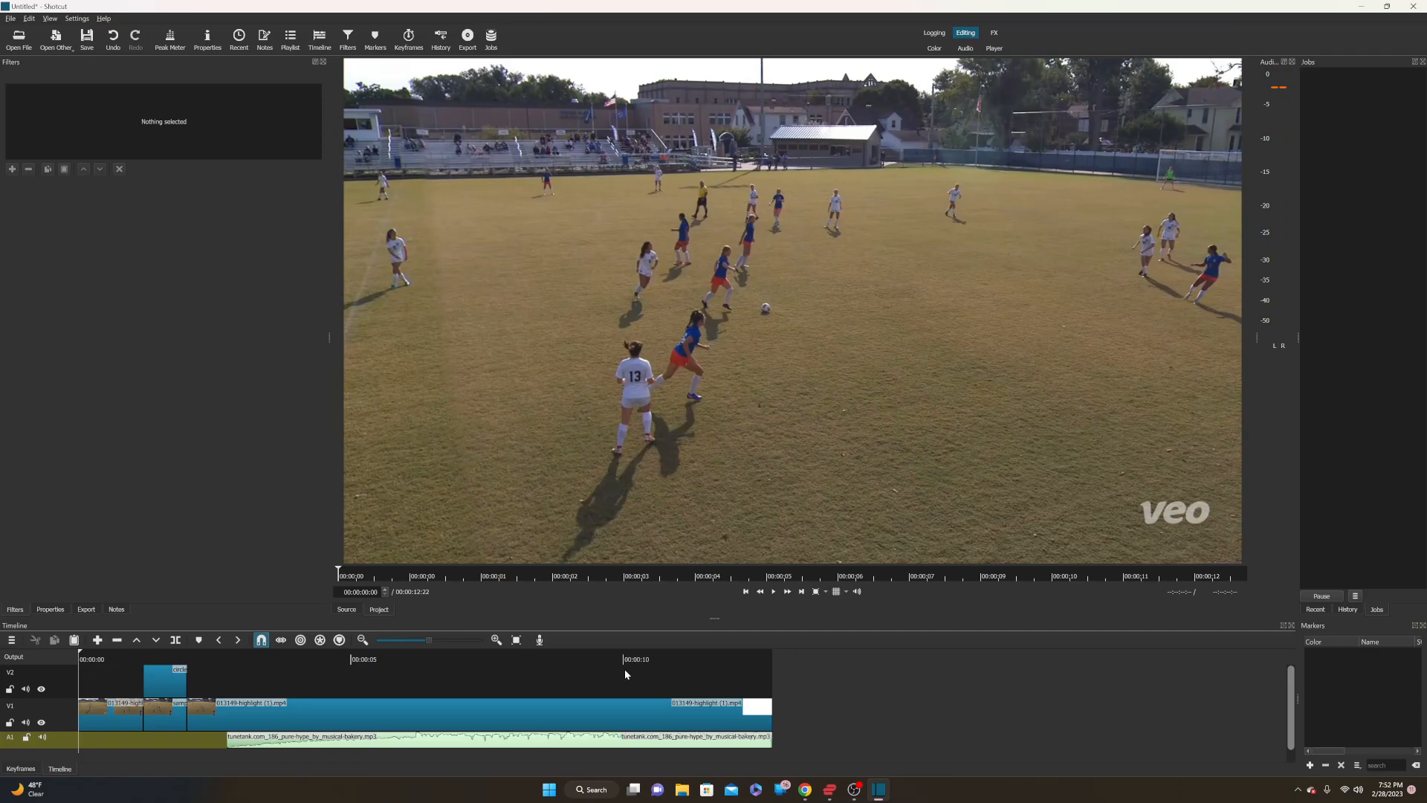
{"action": "left_click", "coordinate": [774, 591]}
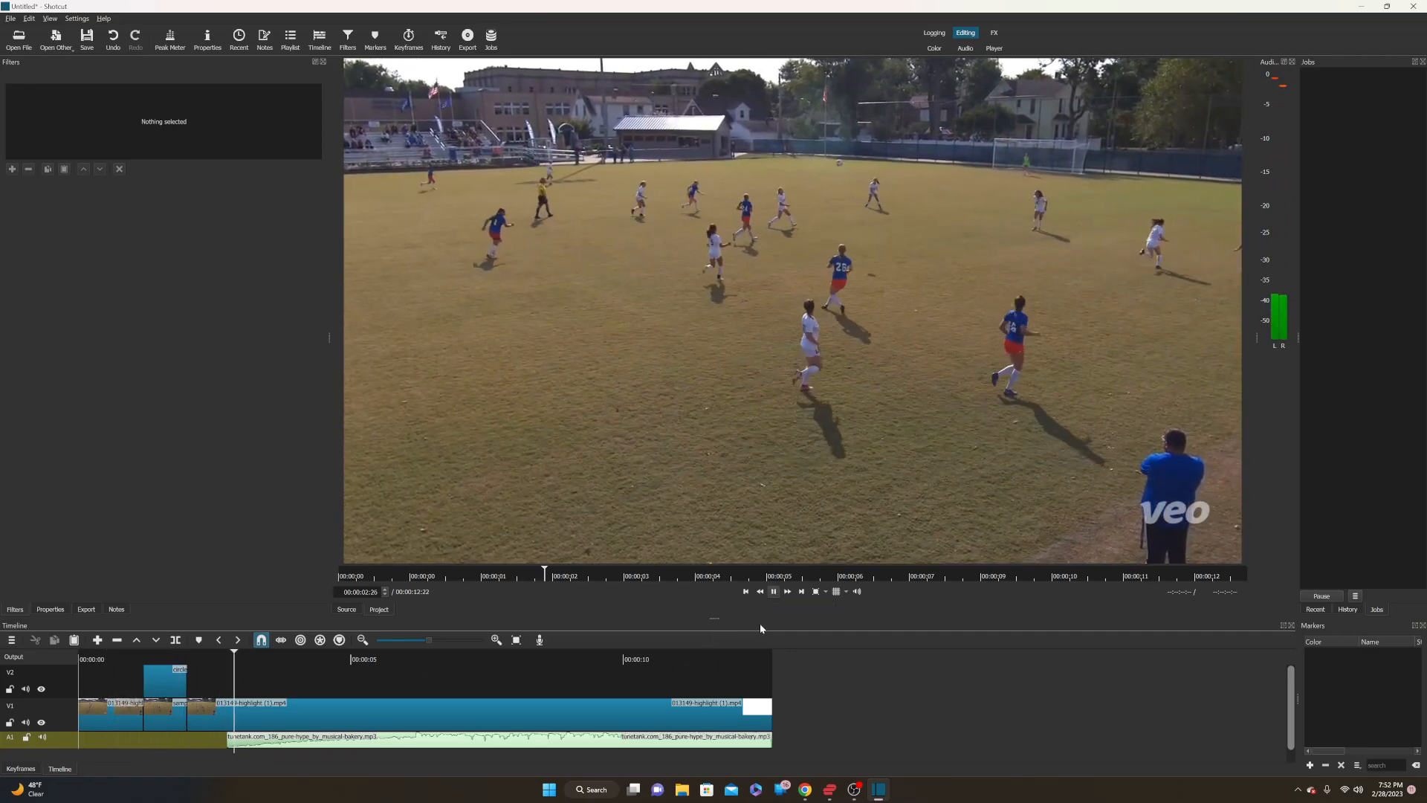
{"action": "left_click", "coordinate": [770, 592]}
{"action": "left_click", "coordinate": [632, 741]}
{"action": "key", "text": "Delete"}
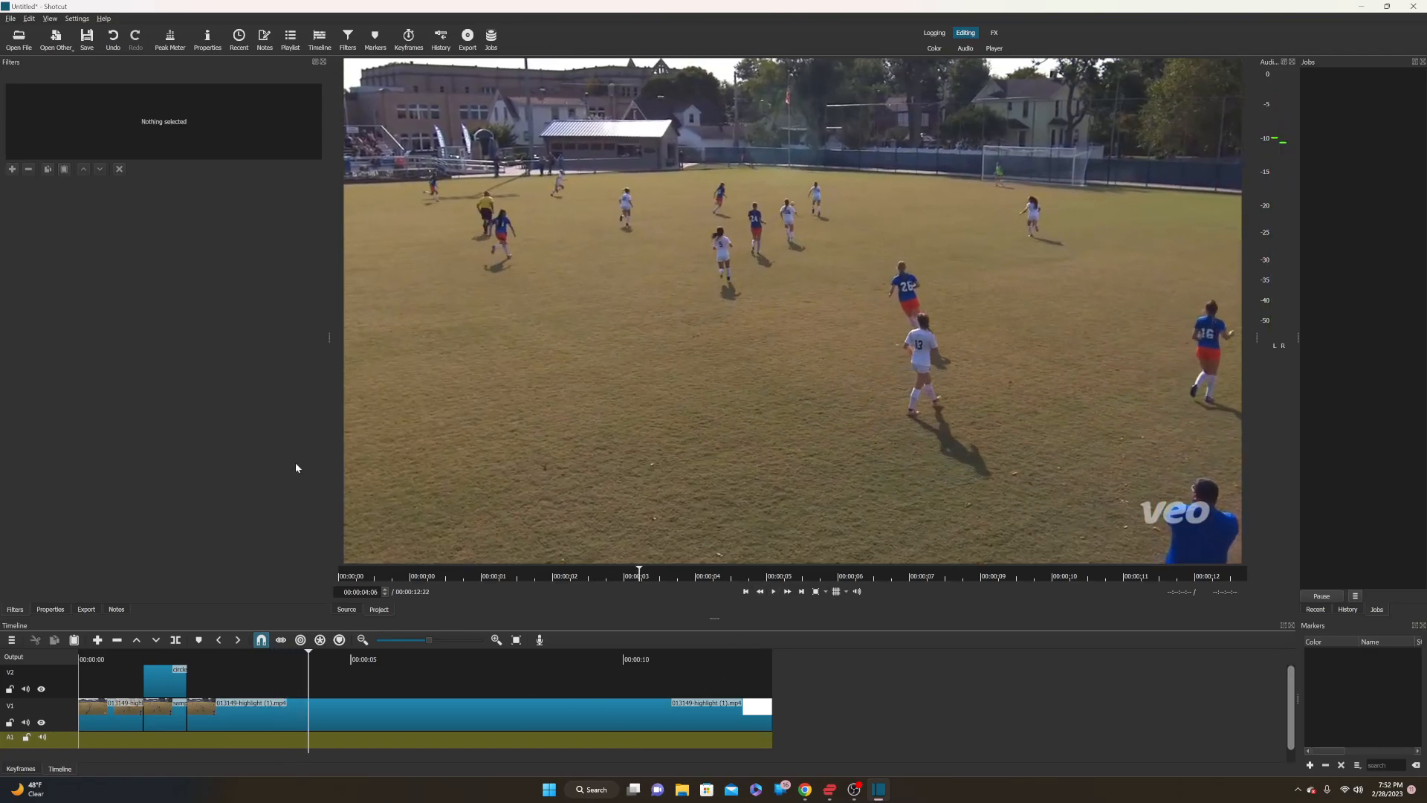
Step: Place the tunetank music file from the Recruiting videos folder on A1 and align it with the start of the timeline
{"action": "left_click", "coordinate": [684, 791]}
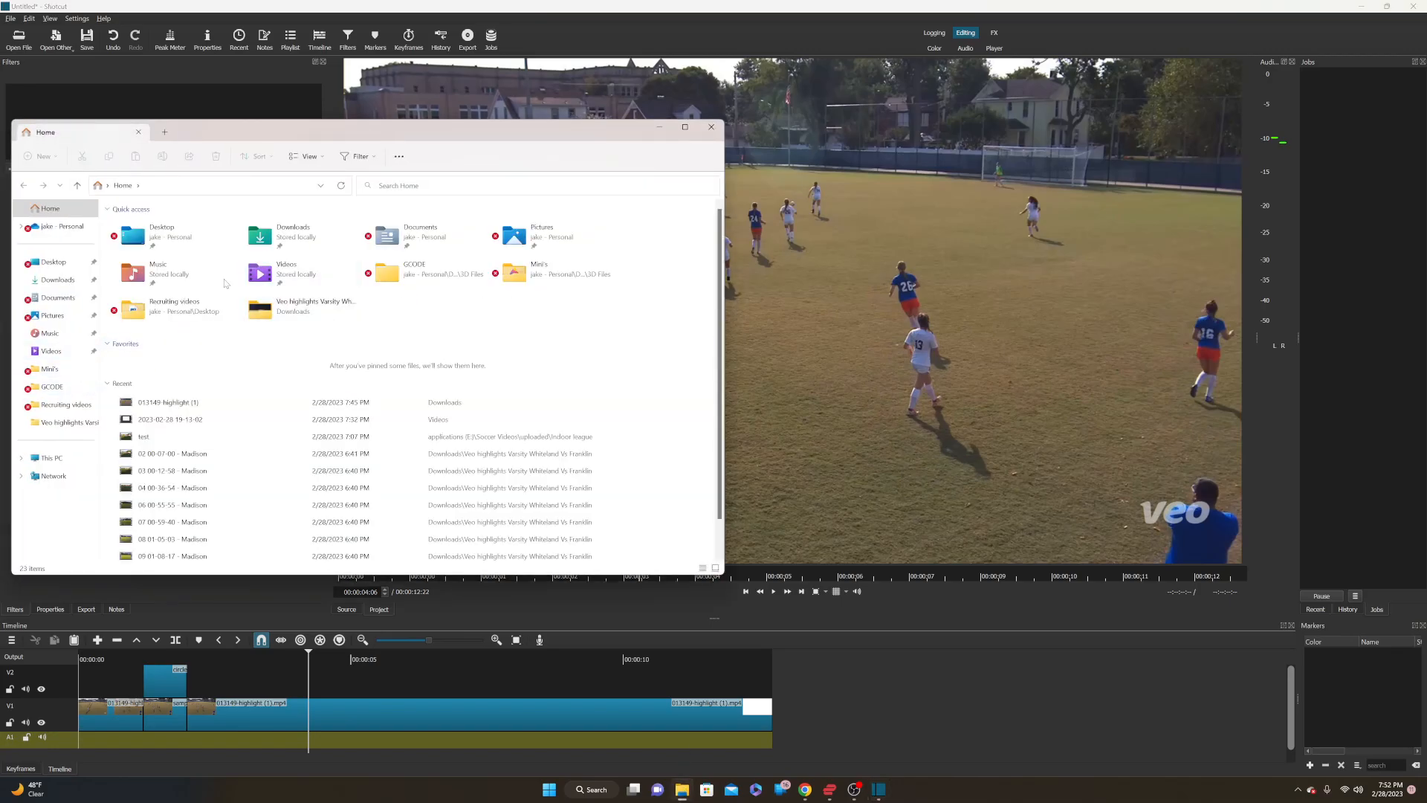
{"action": "left_click", "coordinate": [59, 404]}
{"action": "left_click_drag", "start_coordinate": [321, 238], "coordinate": [119, 743]}
{"action": "left_click", "coordinate": [710, 128]}
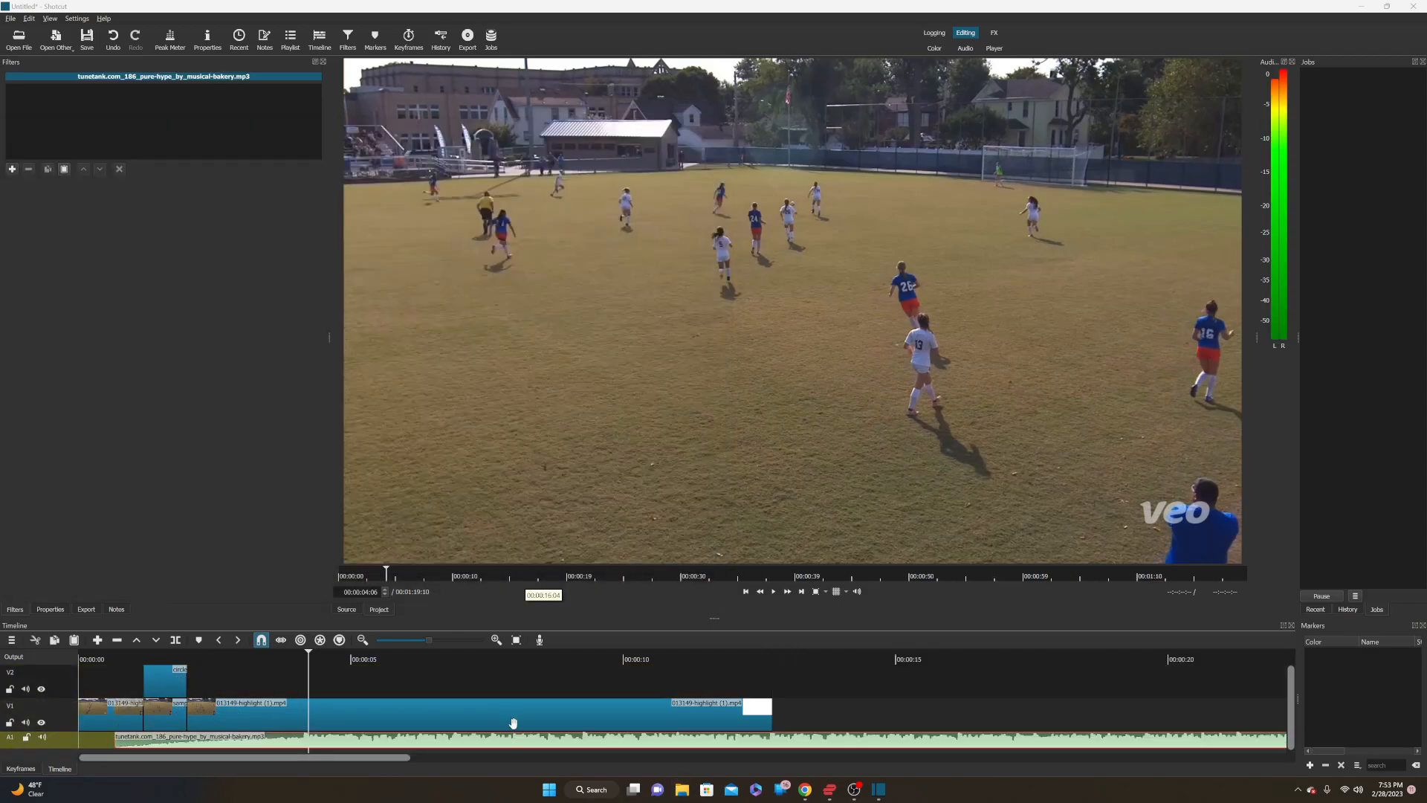
{"action": "left_click_drag", "start_coordinate": [515, 740], "coordinate": [477, 739]}
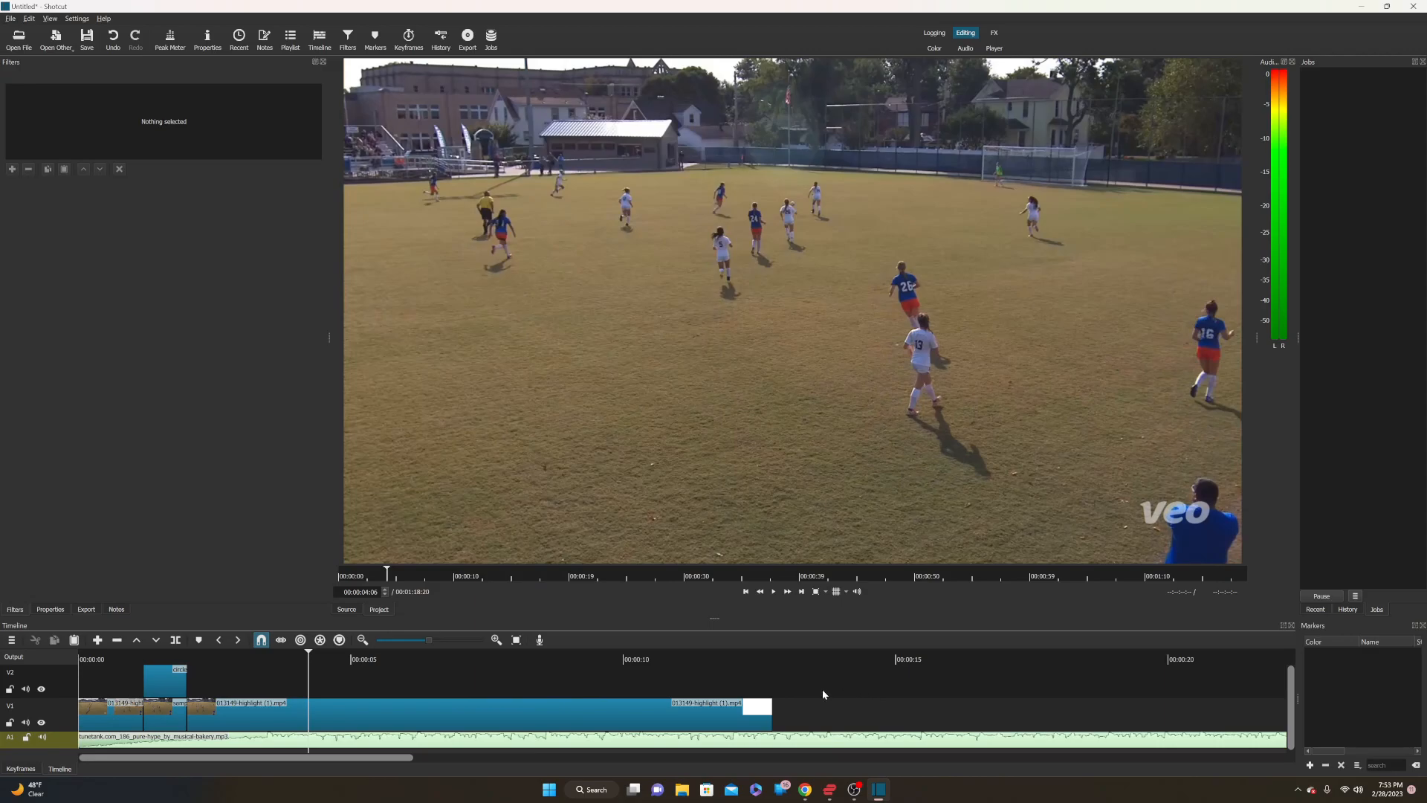
Step: Split the music clip at the end of the highlight video and delete the excess part
{"action": "left_click", "coordinate": [774, 706]}
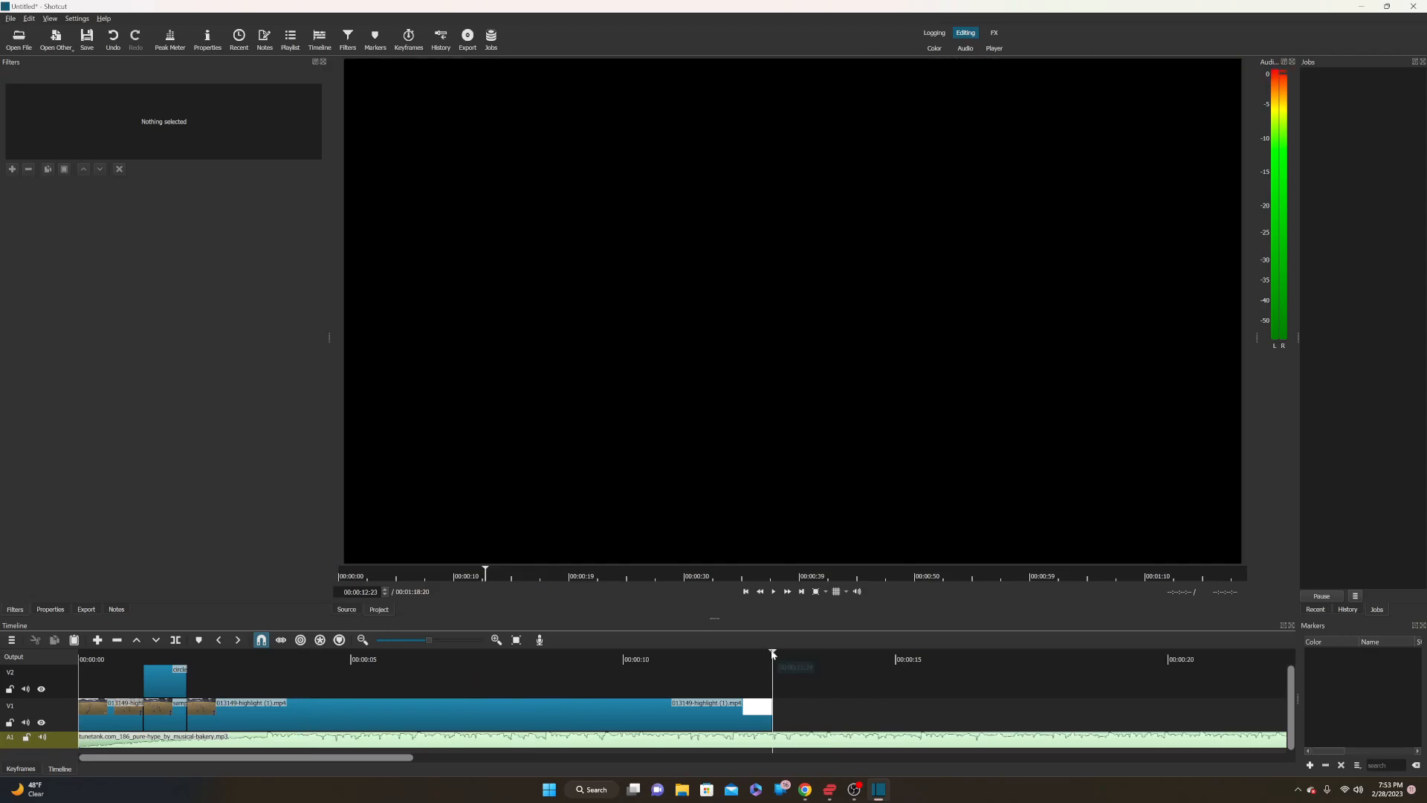
{"action": "left_click", "coordinate": [772, 653]}
{"action": "left_click", "coordinate": [176, 640]}
{"action": "left_click", "coordinate": [805, 740]}
{"action": "key", "text": "Delete"}
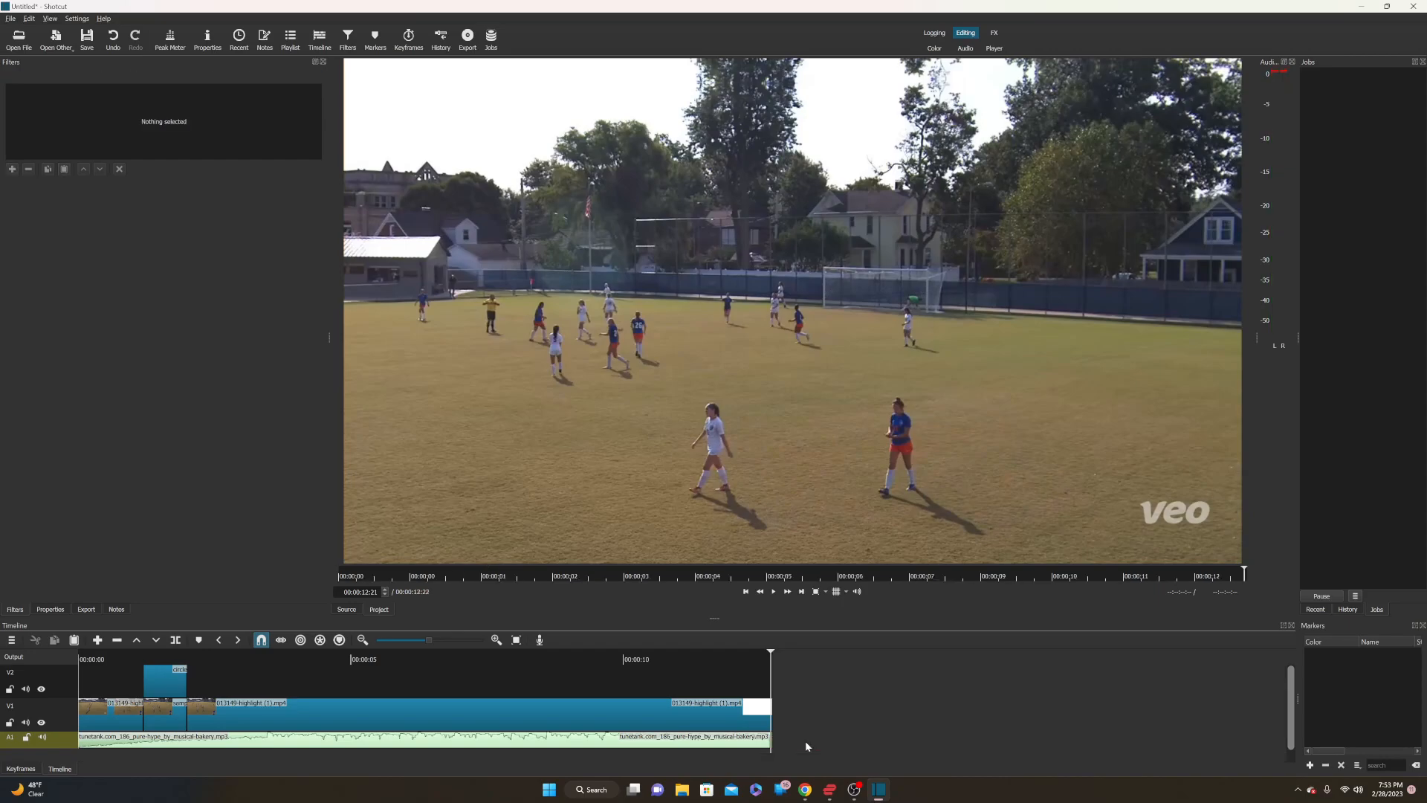
Step: Play the highlight video with its background music from the start of the timeline
{"action": "left_click_drag", "start_coordinate": [89, 661], "coordinate": [72, 657]}
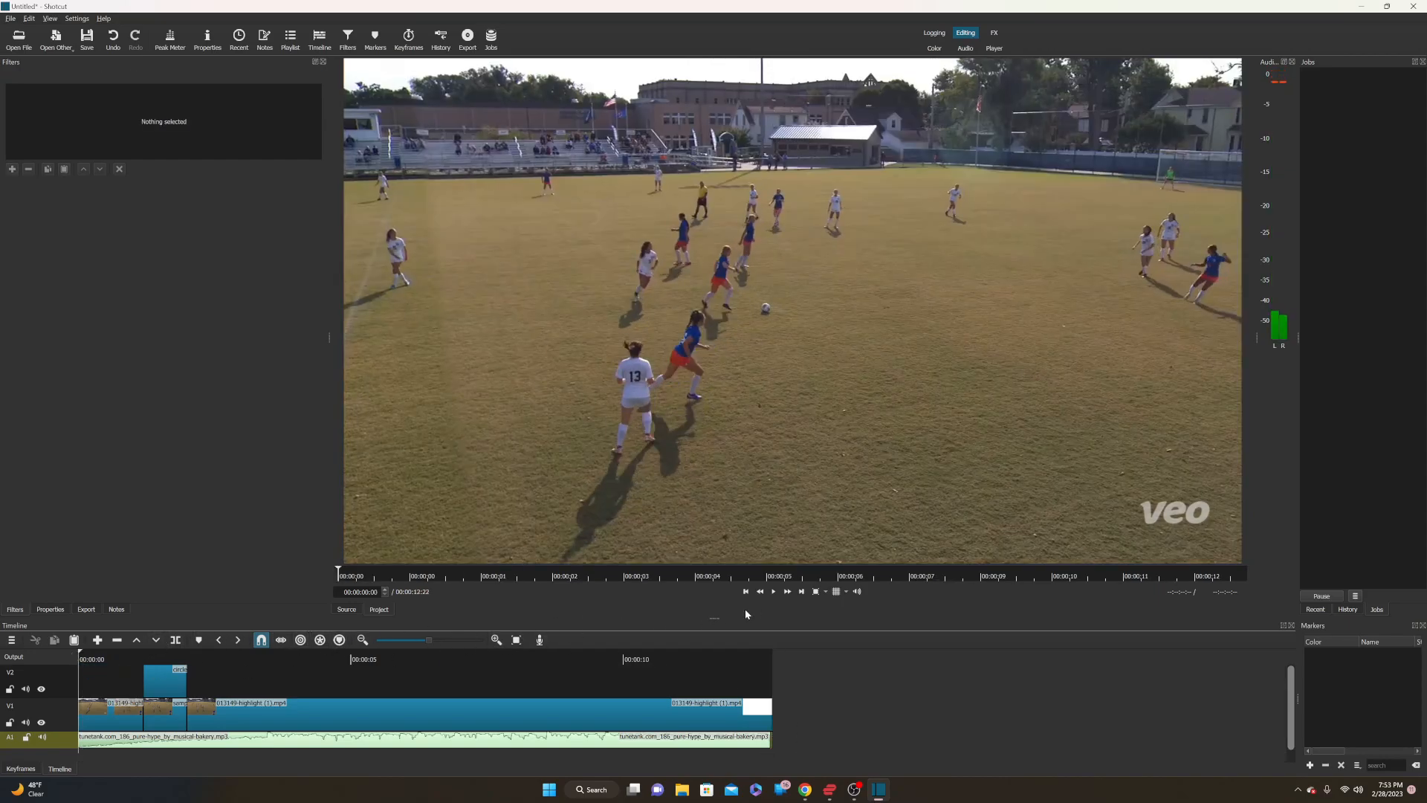
{"action": "left_click", "coordinate": [773, 591]}
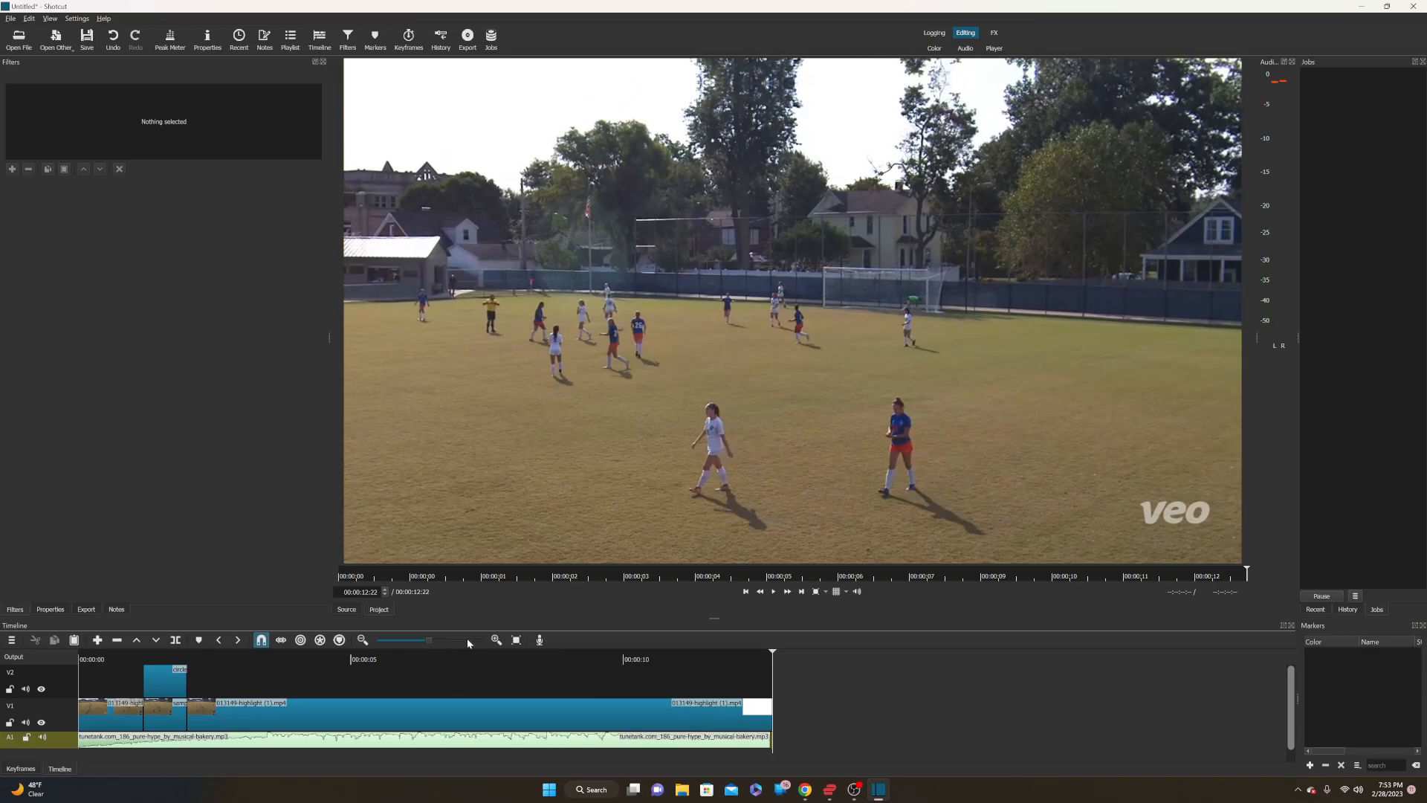
Step: Split the V1 highlight clip and the A1 music at 00:00:12:19 and delete the short V1 remainder
{"action": "left_click", "coordinate": [767, 654]}
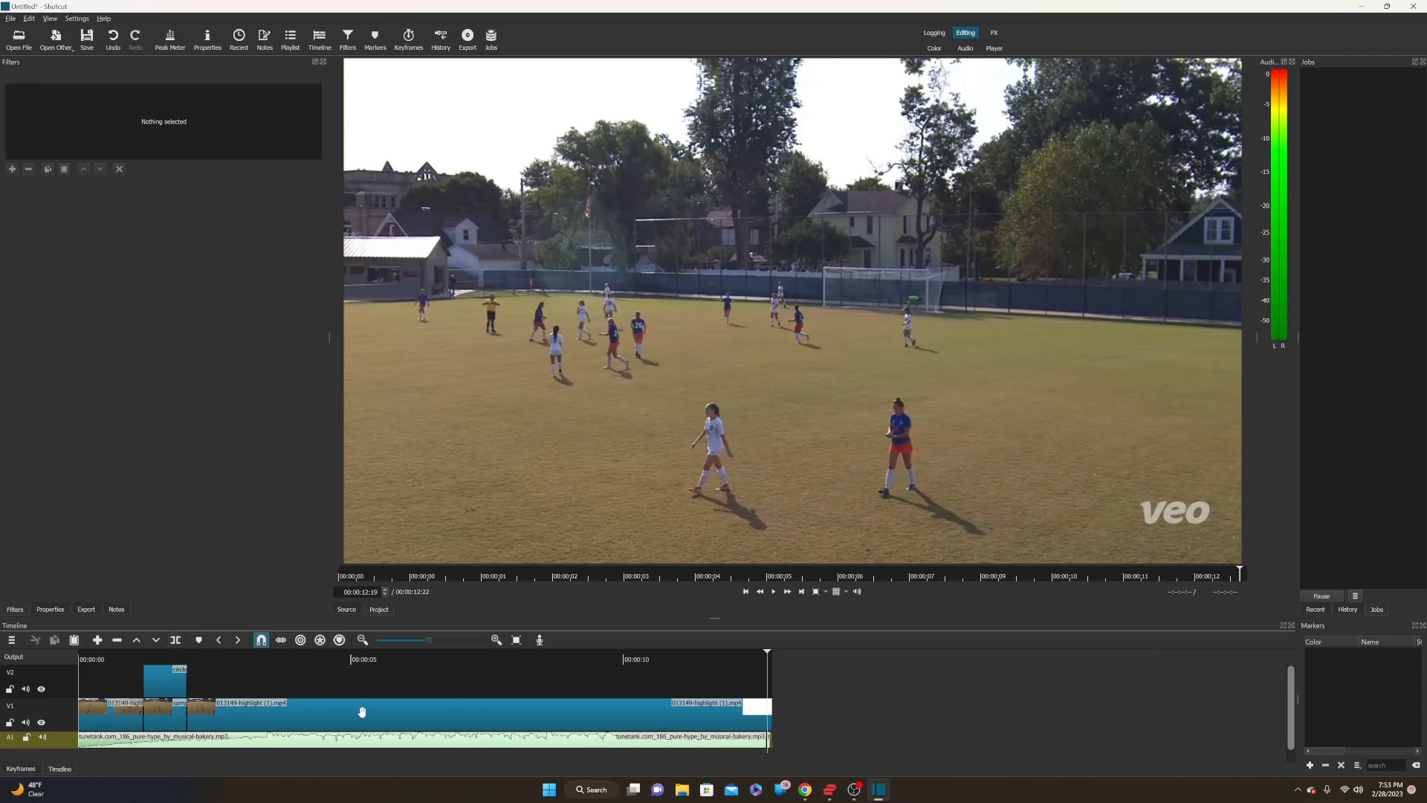
{"action": "left_click", "coordinate": [444, 721]}
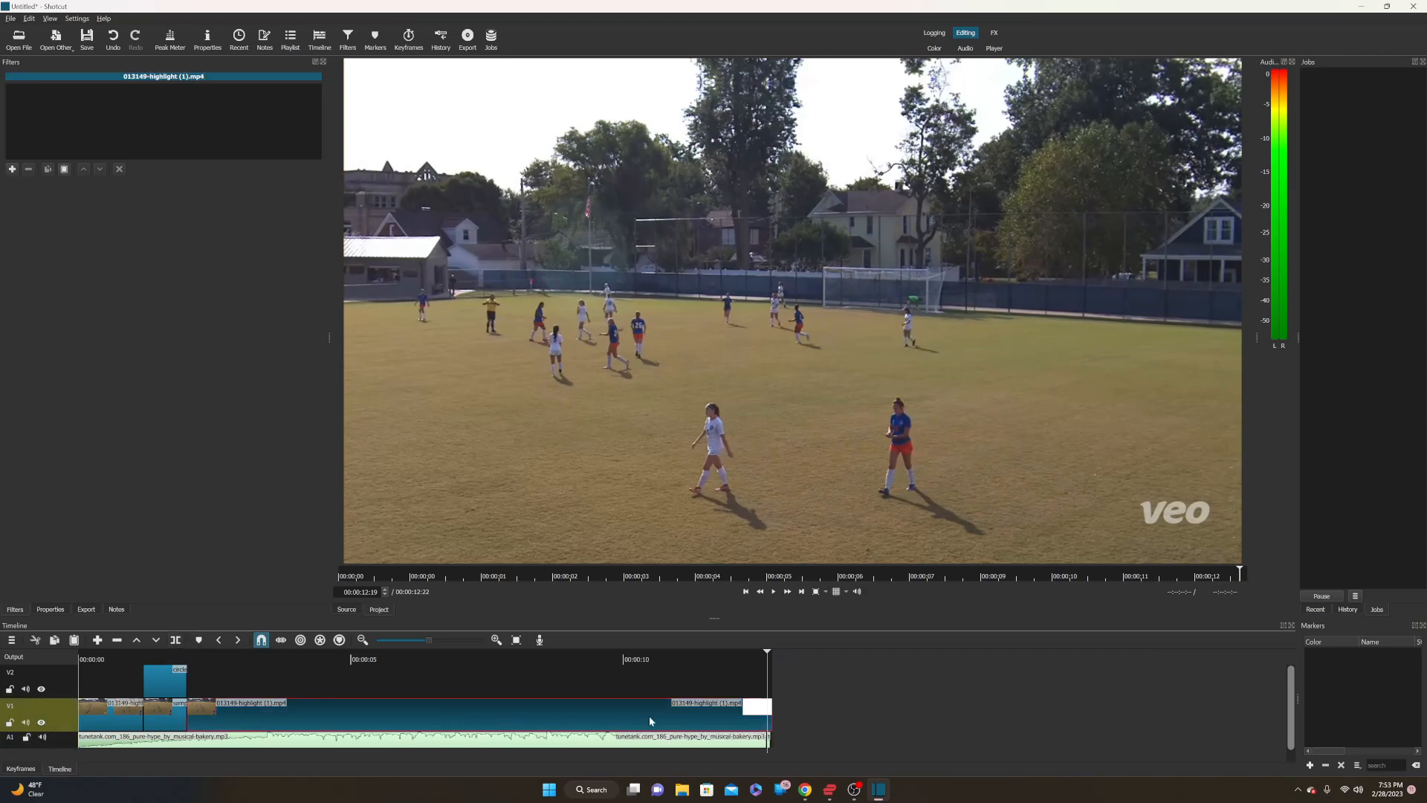
{"action": "left_click", "coordinate": [176, 640]}
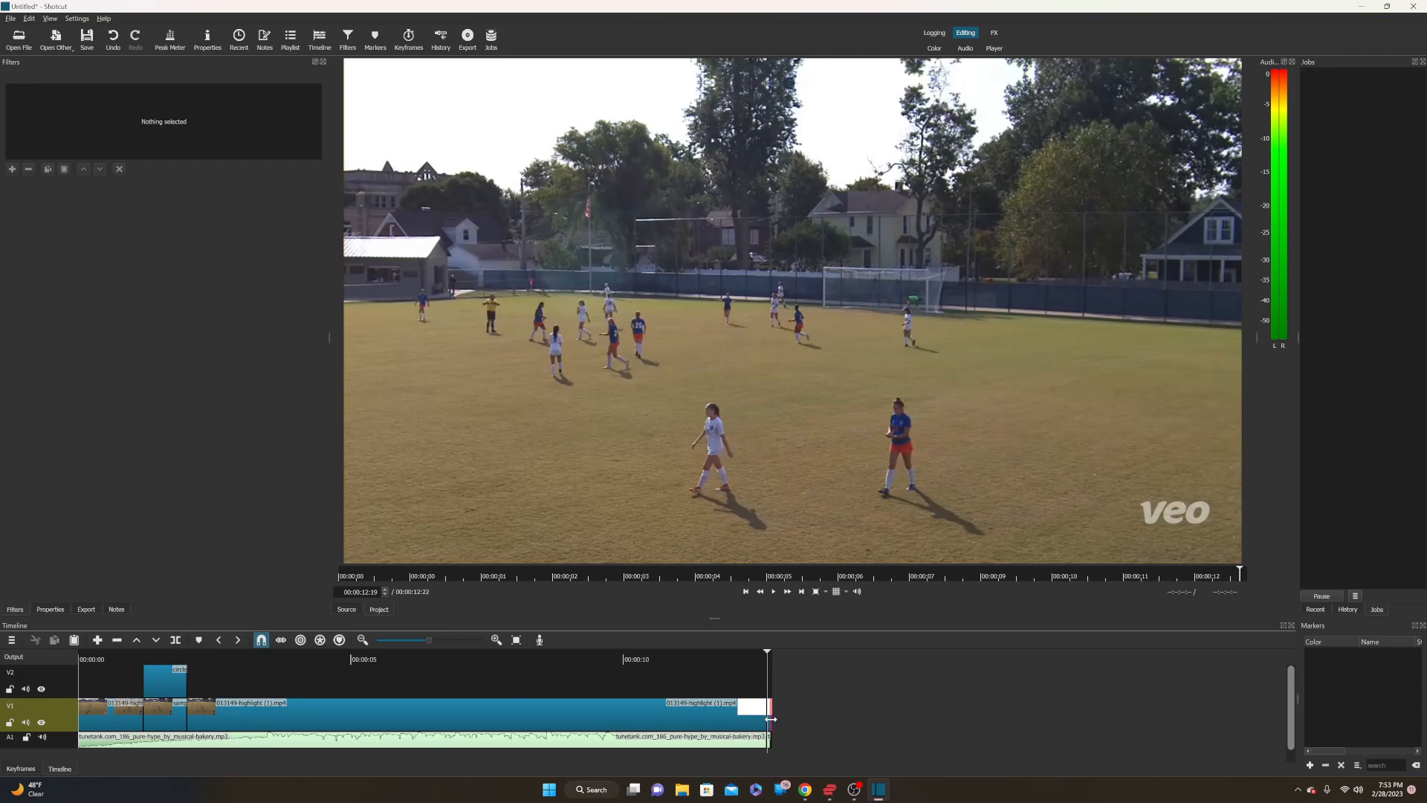
{"action": "scroll", "coordinate": [1006, 710], "scroll_direction": "up", "scroll_amount": 2}
{"action": "scroll", "coordinate": [698, 712], "scroll_direction": "up", "scroll_amount": 1}
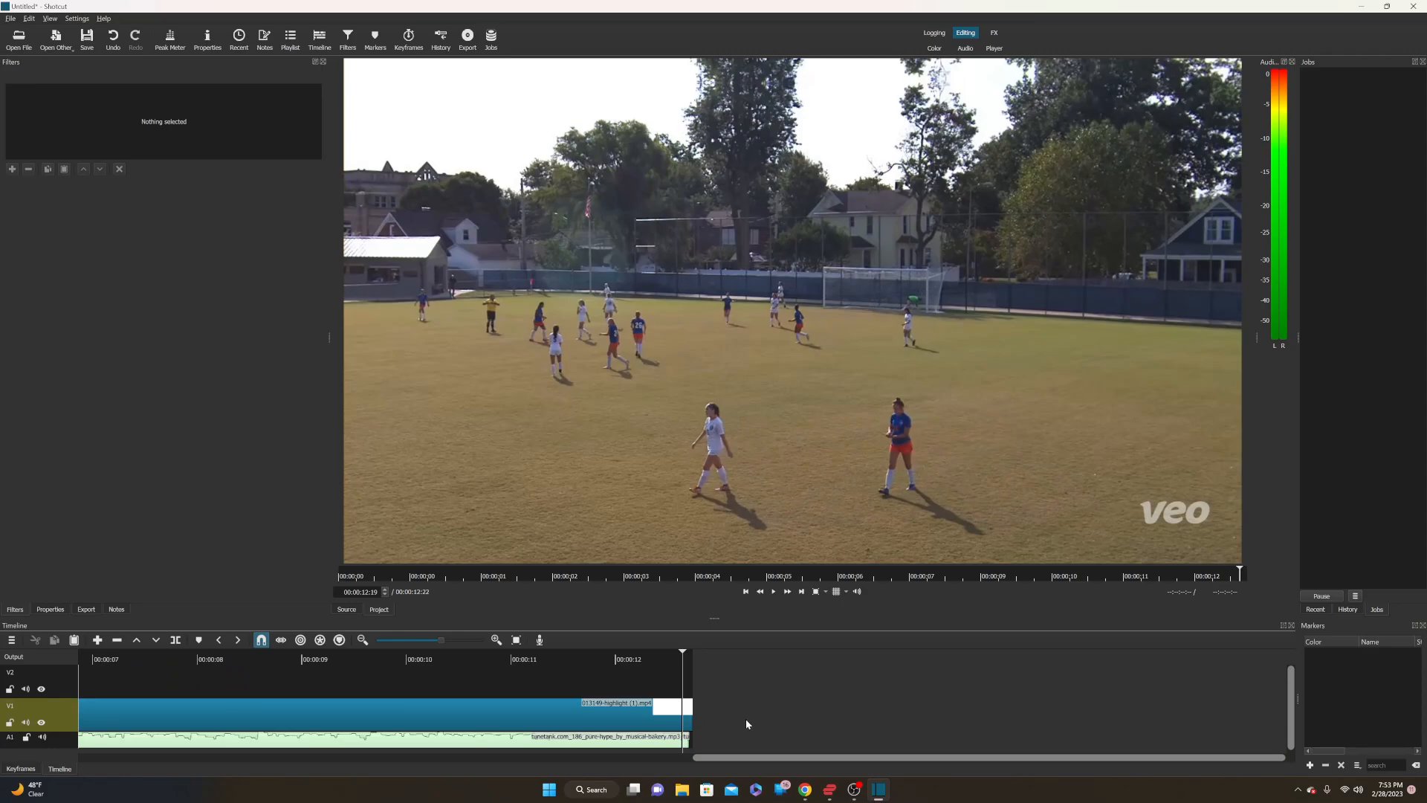
{"action": "left_click", "coordinate": [689, 710]}
{"action": "key", "text": "Delete"}
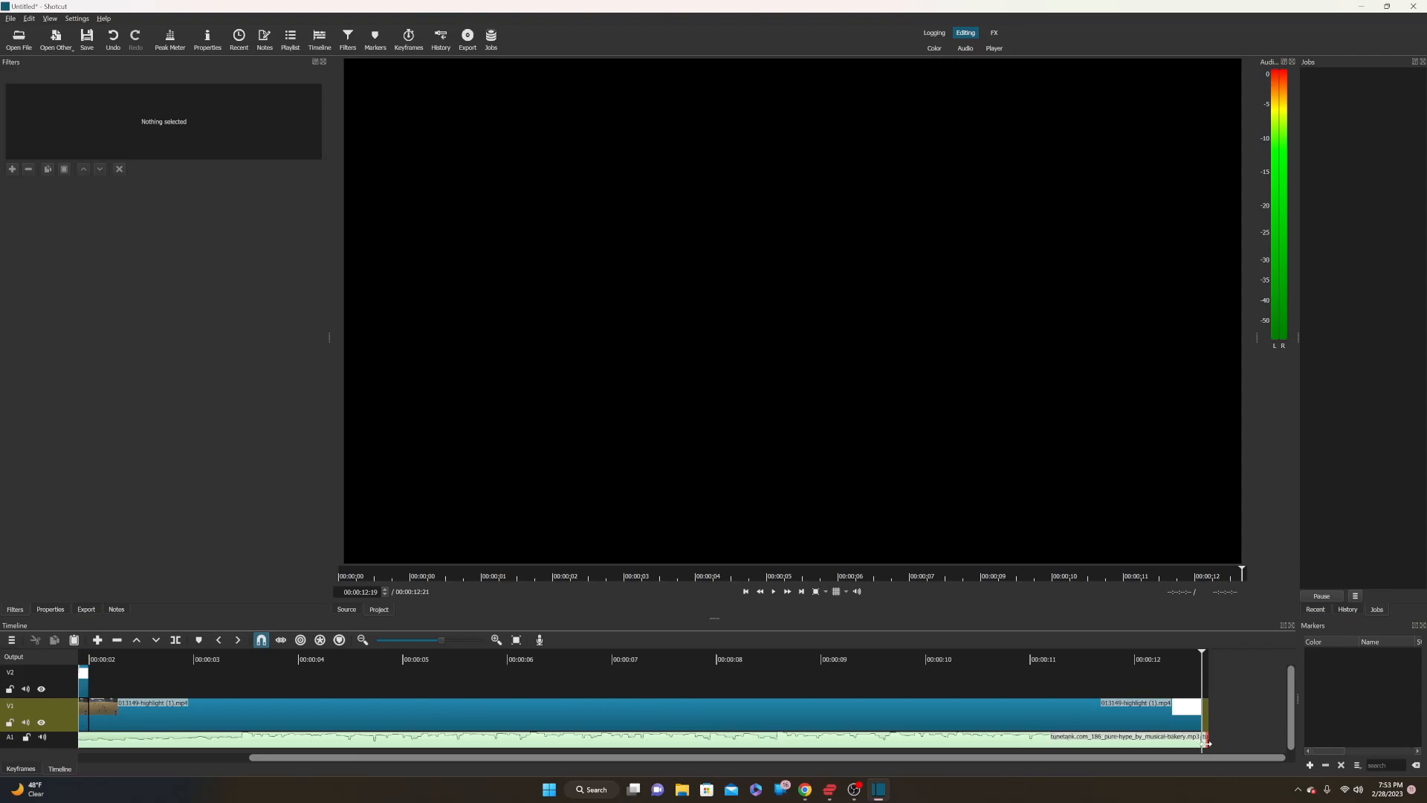
Step: Delete the leftover music sliver on A1 beyond the end of the highlight clip
{"action": "scroll", "coordinate": [1206, 743], "scroll_direction": "up", "scroll_amount": 1}
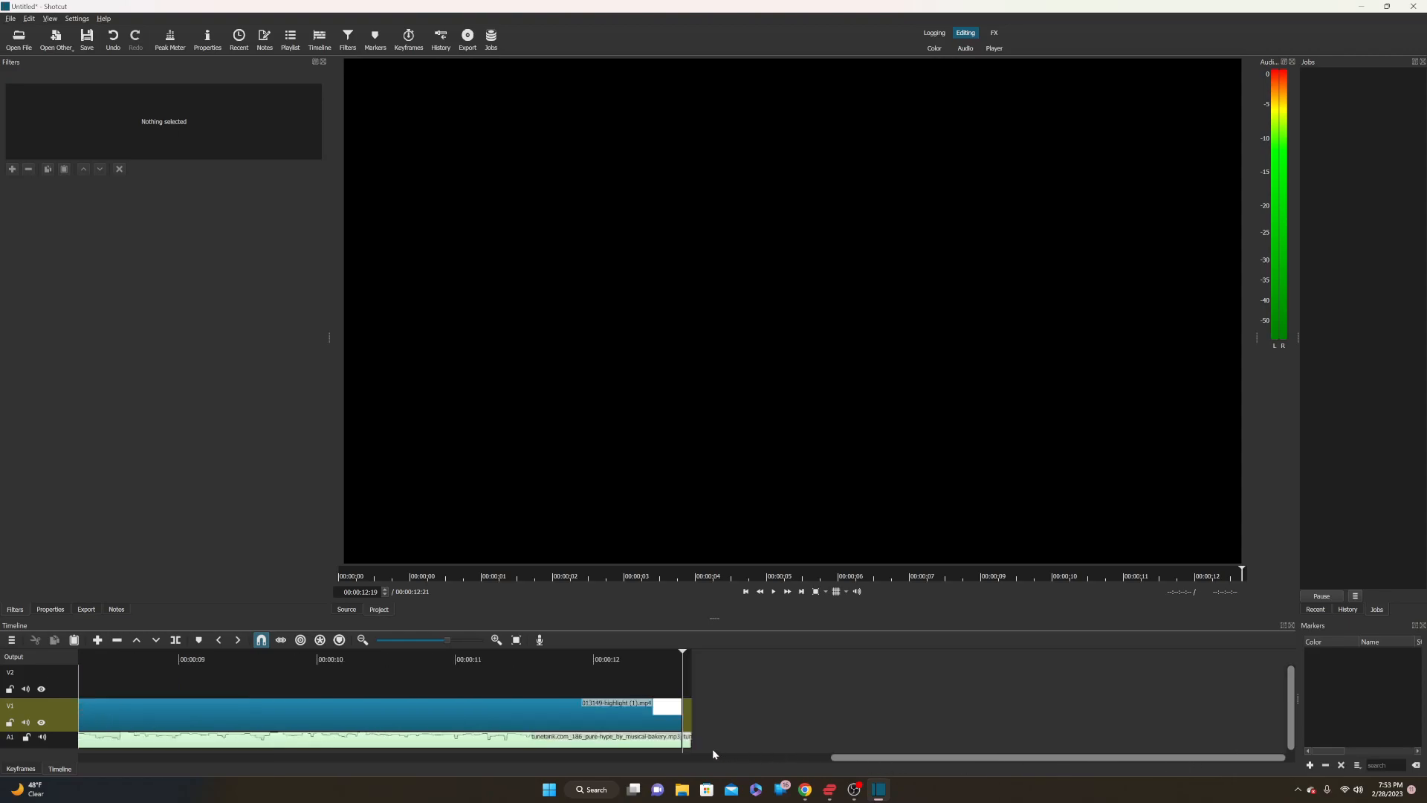
{"action": "left_click", "coordinate": [688, 742]}
{"action": "key", "text": "Delete"}
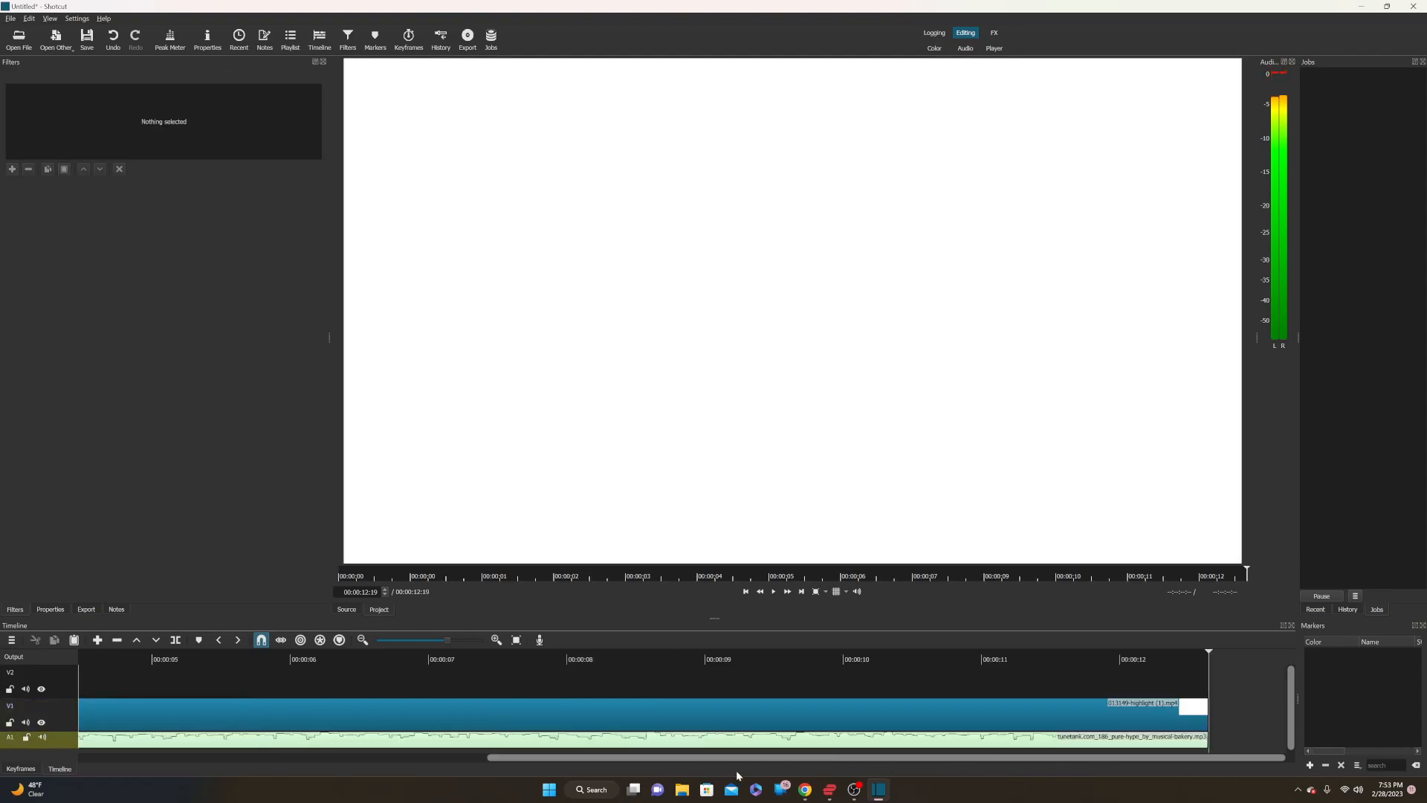
{"action": "left_click_drag", "start_coordinate": [684, 757], "coordinate": [220, 726]}
{"action": "scroll", "coordinate": [328, 688], "scroll_direction": "down", "scroll_amount": 3}
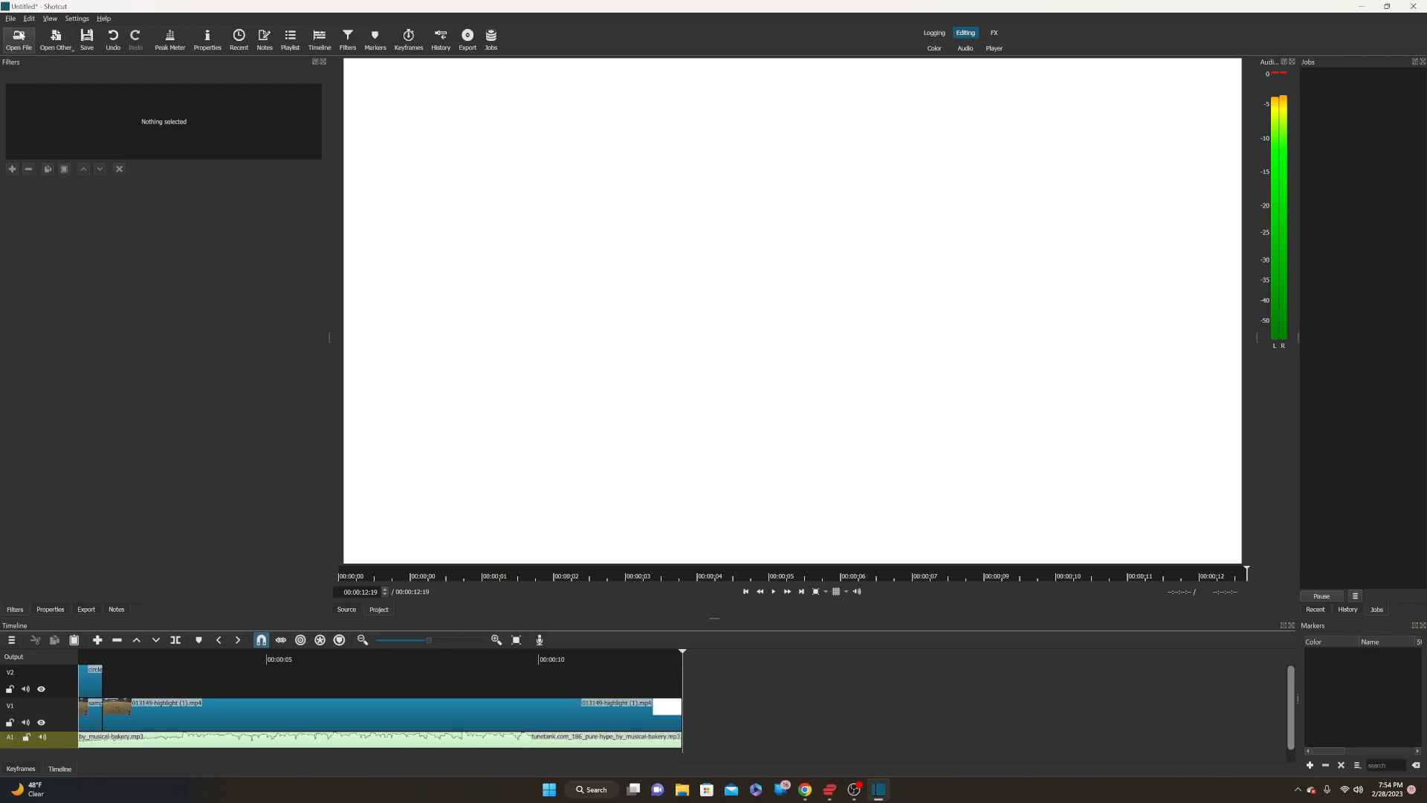
Step: Export the timeline as a video with the YouTube preset, saving it as sample in MP4 format in the Indoor league folder
{"action": "left_click", "coordinate": [10, 18]}
{"action": "mouse_move", "coordinate": [51, 114]}
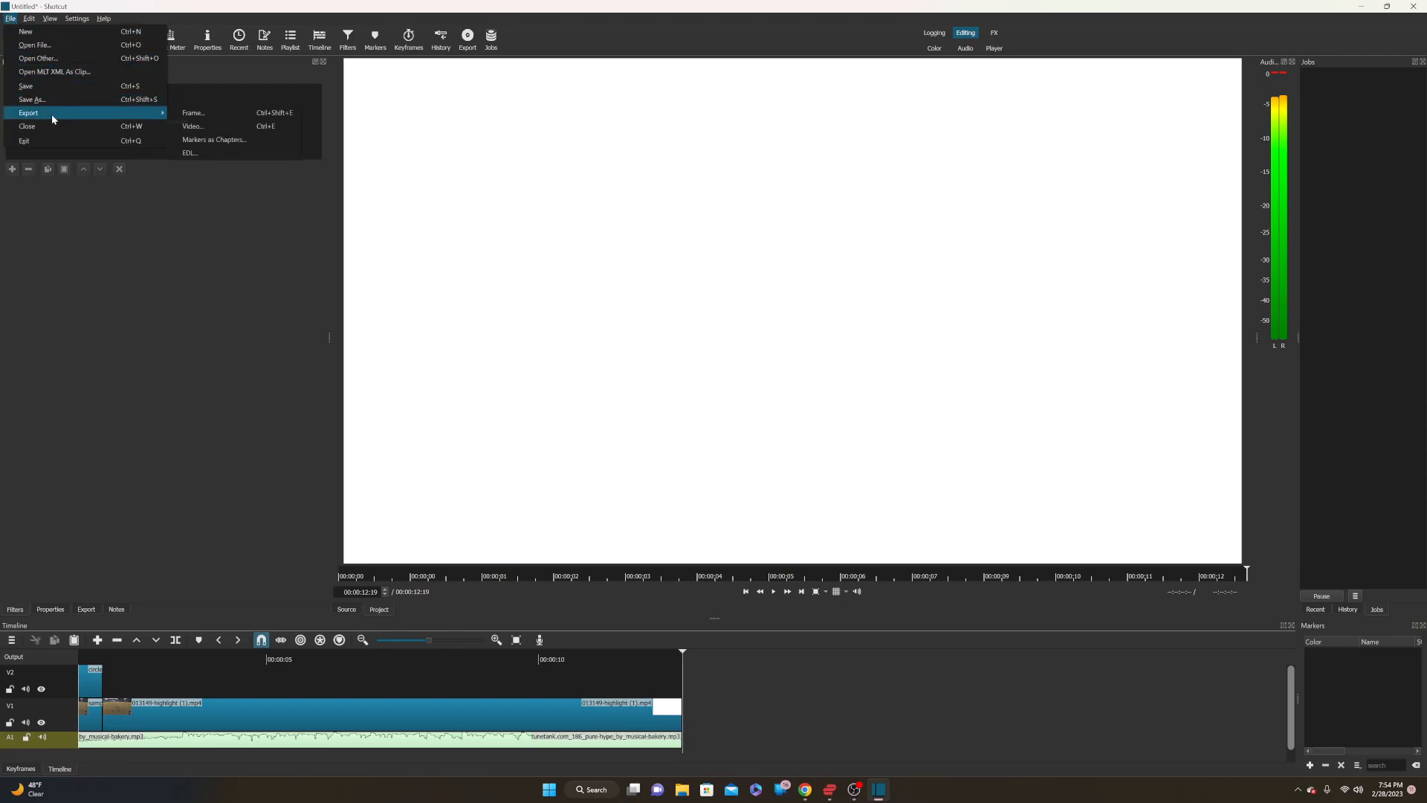
{"action": "left_click", "coordinate": [244, 136]}
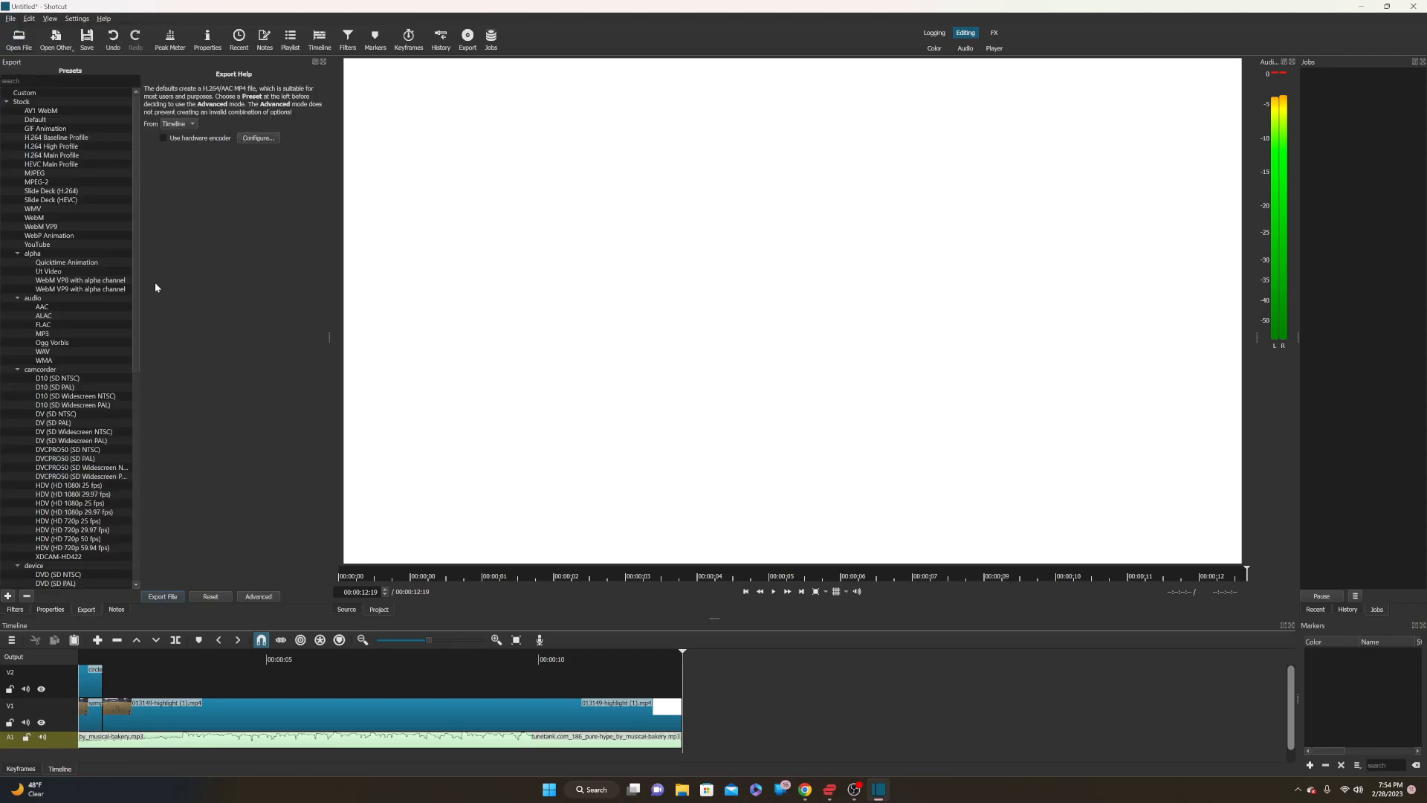
{"action": "left_click", "coordinate": [38, 247]}
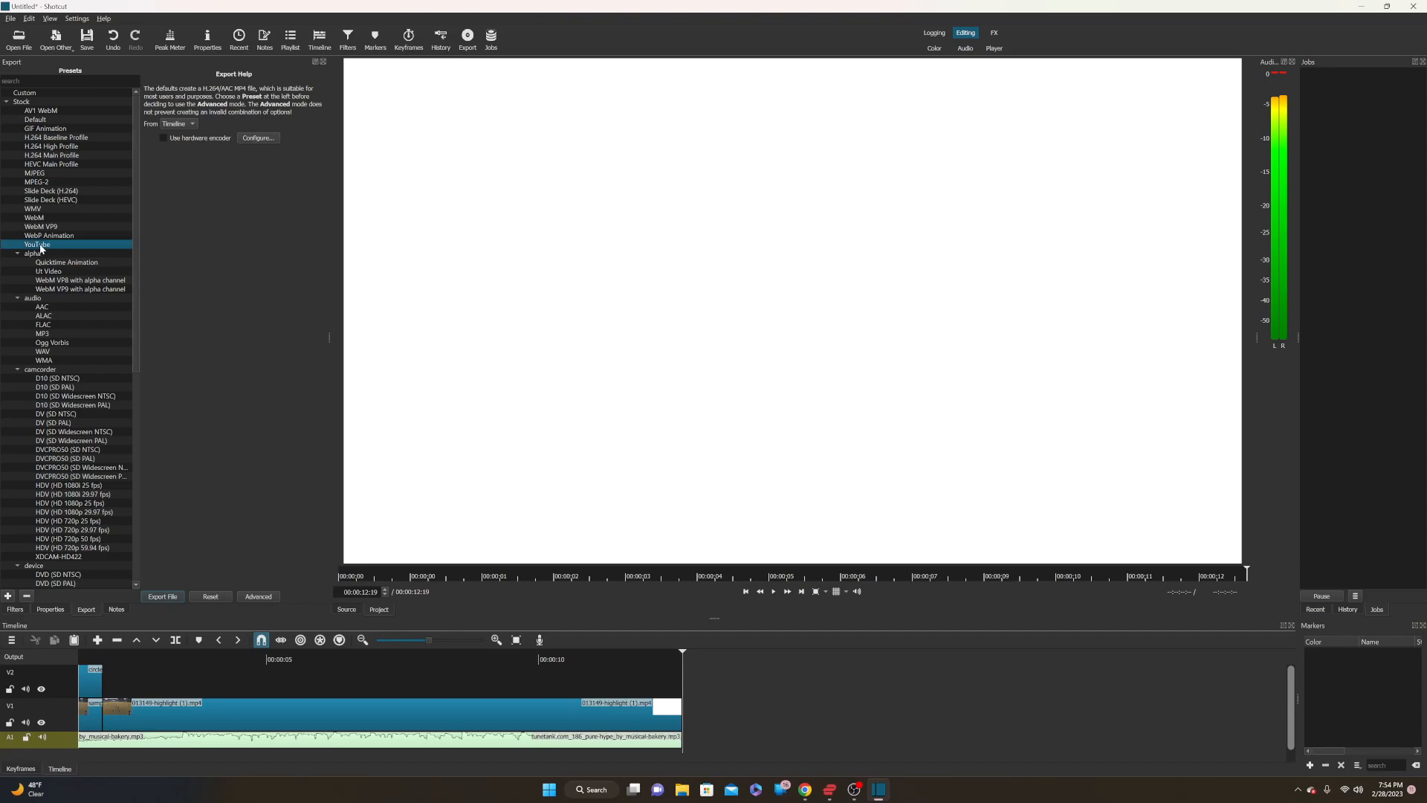
{"action": "left_click", "coordinate": [163, 597]}
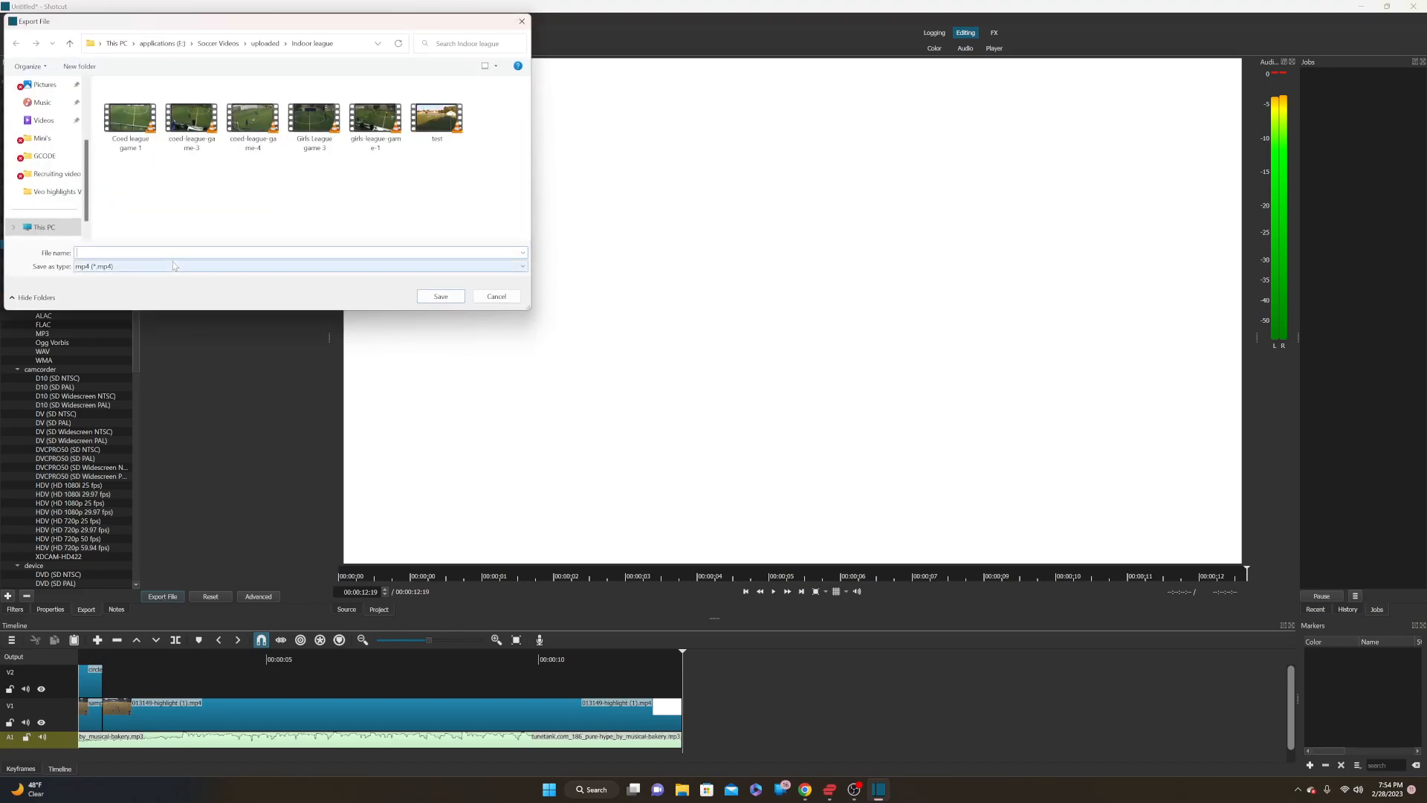
{"action": "type", "text": "sample"}
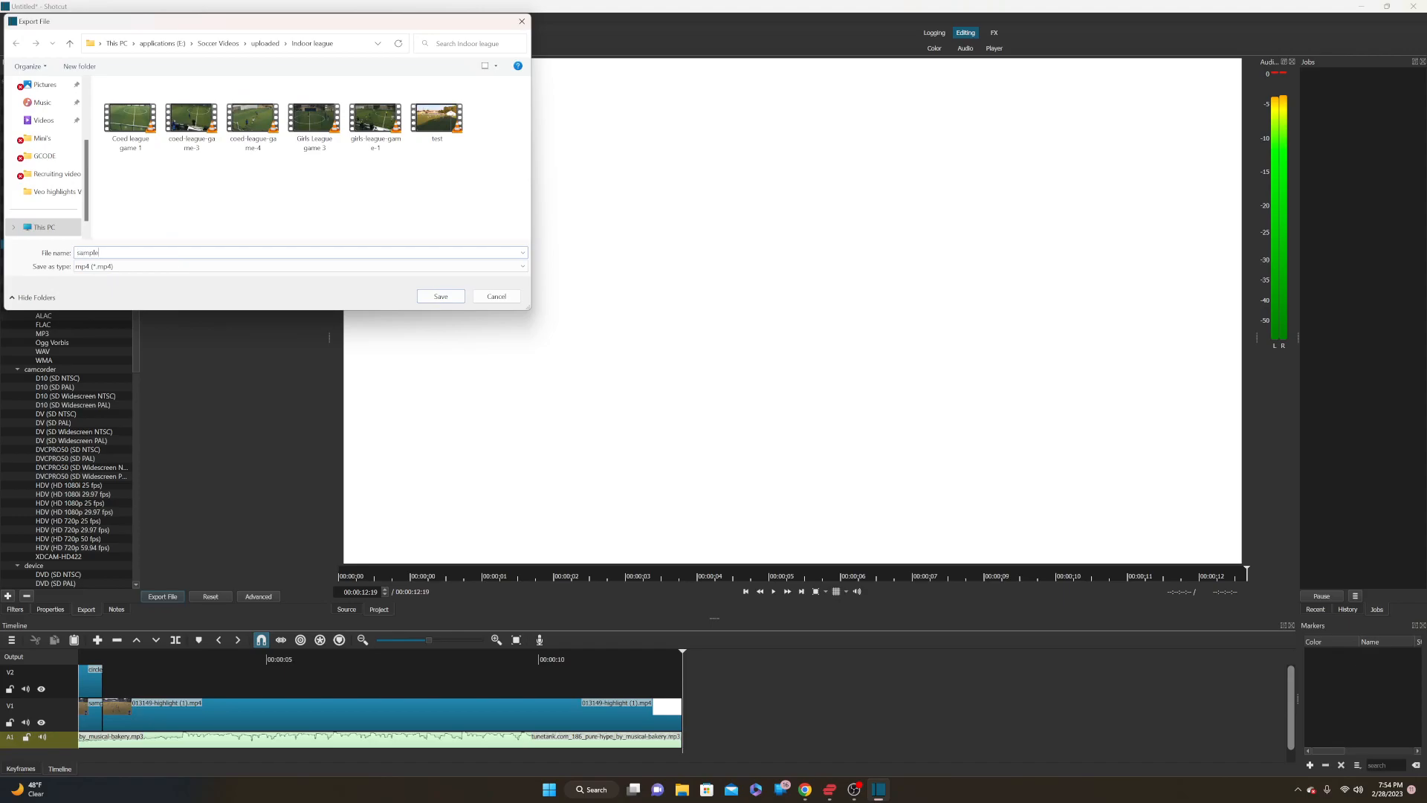
{"action": "left_click", "coordinate": [443, 296]}
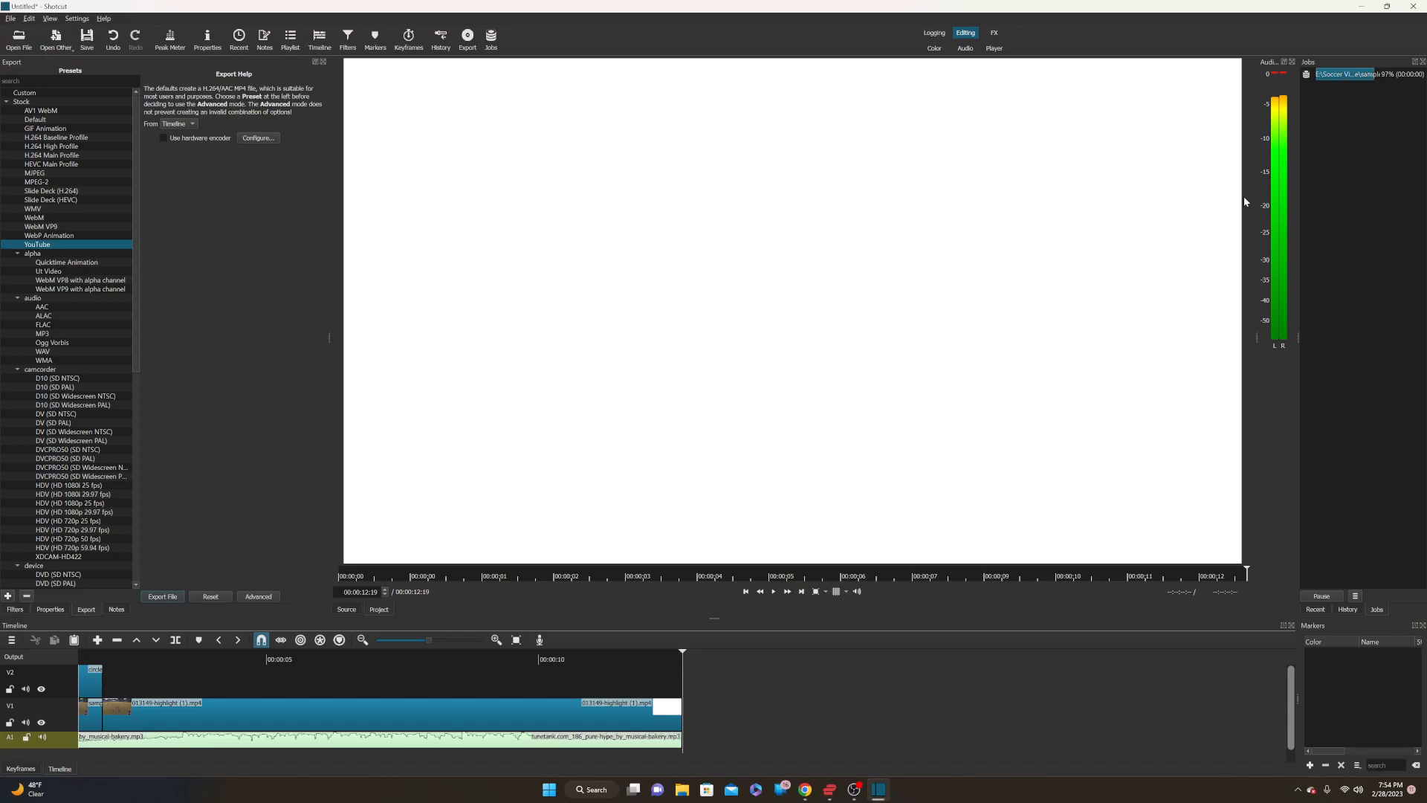
Step: Show the finished export in its folder, play the sample video to check it, and close the folder window
{"action": "right_click", "coordinate": [1349, 74]}
{"action": "left_click", "coordinate": [1375, 87]}
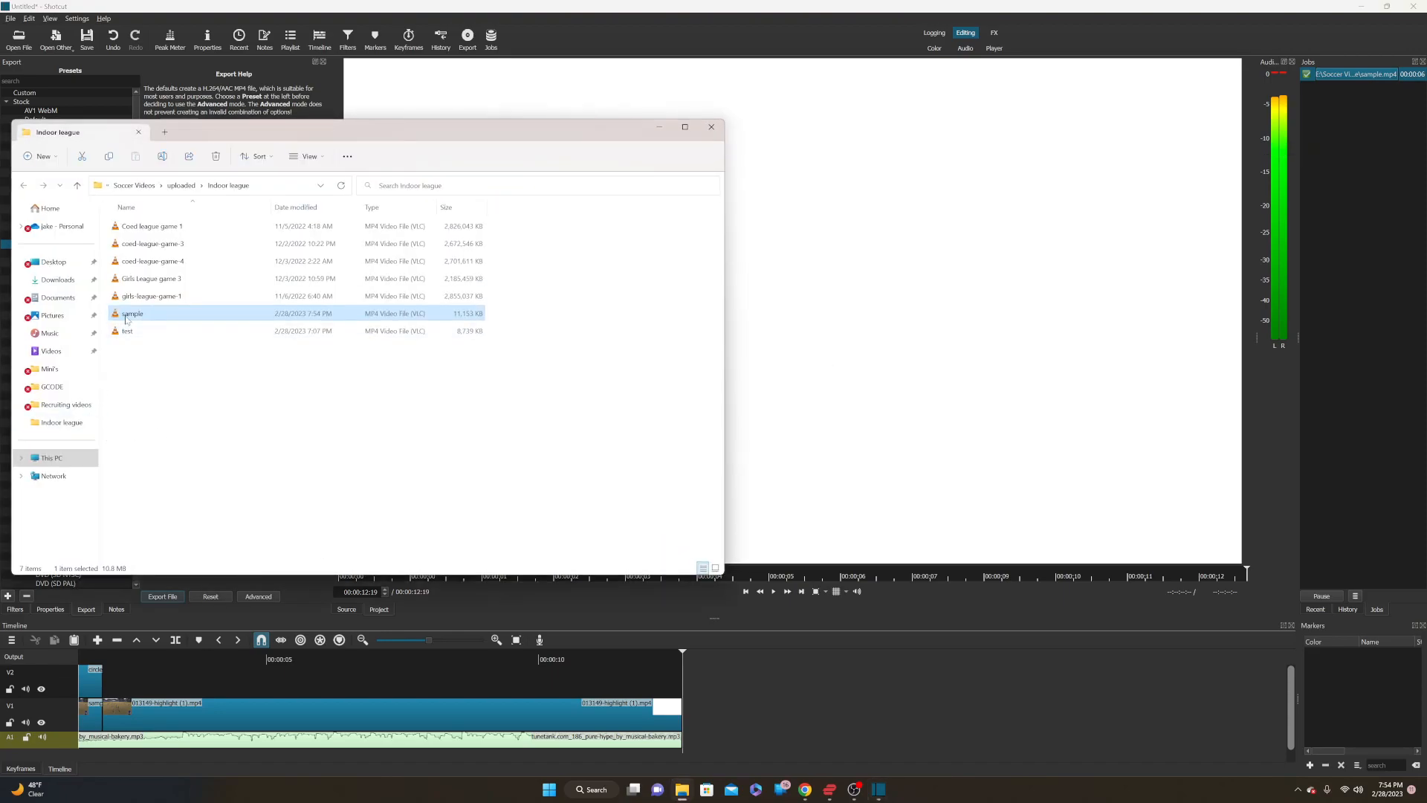
{"action": "double_click", "coordinate": [128, 314]}
{"action": "left_click", "coordinate": [710, 130]}
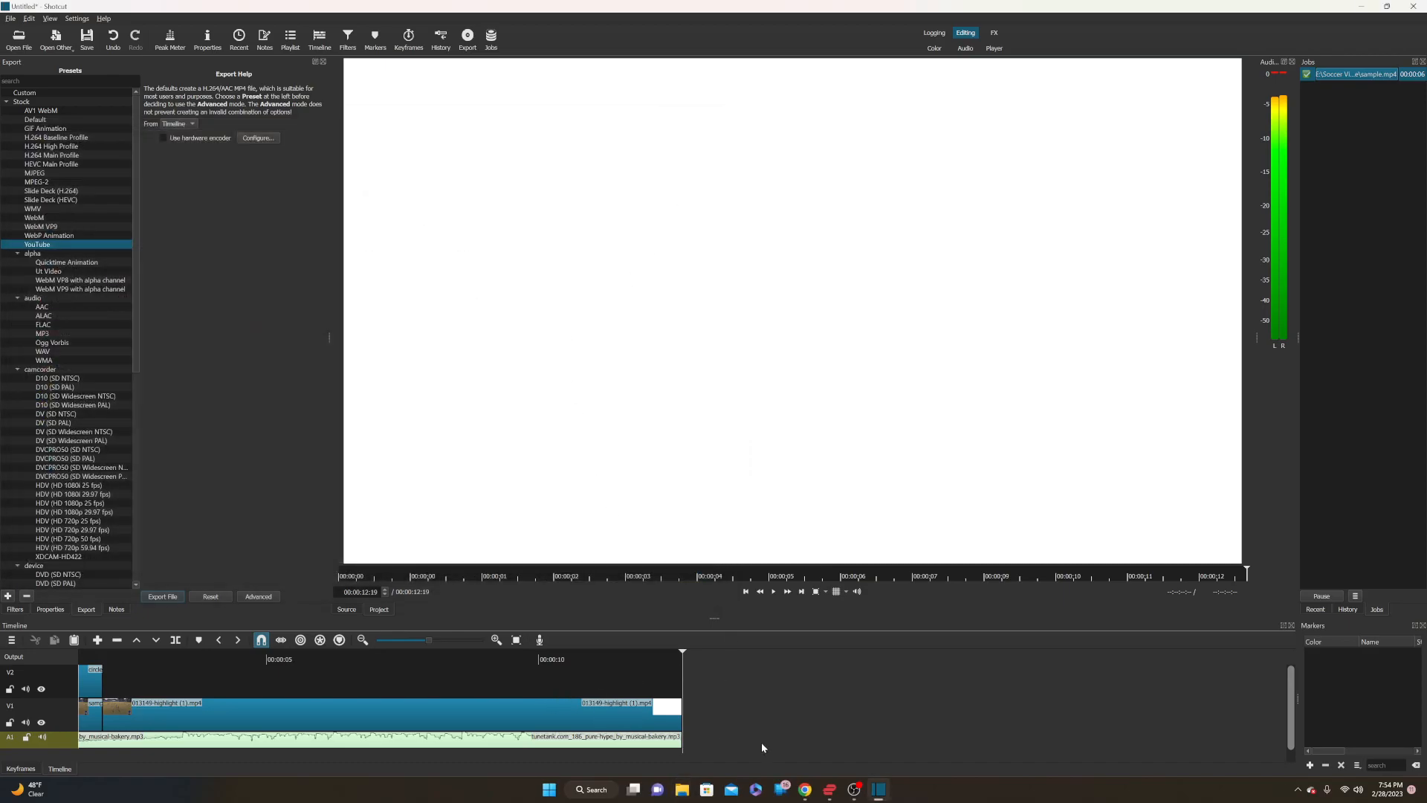